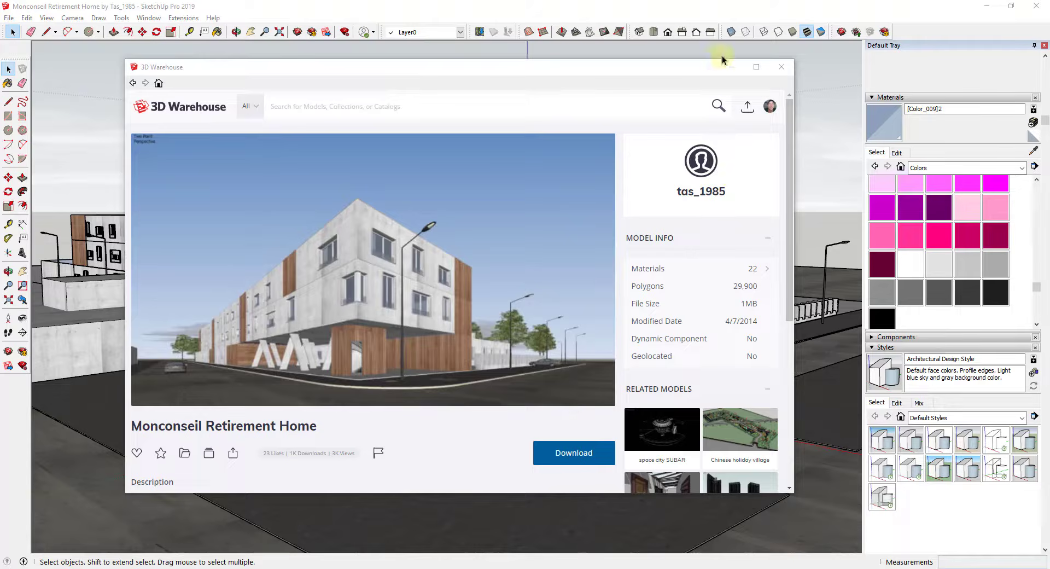
# Step: Minimize the 3D Warehouse window and compare the building model in the Monochrome and Shaded With Textures face styles
pyautogui.click(731, 70)
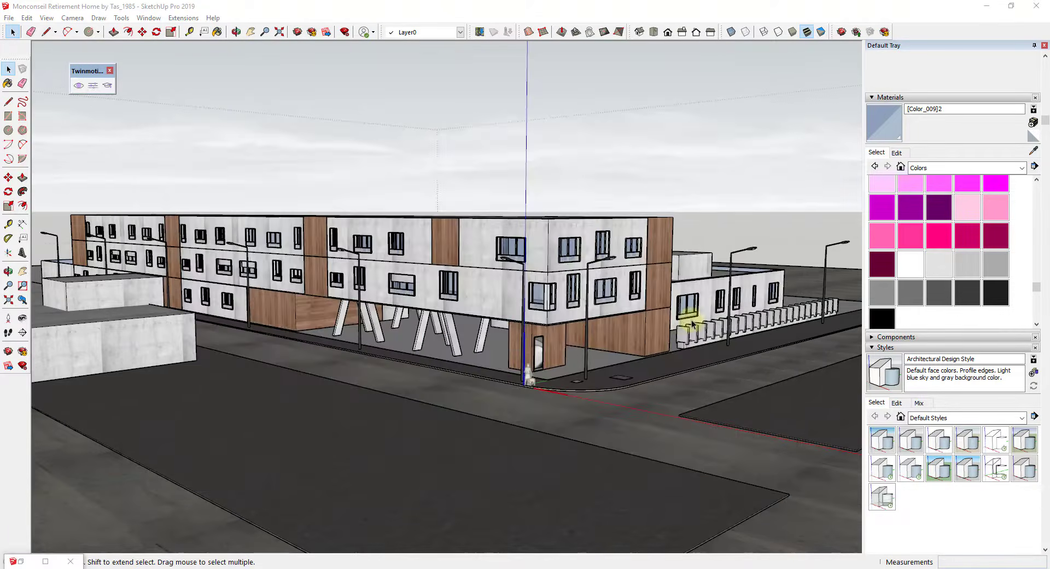
pyautogui.moveTo(691, 305); pyautogui.dragTo(804, 327, button='middle')
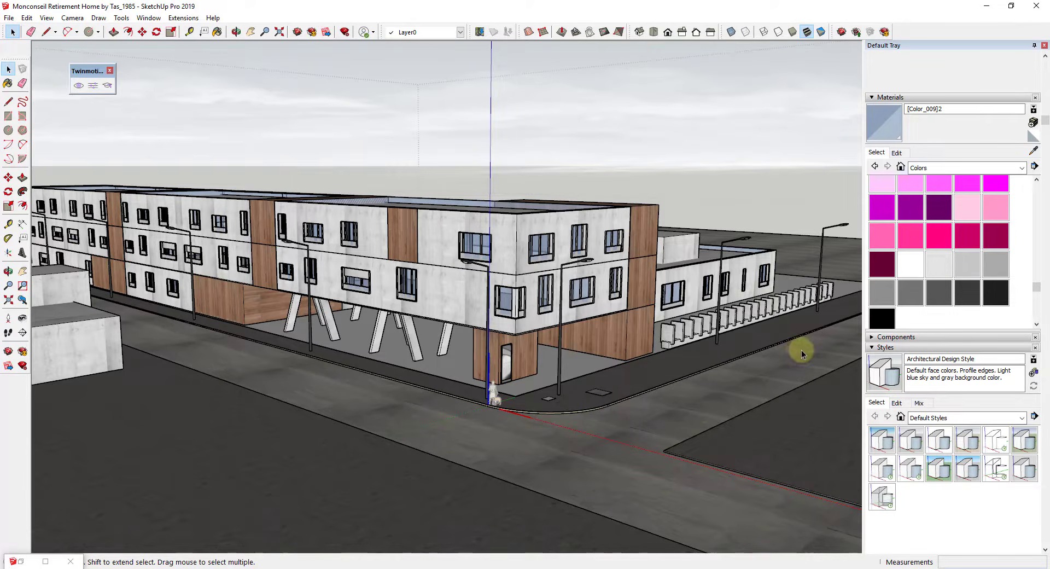
pyautogui.click(821, 34)
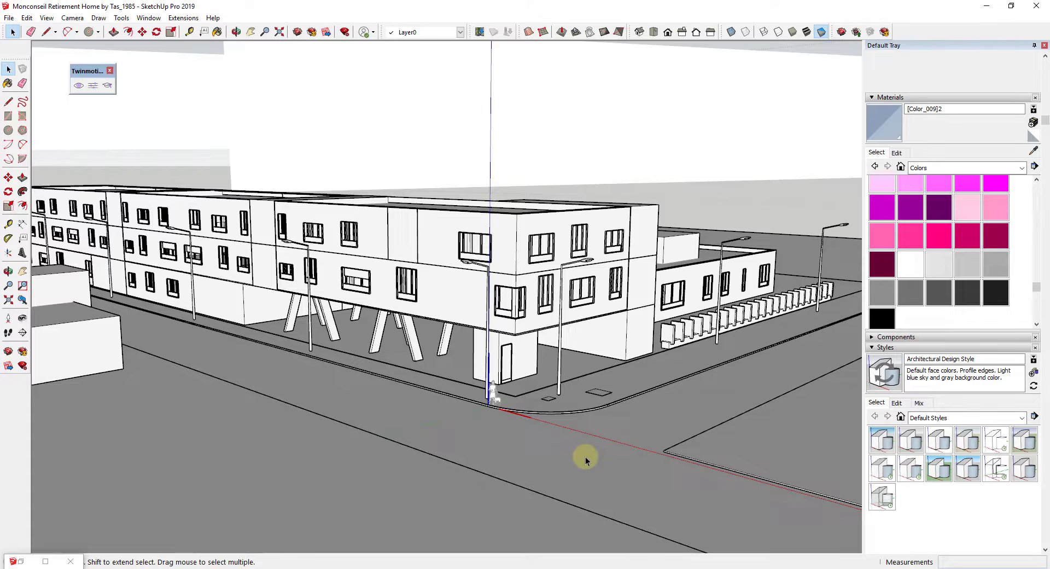
pyautogui.click(806, 32)
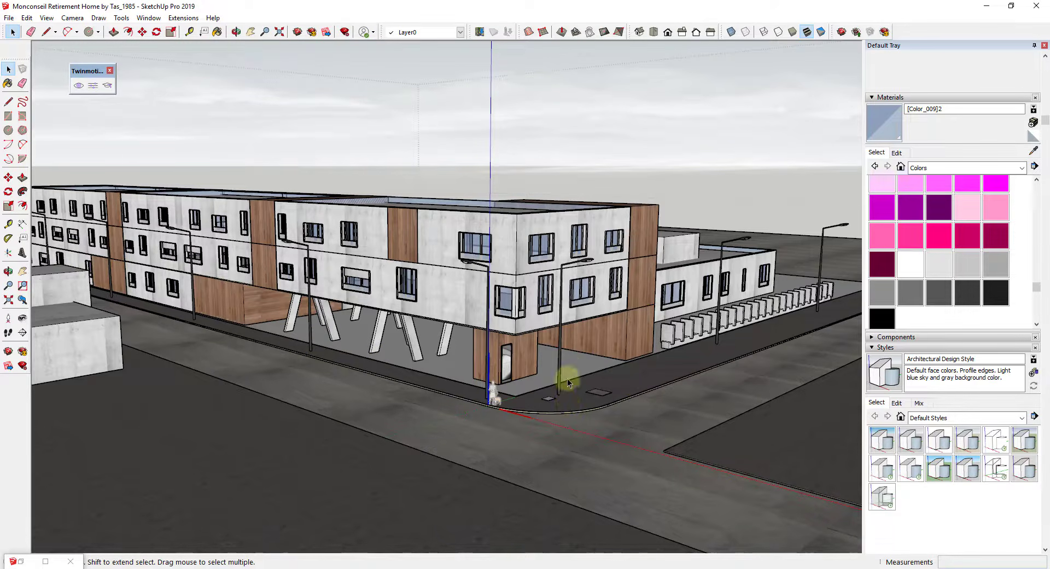
pyautogui.scroll(-1, 569, 371)
pyautogui.scroll(1, 567, 363)
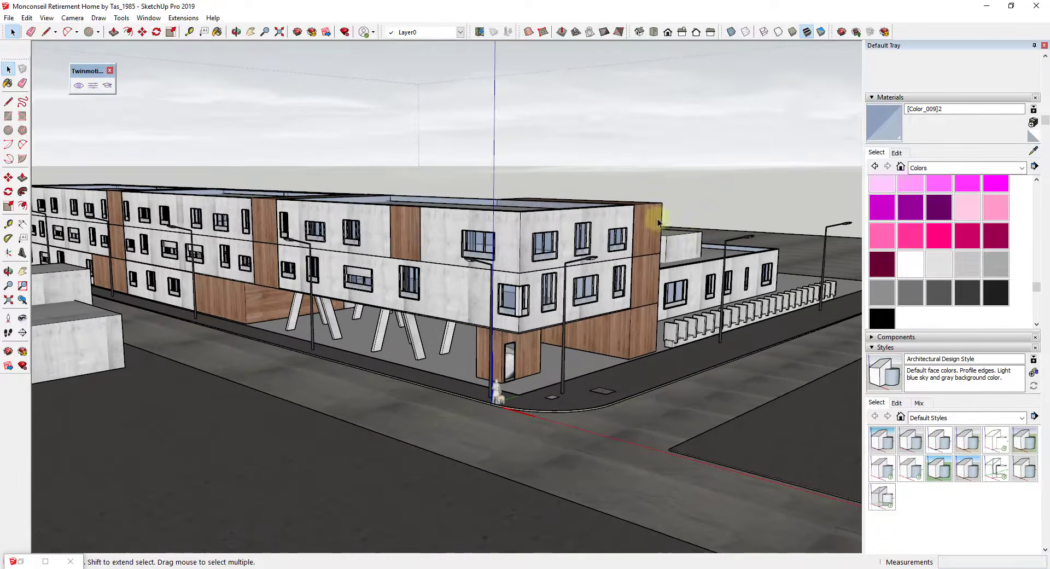
# Step: Review the Twinmotion plugin's synchronization settings without changing them, and switch to the Twinmotion scene of the retirement home
pyautogui.click(94, 87)
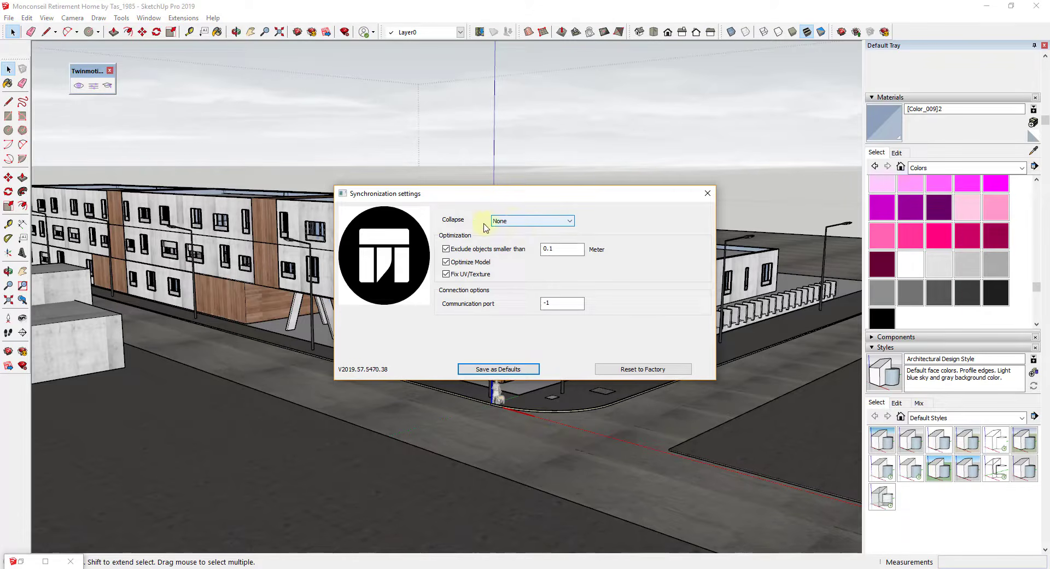
pyautogui.click(707, 193)
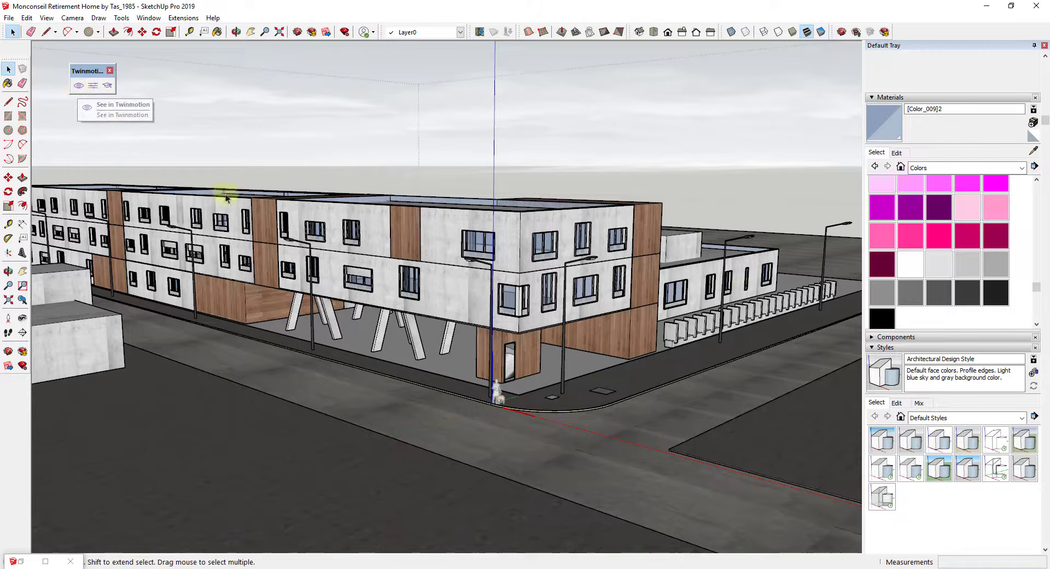
pyautogui.click(678, 568)
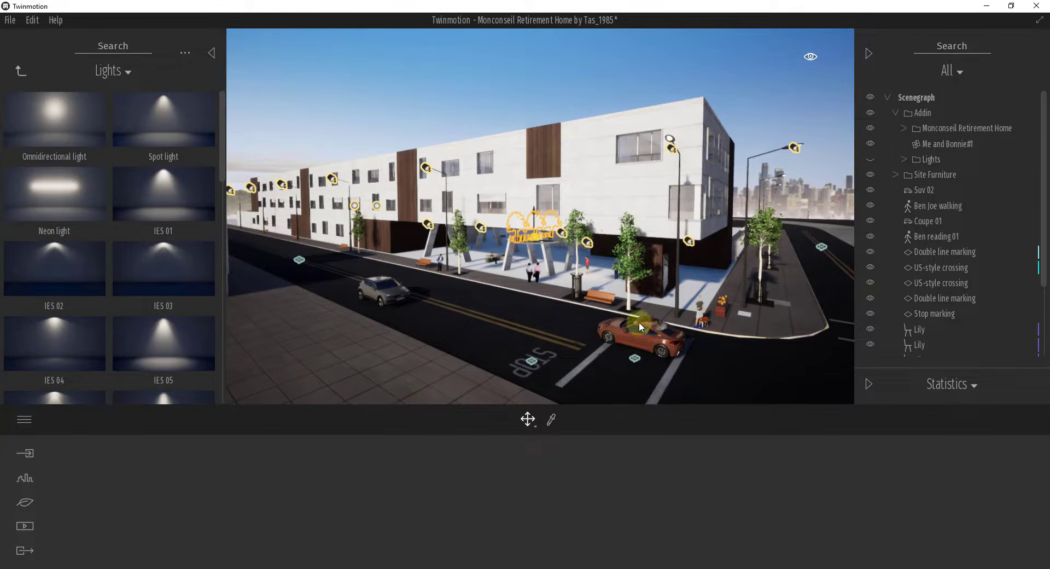
pyautogui.moveTo(636, 333); pyautogui.dragTo(636, 333, button='right')
pyautogui.click(515, 56)
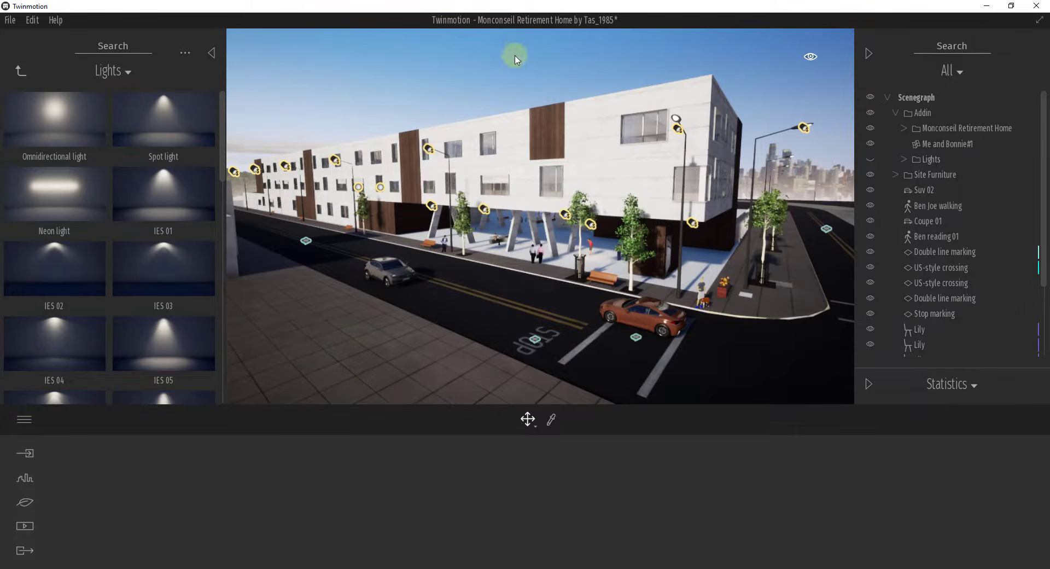
pyautogui.moveTo(554, 160); pyautogui.dragTo(559, 169, button='right')
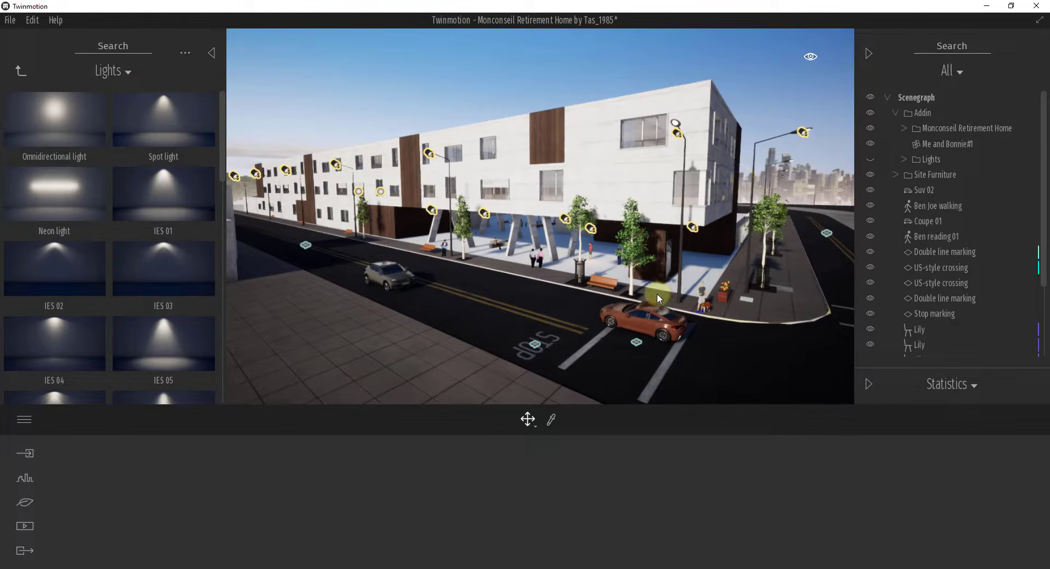
pyautogui.moveTo(658, 287); pyautogui.dragTo(658, 283, button='right')
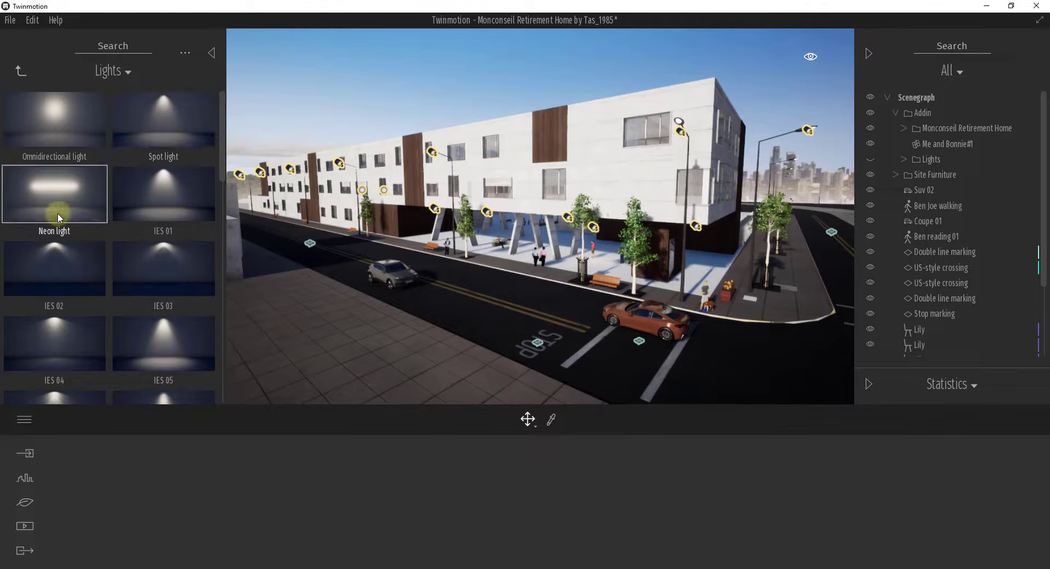
pyautogui.click(20, 71)
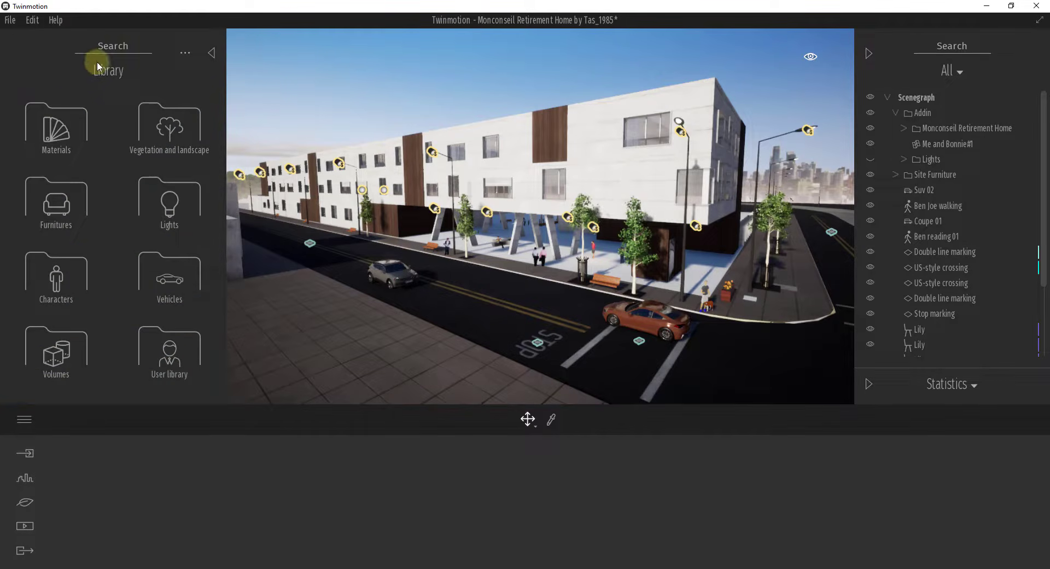
pyautogui.click(175, 203)
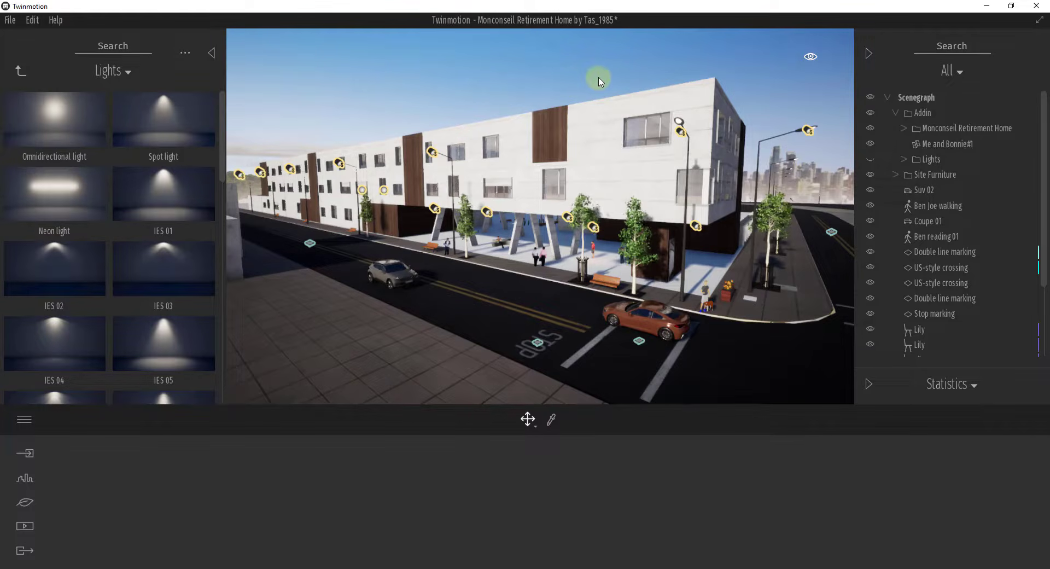
# Step: Set the scene's day time to 08:27 and look at the morning light on the building
pyautogui.click(812, 59)
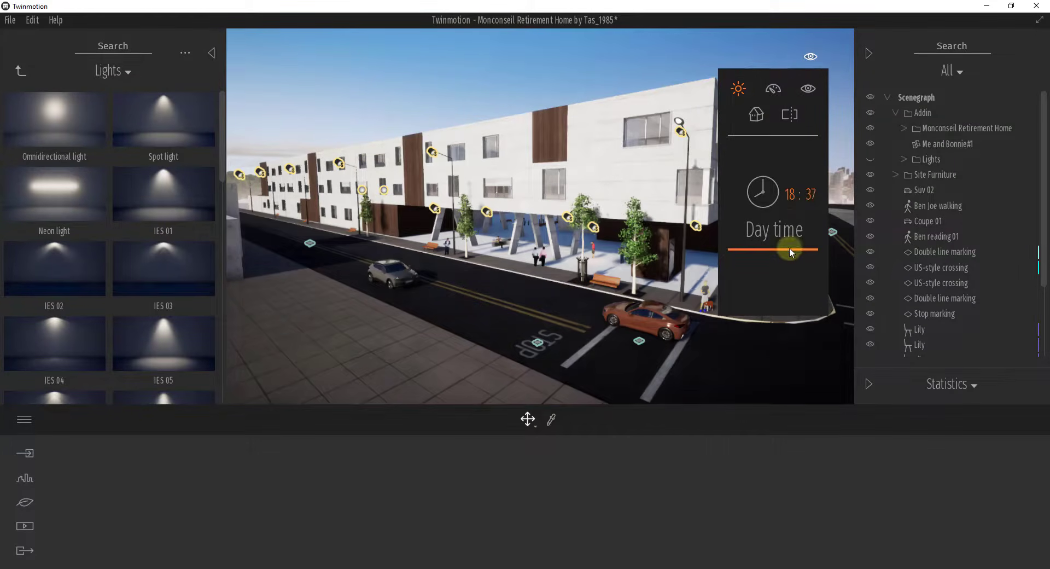
pyautogui.moveTo(789, 248); pyautogui.dragTo(799, 197)
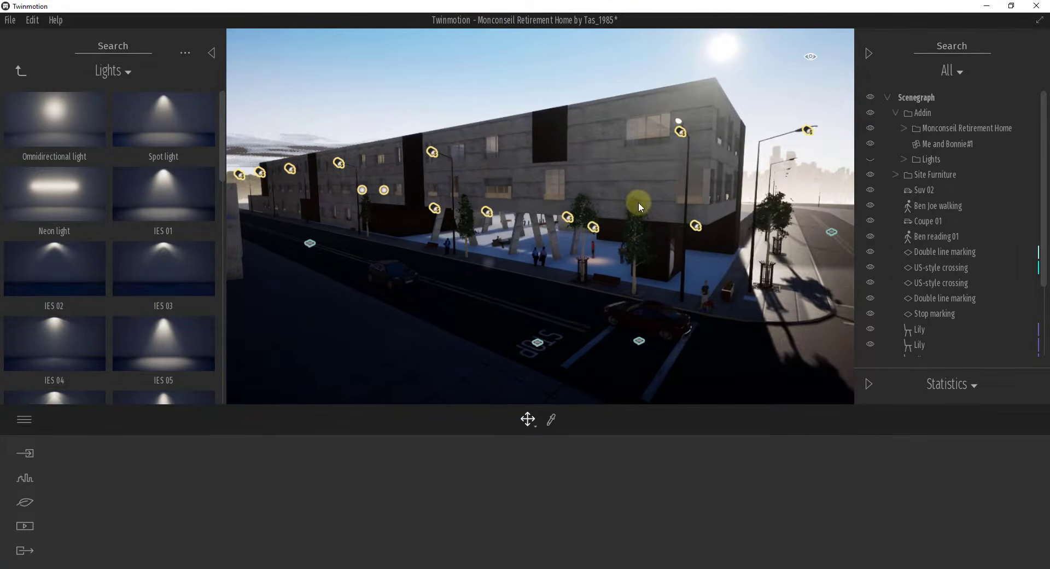
pyautogui.moveTo(638, 202); pyautogui.dragTo(648, 200, button='right')
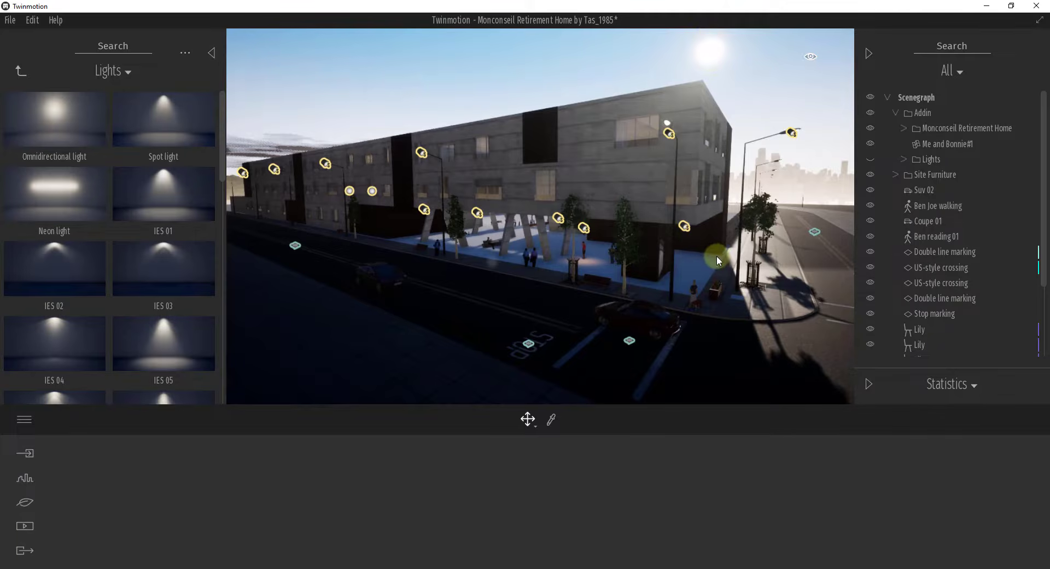
pyautogui.moveTo(717, 257)
pyautogui.mouseDown(button='right')
pyautogui.moveTo(726, 252)
pyautogui.moveTo(717, 257)
pyautogui.mouseUp(button='right')
pyautogui.keyDown('shift'); pyautogui.moveTo(717, 258); pyautogui.dragTo(715, 257, button='middle'); pyautogui.keyUp('shift')
# Step: Set the scene's day time to 12:05 and inspect the midday light from above and near street level
pyautogui.click(812, 56)
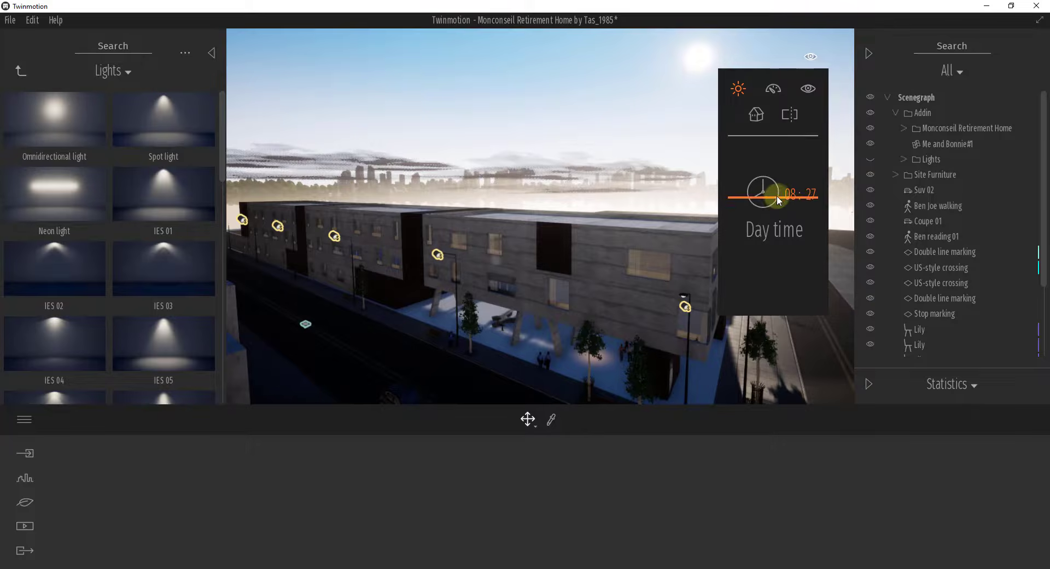
pyautogui.moveTo(778, 199); pyautogui.dragTo(776, 218)
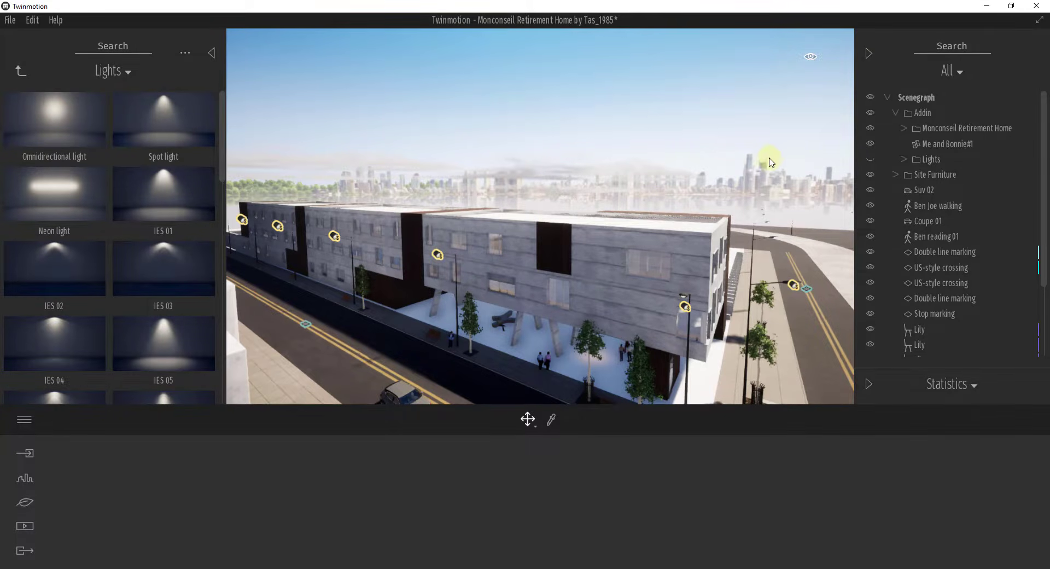
pyautogui.moveTo(722, 210); pyautogui.dragTo(722, 208, button='right')
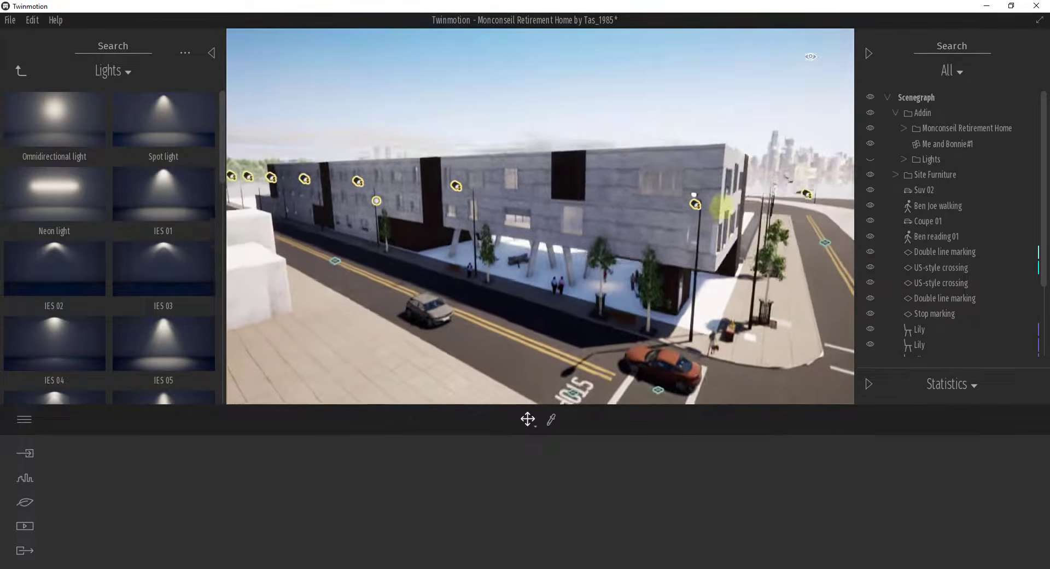
pyautogui.keyDown('shift'); pyautogui.moveTo(722, 208); pyautogui.dragTo(722, 210, button='middle'); pyautogui.keyUp('shift')
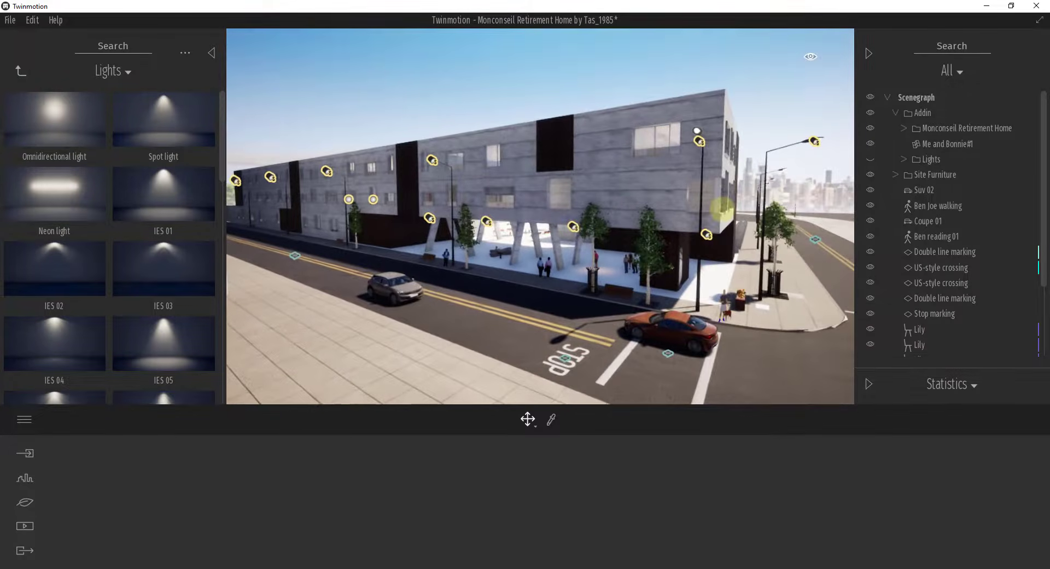
# Step: Move the scene's day time back to the morning, with the low sun behind the building
pyautogui.click(810, 60)
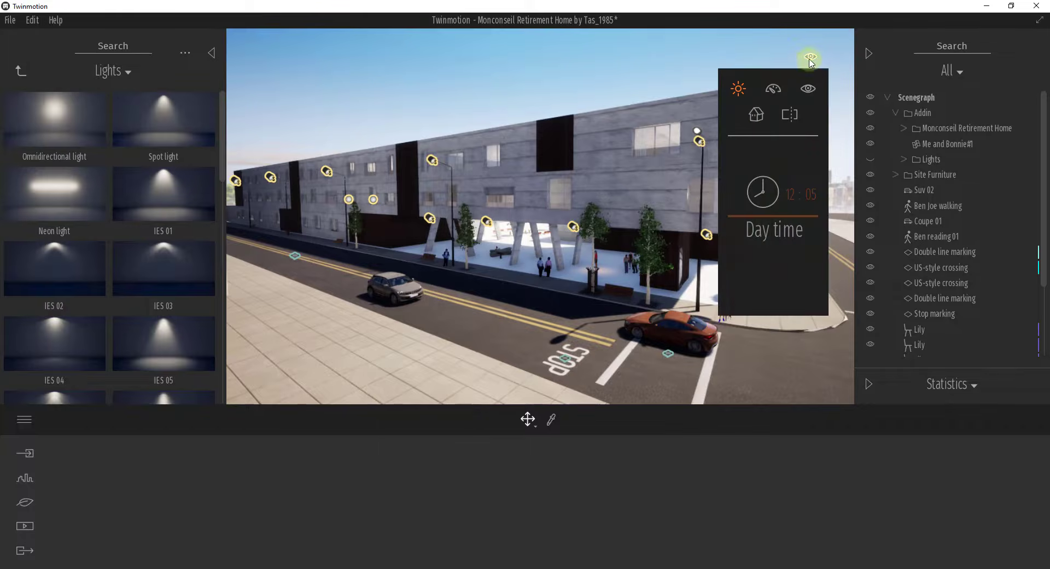
pyautogui.moveTo(777, 223); pyautogui.dragTo(777, 198)
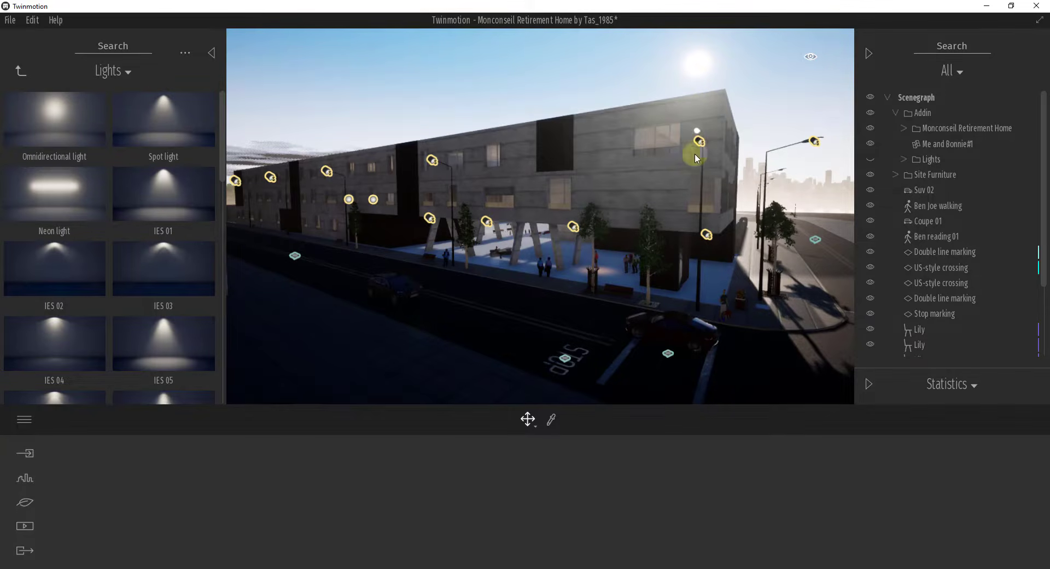
# Step: Try several locations on the localization map, including northern India, and place the scene's location pin in the central United States
pyautogui.click(24, 480)
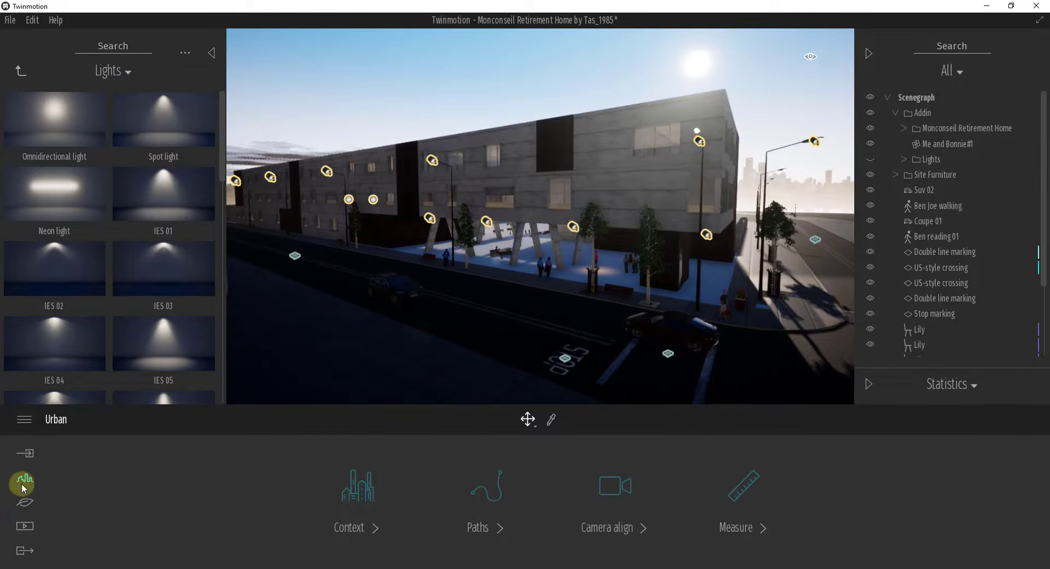
pyautogui.click(25, 502)
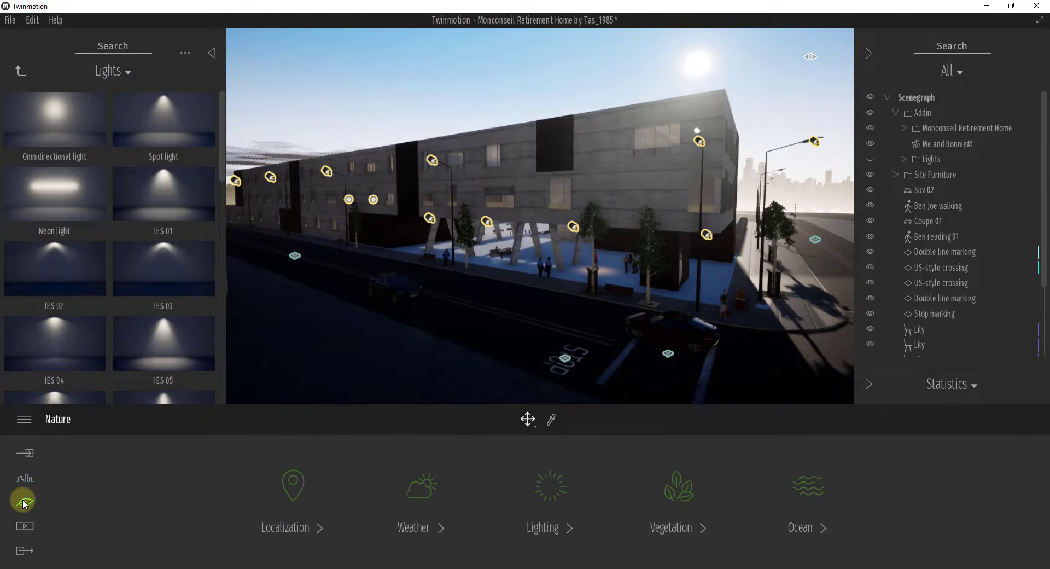
pyautogui.click(300, 494)
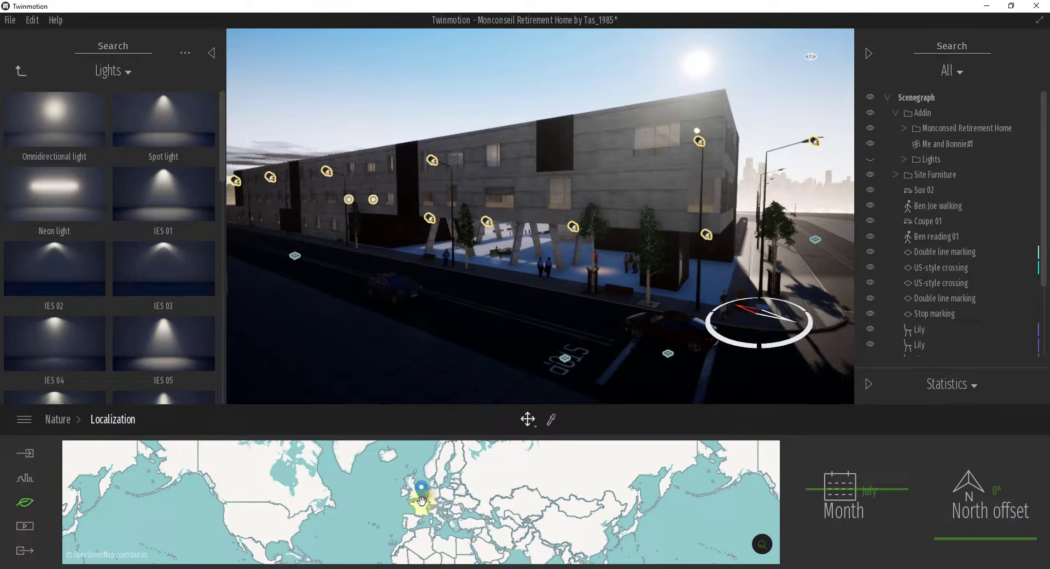
pyautogui.click(251, 512)
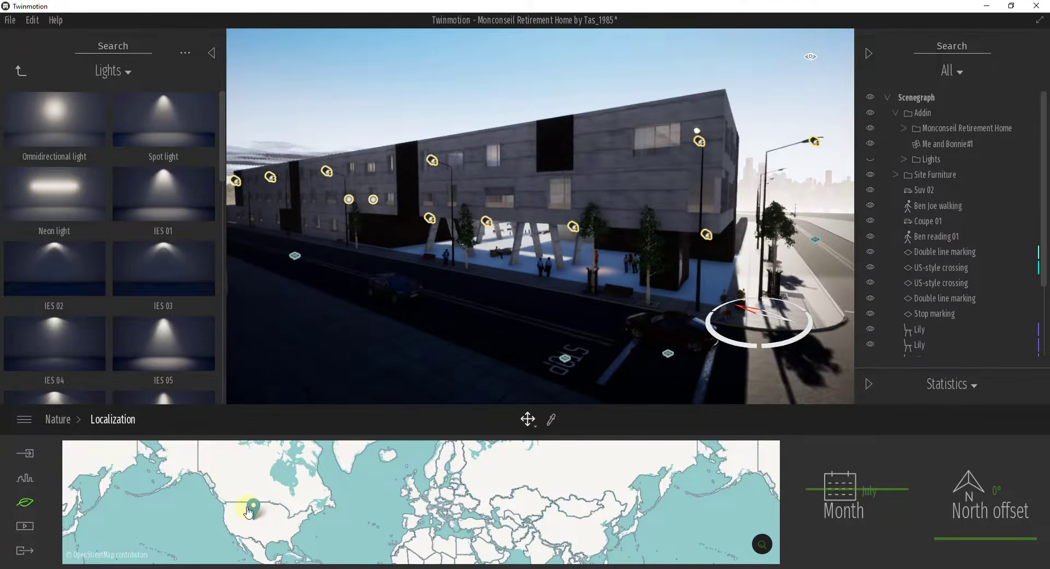
pyautogui.moveTo(259, 507); pyautogui.dragTo(550, 464)
pyautogui.moveTo(449, 467); pyautogui.dragTo(540, 543)
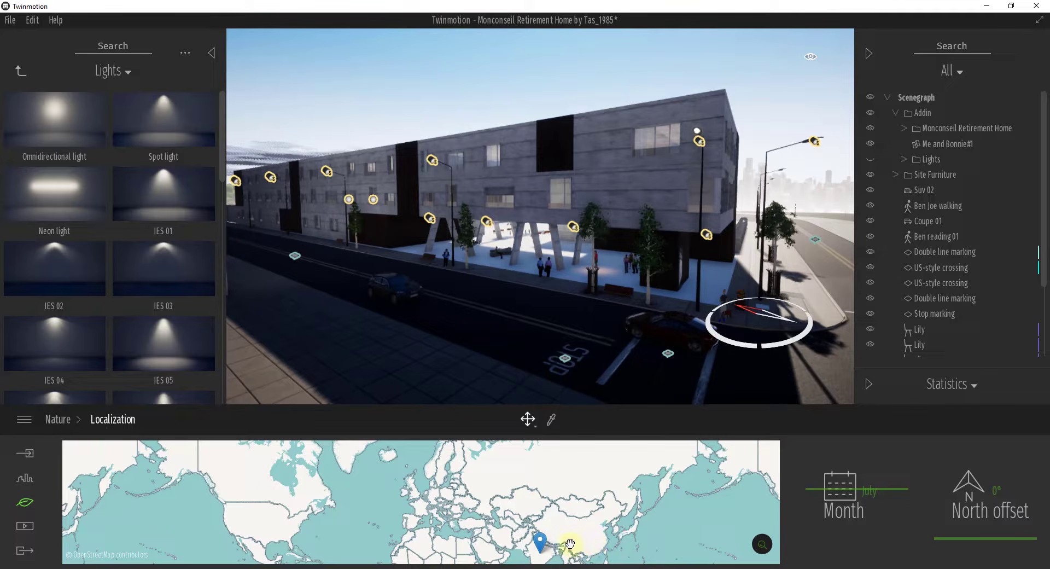
pyautogui.moveTo(543, 545); pyautogui.dragTo(256, 516)
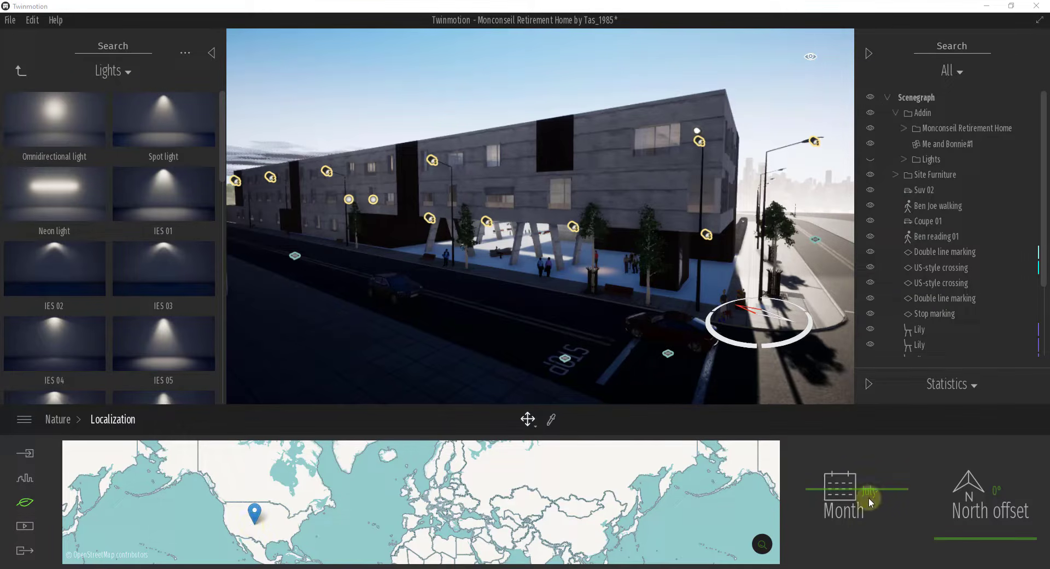
# Step: Set the scene's month to April and its north offset to 123°
pyautogui.click(893, 492)
pyautogui.moveTo(891, 503); pyautogui.dragTo(806, 504)
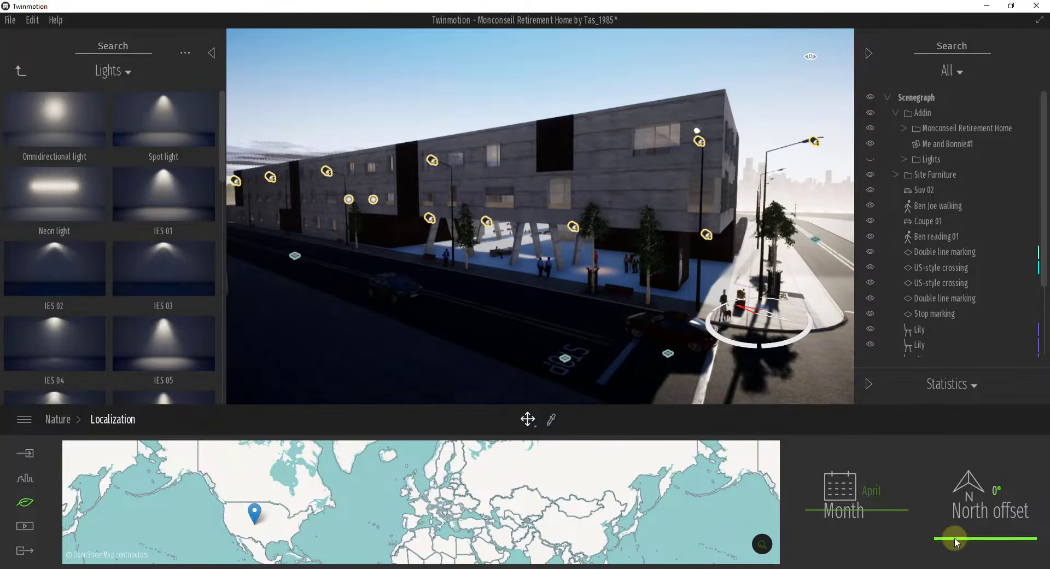
pyautogui.moveTo(956, 541)
pyautogui.mouseDown()
pyautogui.moveTo(957, 503)
pyautogui.moveTo(954, 540)
pyautogui.moveTo(946, 499)
pyautogui.moveTo(944, 541)
pyautogui.mouseUp()
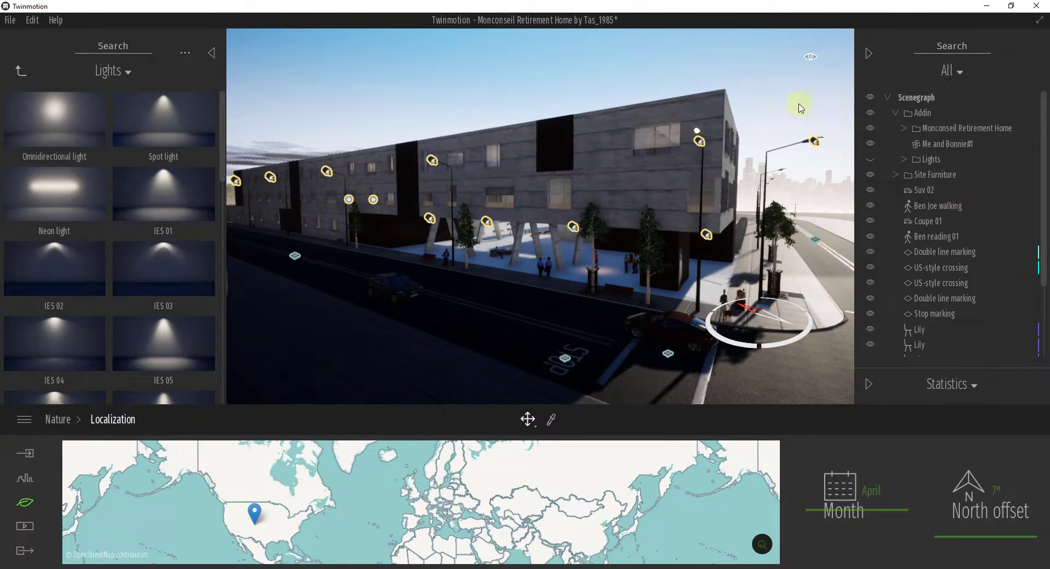
pyautogui.moveTo(953, 534); pyautogui.dragTo(973, 507)
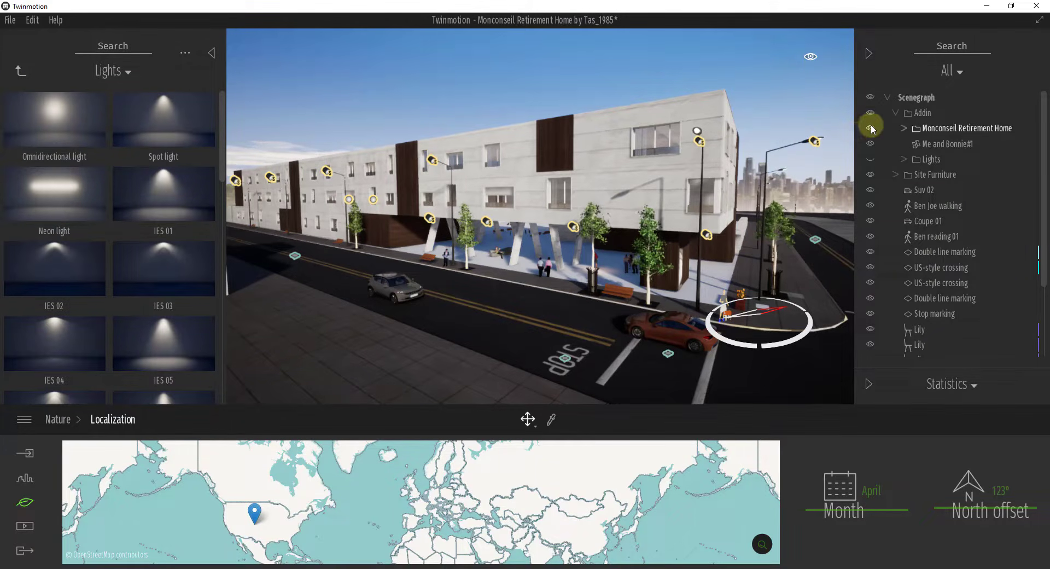
# Step: Change the scene's weather from clear sun to partly cloudy
pyautogui.click(28, 525)
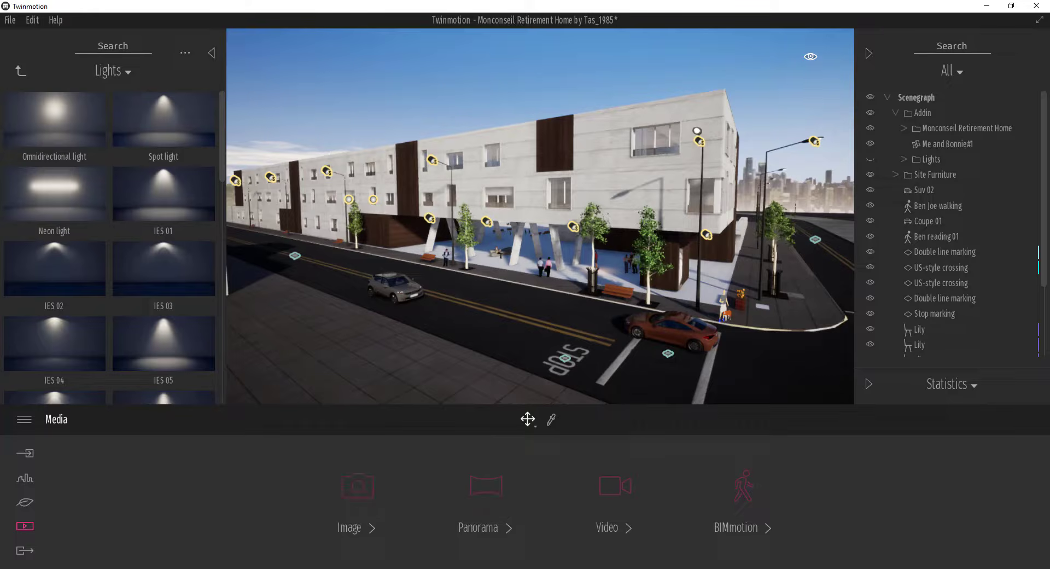
pyautogui.click(26, 502)
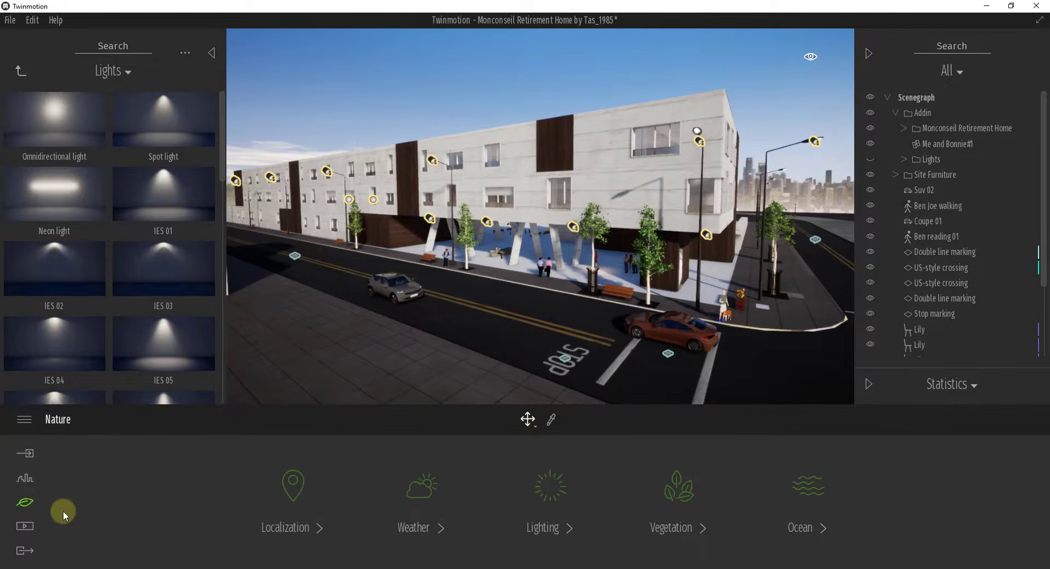
pyautogui.moveTo(475, 366); pyautogui.dragTo(474, 368, button='right')
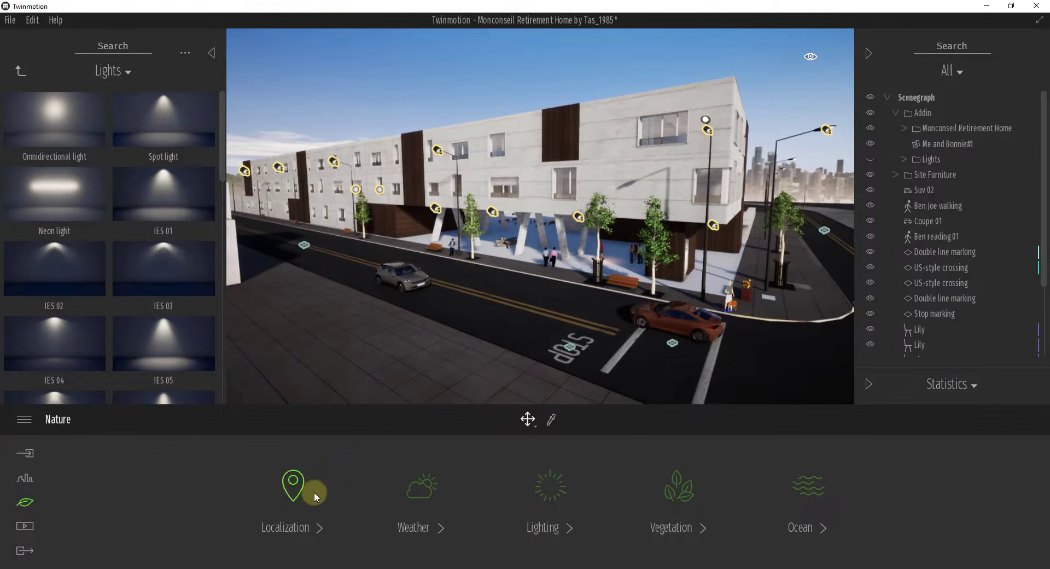
pyautogui.click(411, 491)
pyautogui.moveTo(82, 469)
pyautogui.mouseDown()
pyautogui.moveTo(288, 469)
pyautogui.moveTo(304, 485)
pyautogui.moveTo(260, 487)
pyautogui.moveTo(441, 502)
pyautogui.moveTo(197, 500)
pyautogui.moveTo(276, 498)
pyautogui.mouseUp()
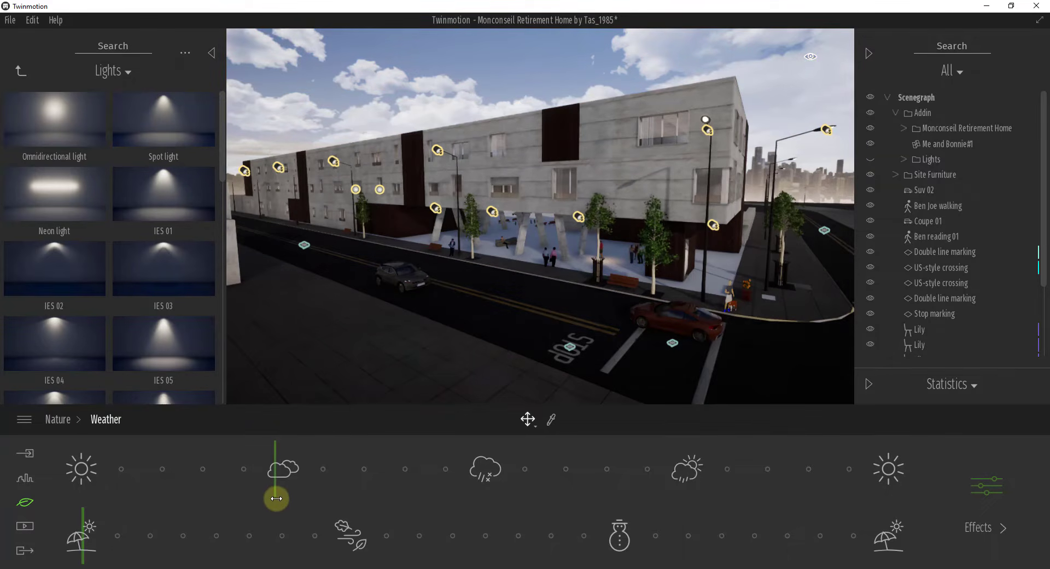
# Step: Reopen the scene's localization settings and set the north offset to 296°
pyautogui.moveTo(497, 328); pyautogui.dragTo(545, 345, button='right')
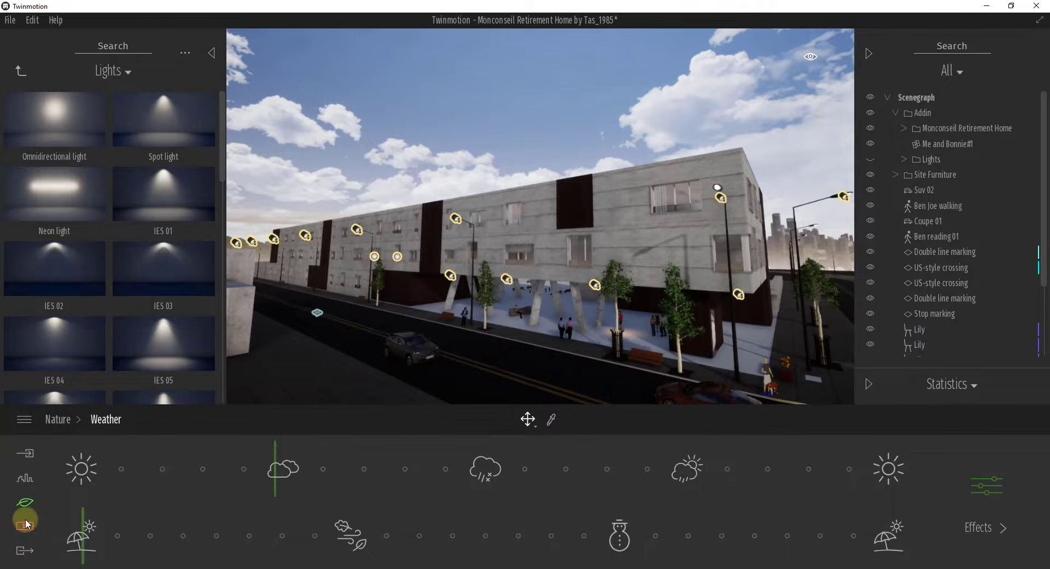
pyautogui.click(25, 502)
pyautogui.click(304, 489)
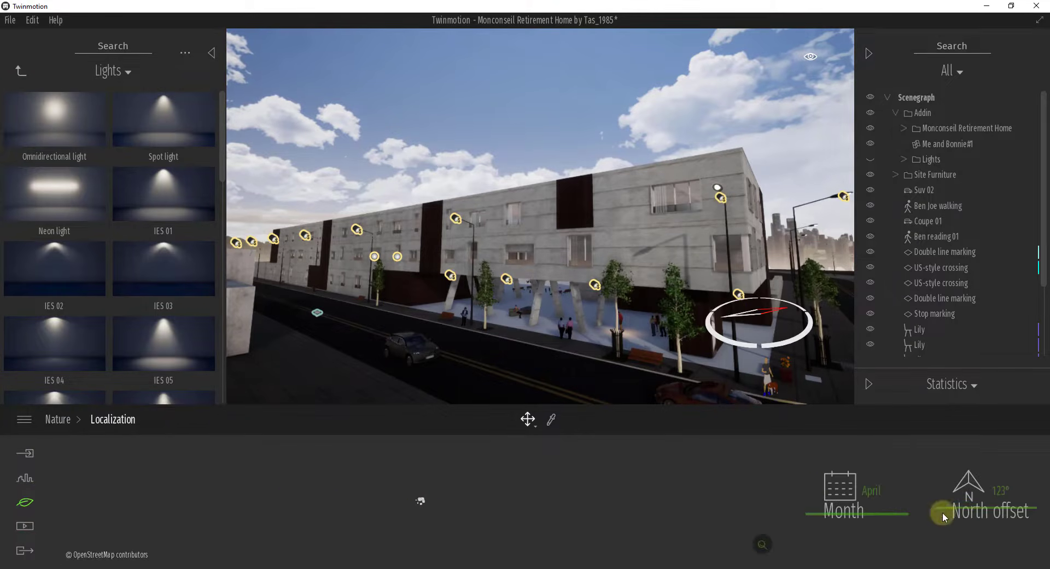
pyautogui.moveTo(969, 509); pyautogui.dragTo(974, 470)
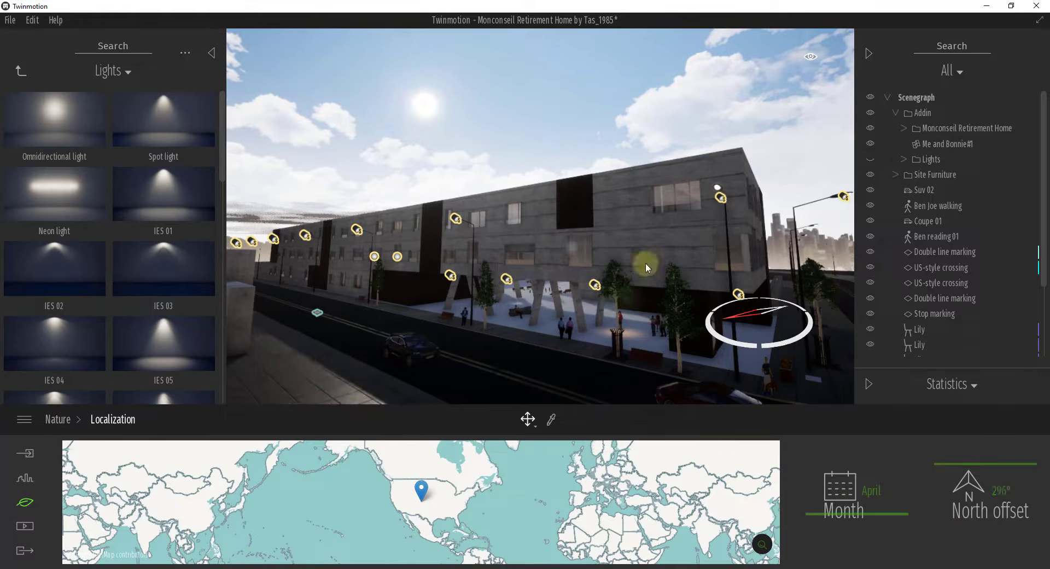
# Step: Try out cloudier weather, advancing it through rain to sun breaking through after the rain
pyautogui.click(22, 500)
pyautogui.click(410, 487)
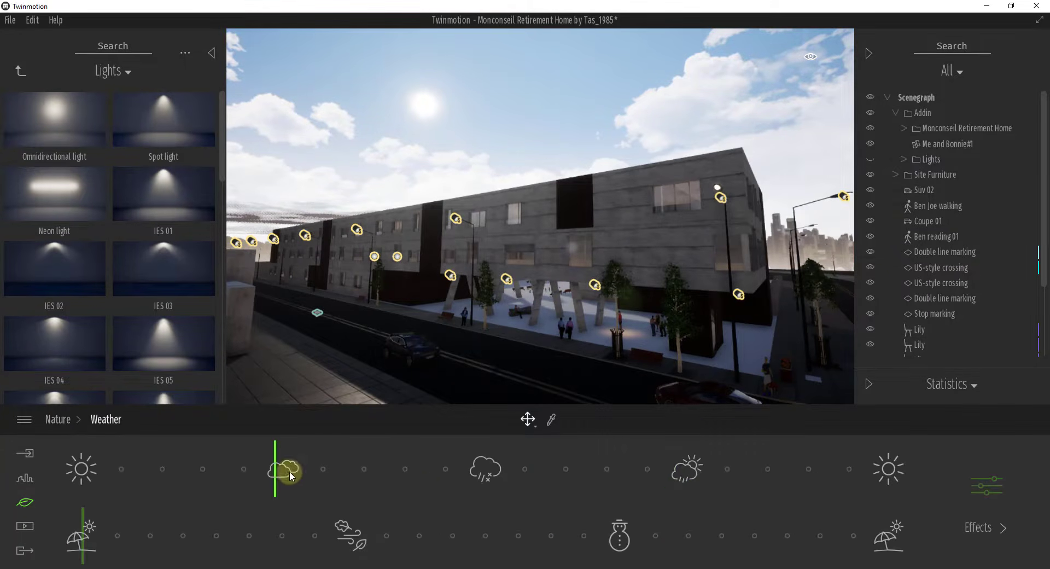
pyautogui.moveTo(290, 476)
pyautogui.mouseDown()
pyautogui.moveTo(430, 481)
pyautogui.moveTo(290, 479)
pyautogui.moveTo(308, 482)
pyautogui.mouseUp()
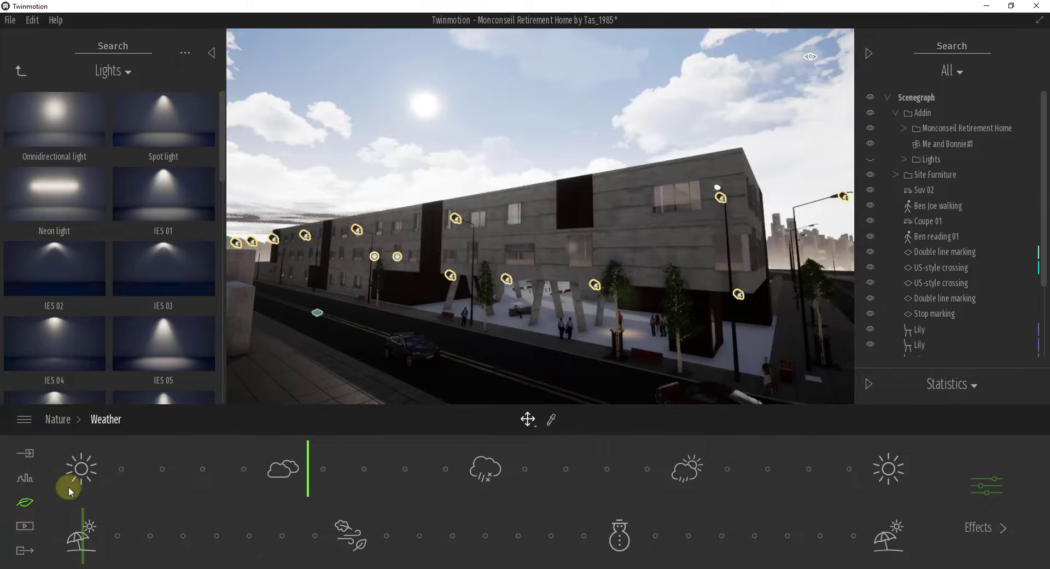
pyautogui.click(58, 423)
pyautogui.click(432, 482)
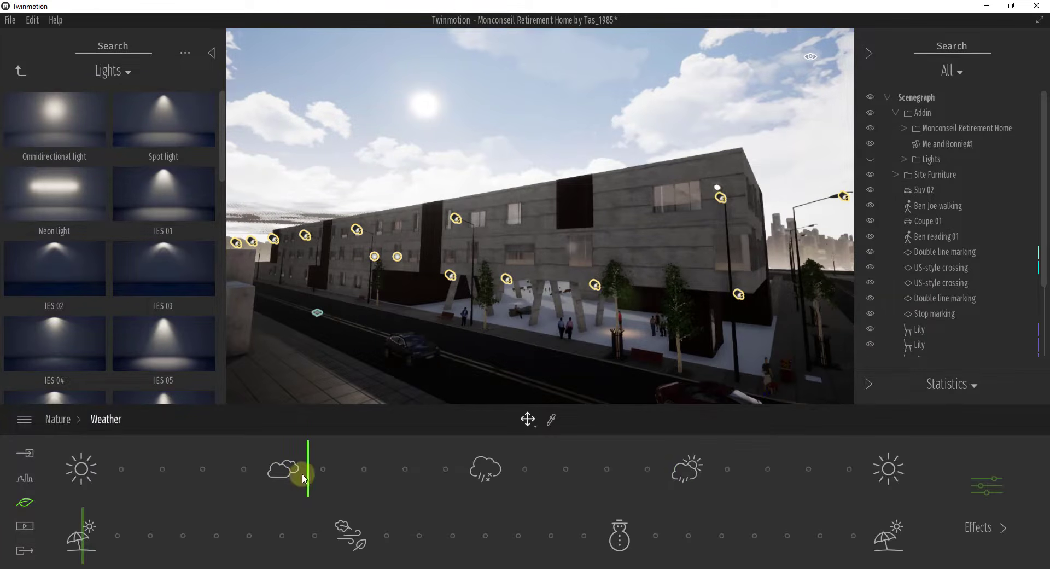
pyautogui.moveTo(309, 475); pyautogui.dragTo(526, 487)
pyautogui.moveTo(527, 488); pyautogui.dragTo(725, 486)
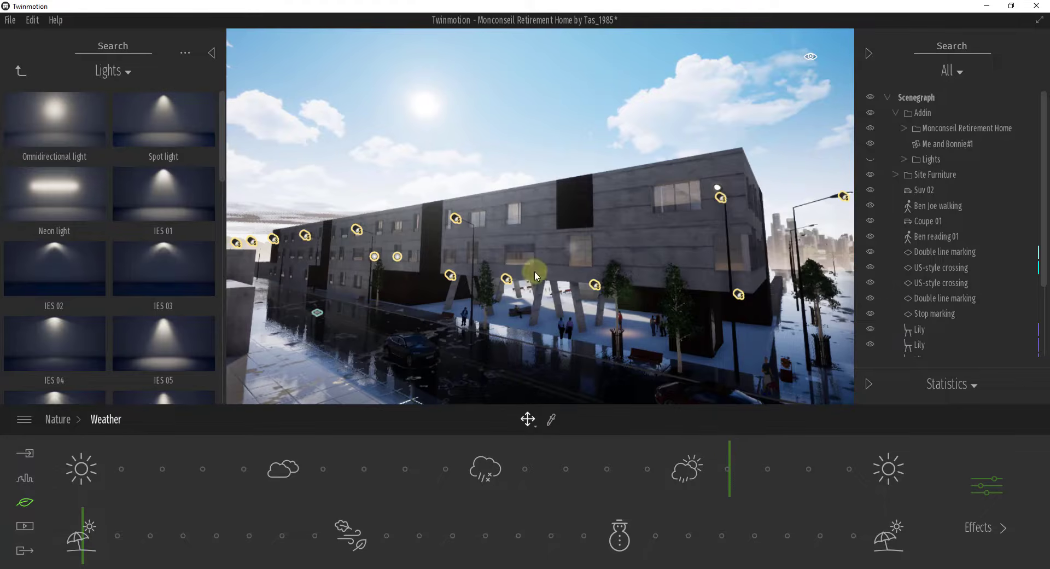
# Step: Set the weather to clear sun and turn the north offset so the sun lights the building's street facade
pyautogui.moveTo(728, 482); pyautogui.dragTo(74, 470)
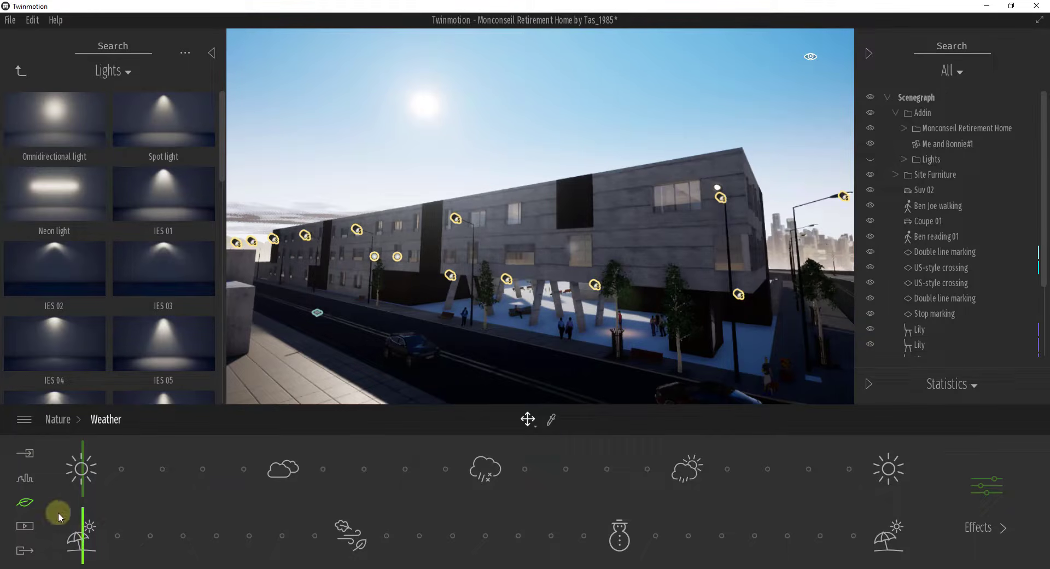
pyautogui.click(26, 504)
pyautogui.click(273, 492)
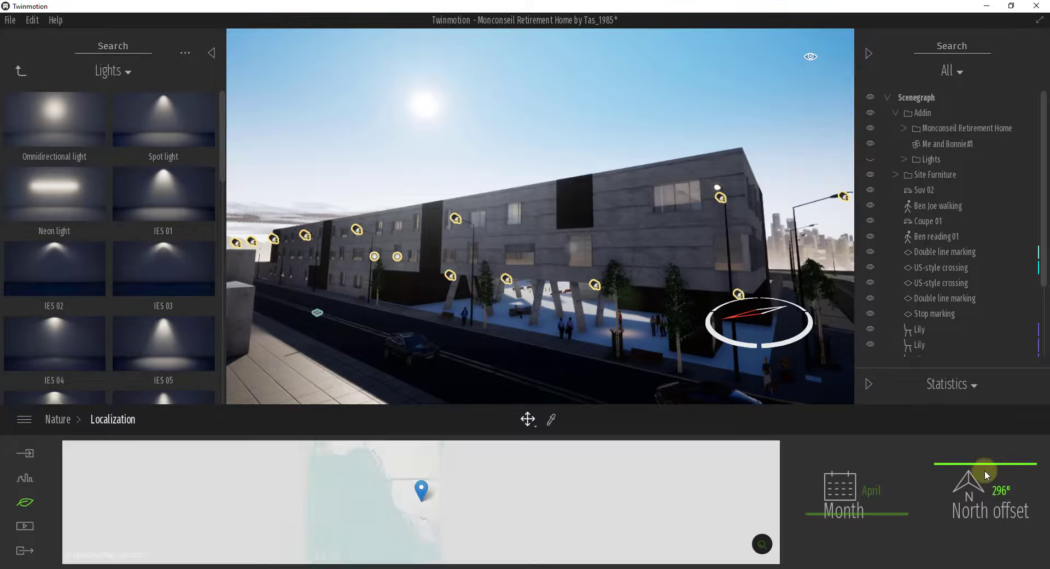
pyautogui.moveTo(980, 464); pyautogui.dragTo(979, 490)
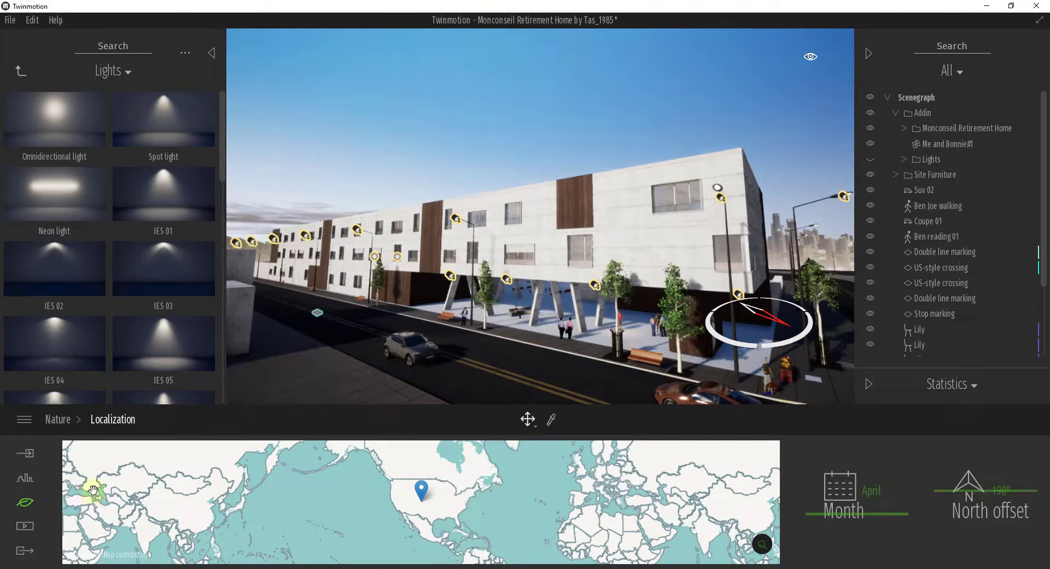
# Step: Open the saved media image named Dark to view the unlit night scene
pyautogui.click(26, 527)
pyautogui.click(361, 490)
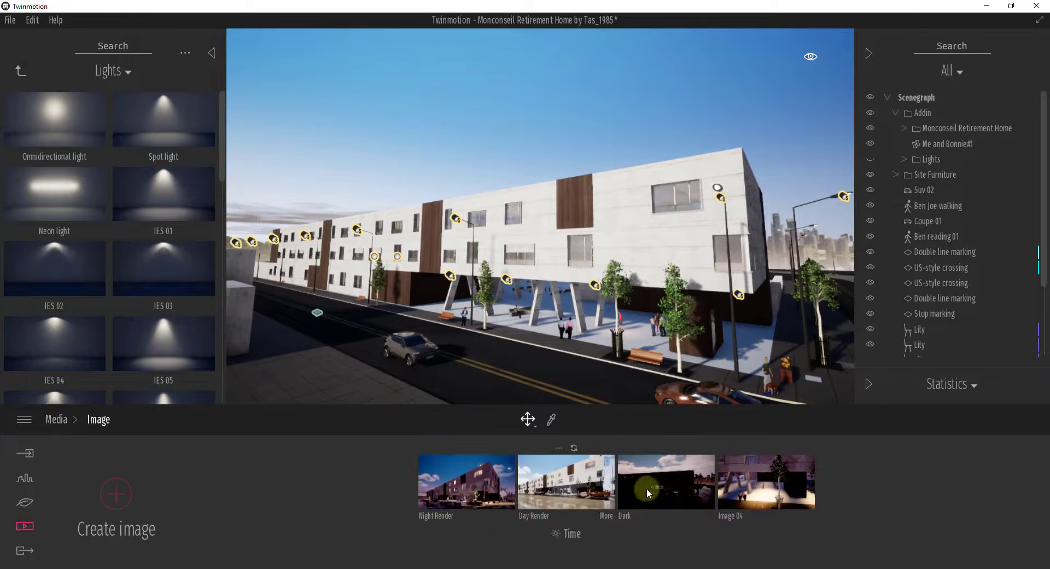
pyautogui.click(677, 485)
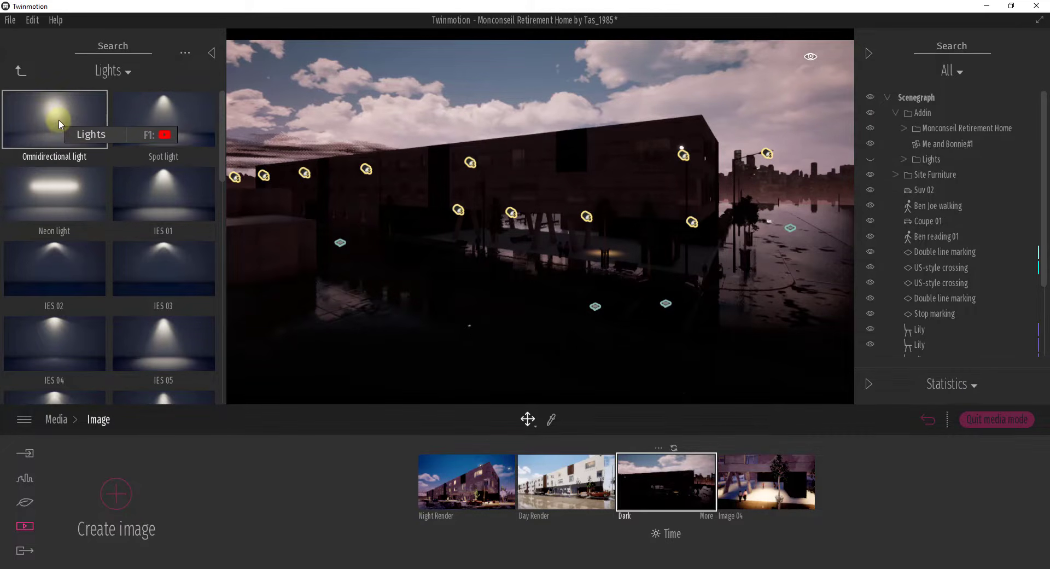
# Step: Place an Omnidirectional light from the Lights library on the street in front of the building and raise it above the road
pyautogui.click(18, 70)
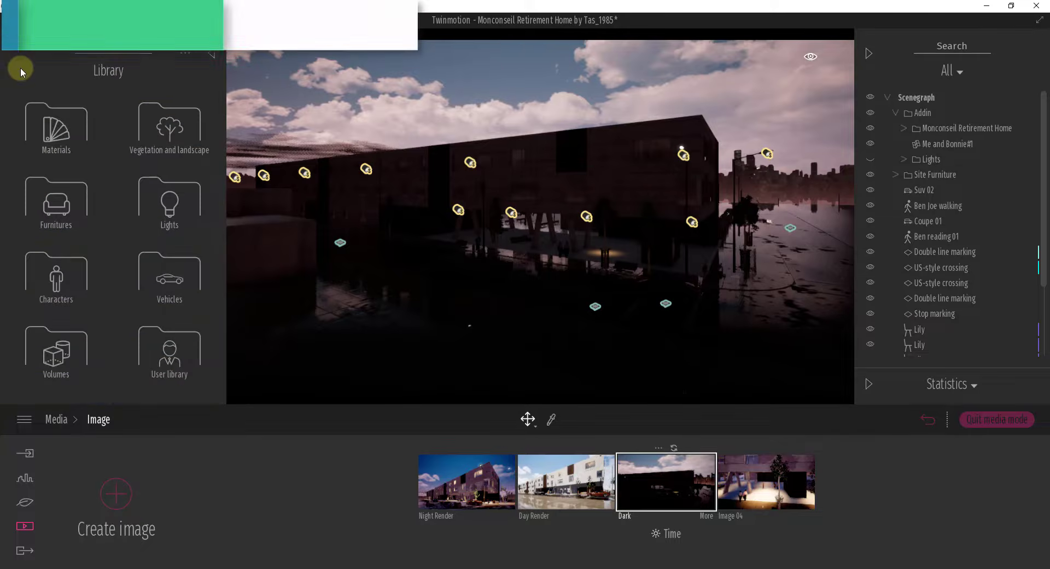
pyautogui.click(170, 207)
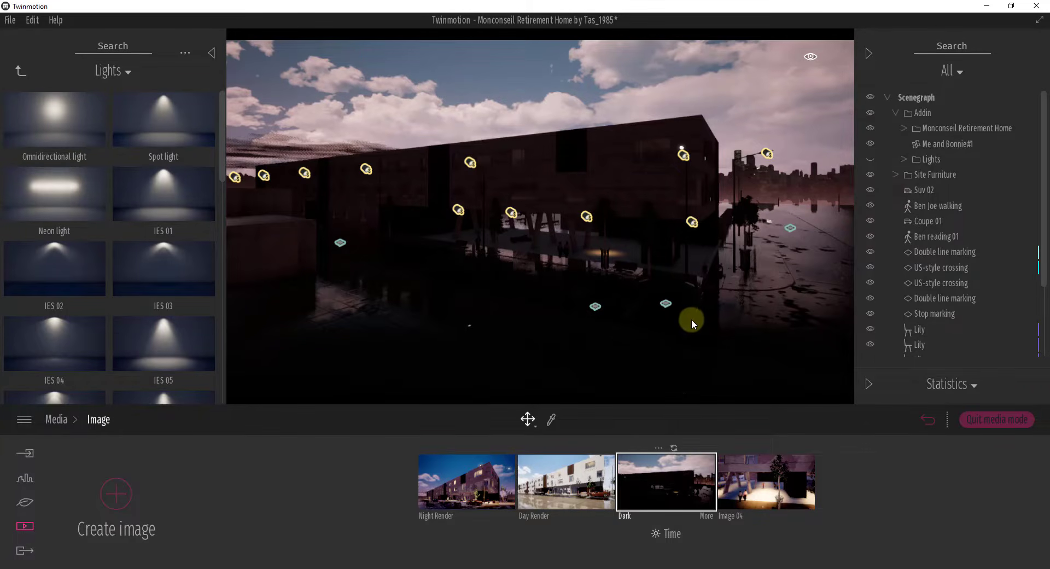
pyautogui.moveTo(59, 121); pyautogui.dragTo(457, 283)
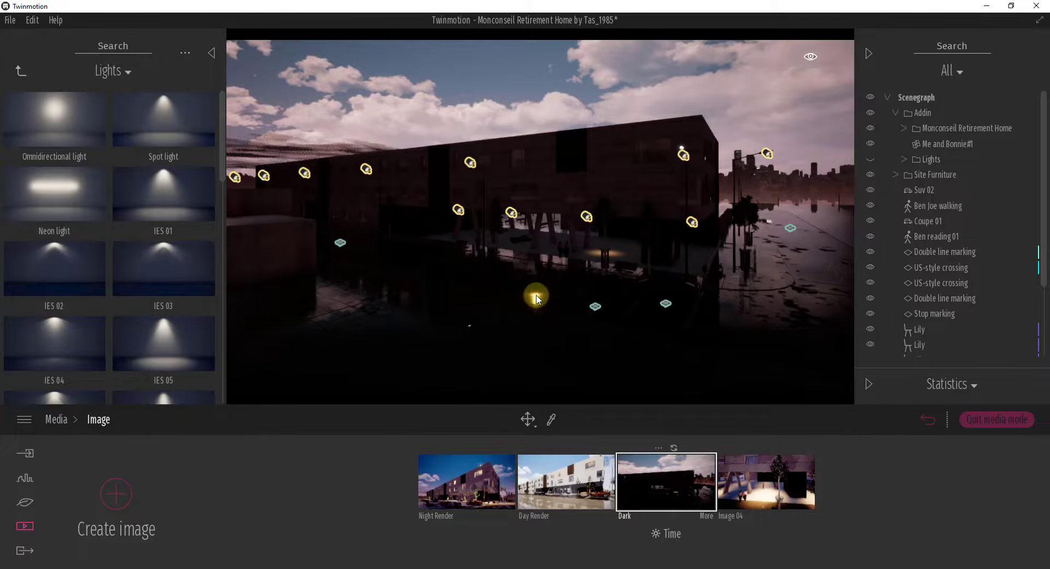
pyautogui.moveTo(535, 299); pyautogui.dragTo(538, 299)
pyautogui.press('f')
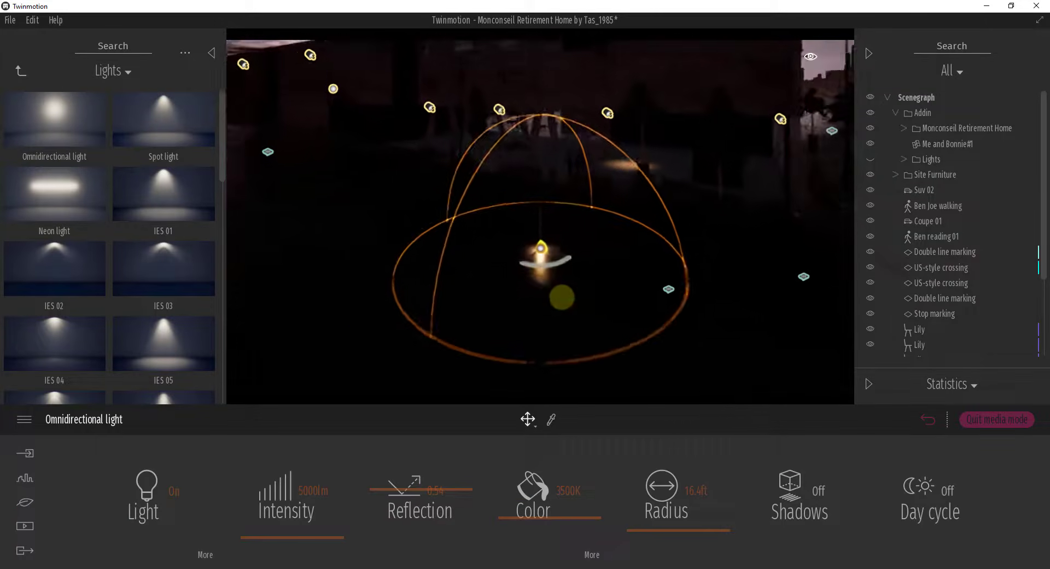
pyautogui.moveTo(543, 251); pyautogui.dragTo(557, 190)
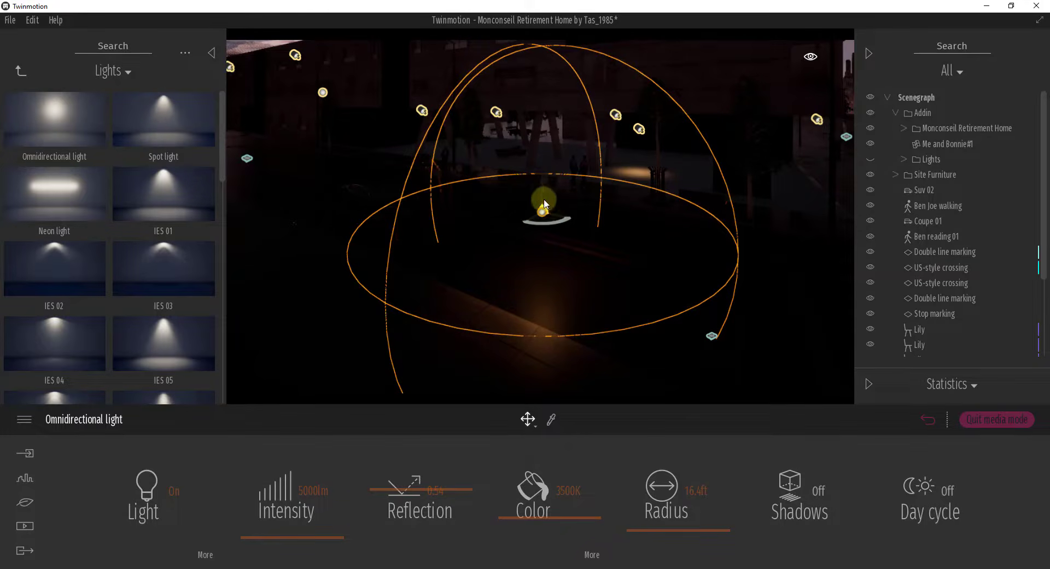
# Step: Set the omnidirectional light's intensity to 28485 lm, its reflection to 0.44 and its color temperature to 4481K
pyautogui.moveTo(330, 534)
pyautogui.mouseDown()
pyautogui.moveTo(321, 520)
pyautogui.moveTo(323, 529)
pyautogui.moveTo(325, 460)
pyautogui.moveTo(329, 536)
pyautogui.moveTo(330, 422)
pyautogui.moveTo(328, 537)
pyautogui.moveTo(323, 529)
pyautogui.mouseUp()
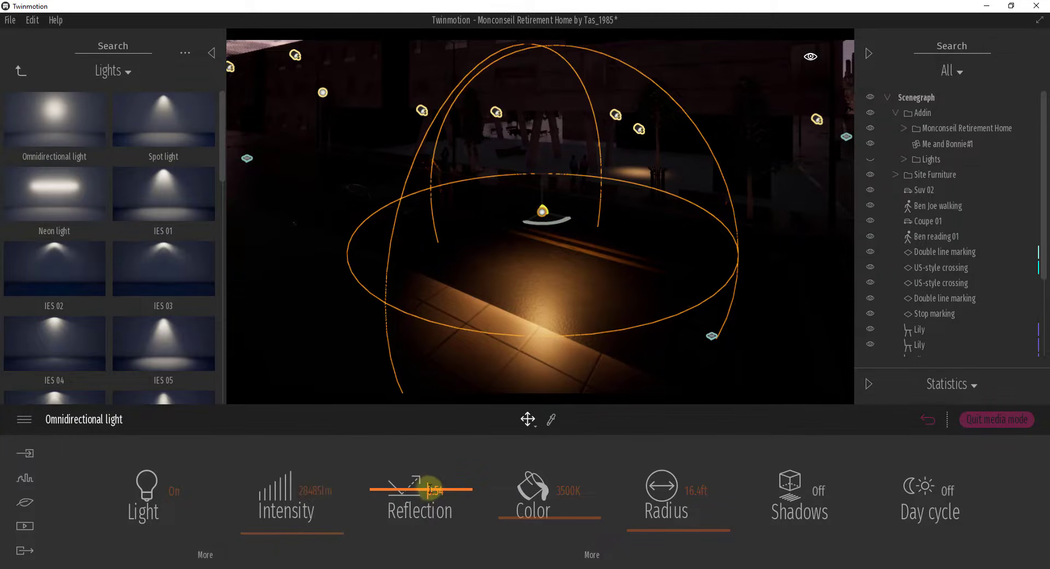
pyautogui.moveTo(386, 490); pyautogui.dragTo(415, 508)
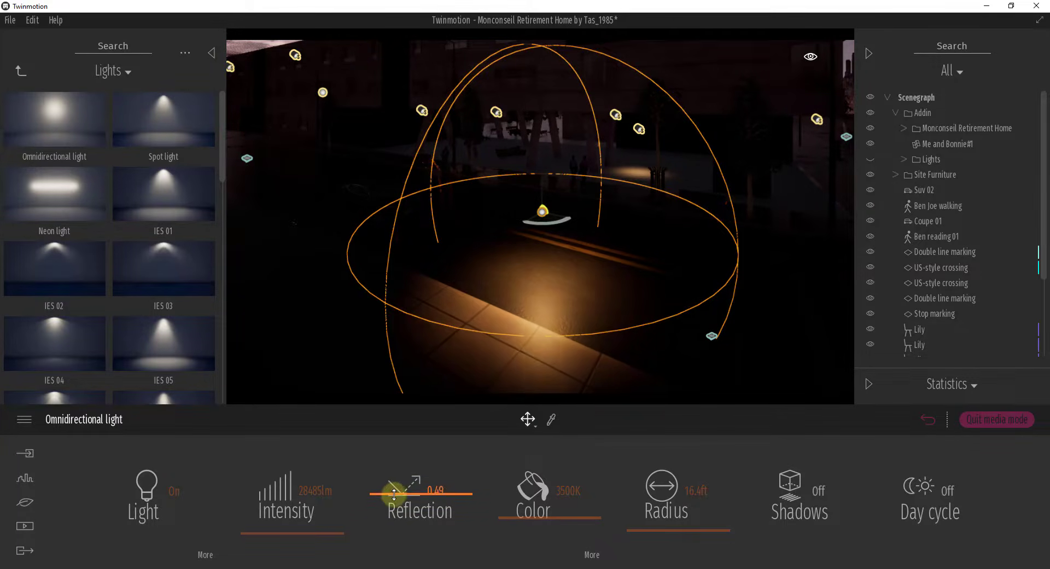
pyautogui.moveTo(563, 520)
pyautogui.mouseDown()
pyautogui.moveTo(566, 480)
pyautogui.moveTo(566, 543)
pyautogui.moveTo(562, 467)
pyautogui.moveTo(560, 509)
pyautogui.mouseUp()
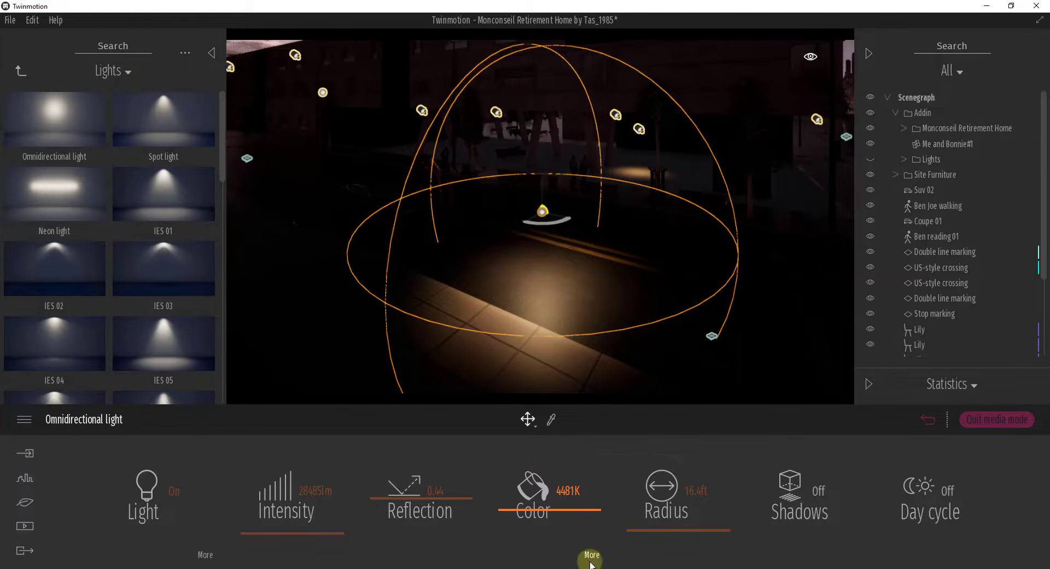
# Step: Give the omnidirectional light a custom saturated blue color
pyautogui.click(590, 560)
pyautogui.click(541, 493)
pyautogui.moveTo(437, 257)
pyautogui.mouseDown()
pyautogui.moveTo(452, 253)
pyautogui.moveTo(400, 236)
pyautogui.mouseUp()
pyautogui.click(587, 396)
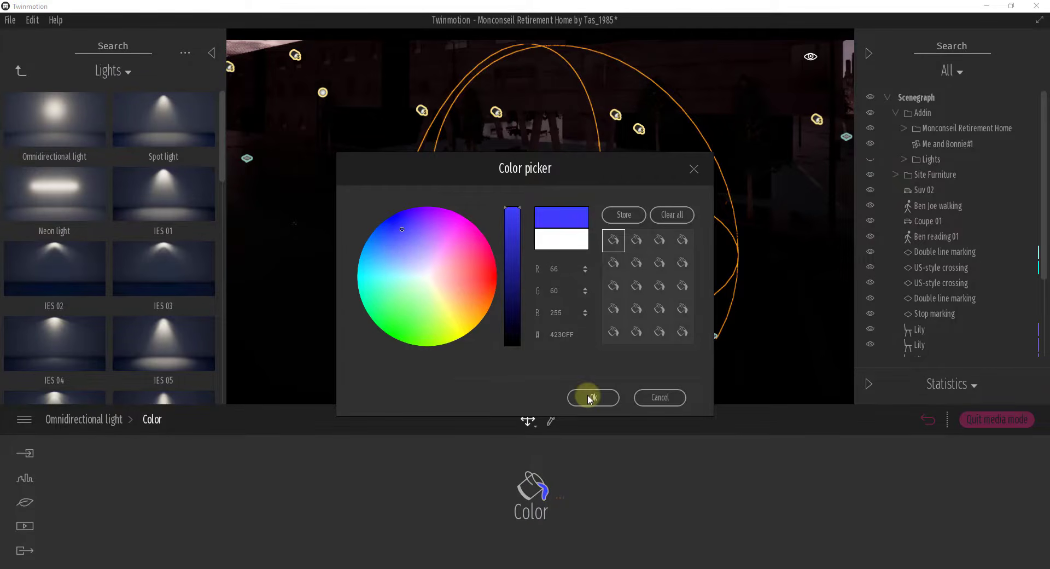
pyautogui.click(87, 432)
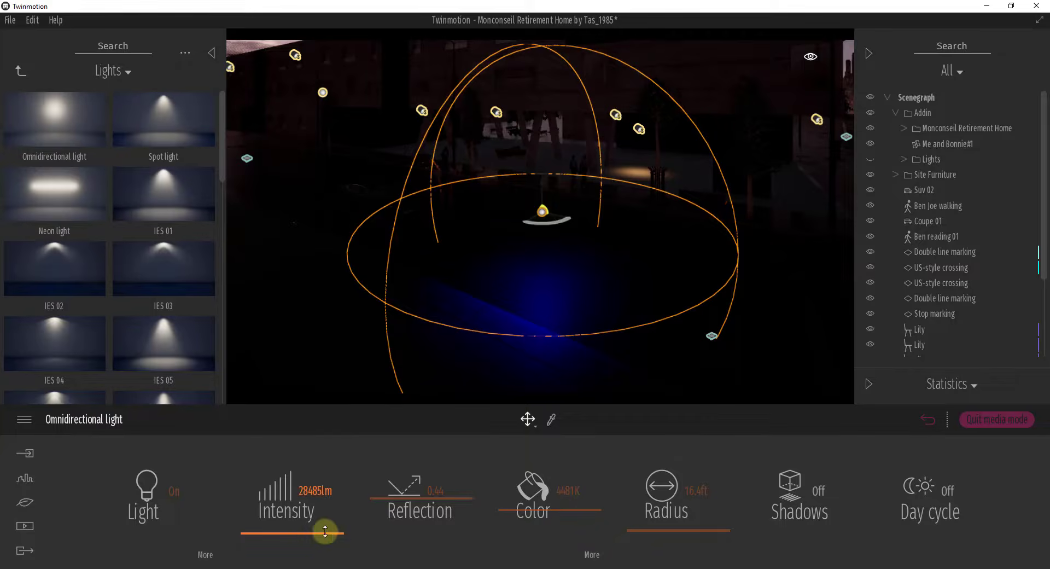
# Step: Set the omnidirectional light's color temperature to 6273K, its radius to 71.6 ft and its intensity to 248718 lm
pyautogui.moveTo(325, 531); pyautogui.dragTo(564, 493)
pyautogui.moveTo(560, 271)
pyautogui.mouseDown(button='right')
pyautogui.moveTo(562, 259)
pyautogui.moveTo(649, 381)
pyautogui.mouseUp(button='right')
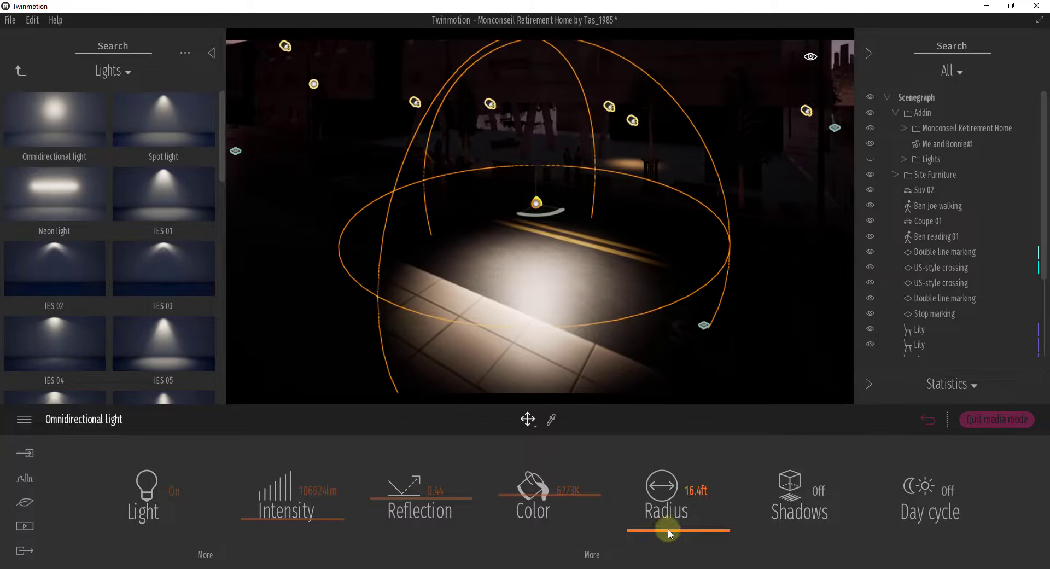
pyautogui.moveTo(667, 528); pyautogui.dragTo(675, 474)
pyautogui.moveTo(596, 308); pyautogui.dragTo(595, 300, button='right')
pyautogui.moveTo(695, 481); pyautogui.dragTo(714, 495)
pyautogui.moveTo(307, 521); pyautogui.dragTo(303, 495)
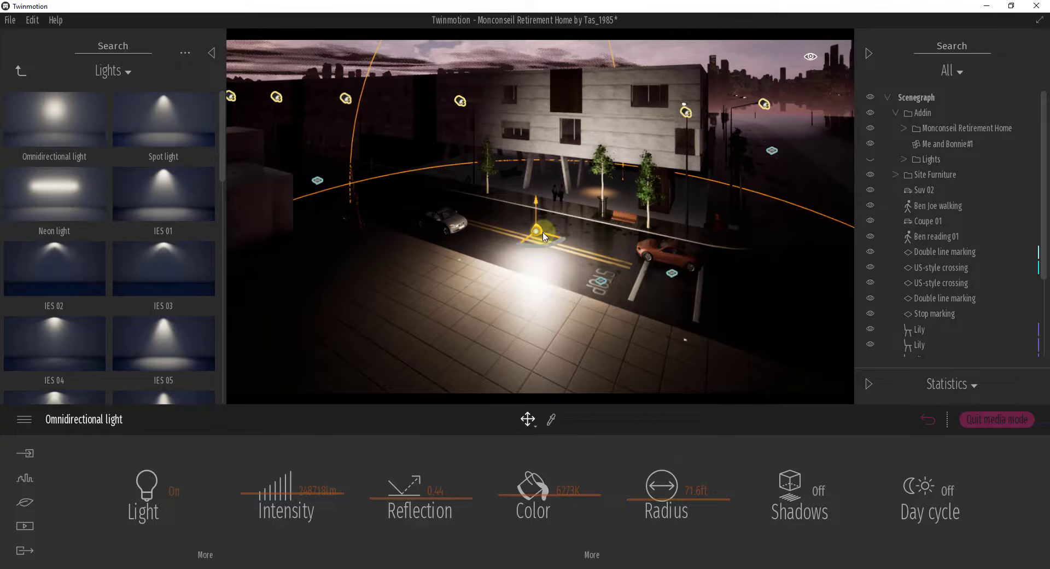
# Step: Move the omnidirectional light across the road to the curb near the bench and the orange coupe
pyautogui.moveTo(543, 233); pyautogui.dragTo(623, 217)
pyautogui.moveTo(694, 274); pyautogui.dragTo(690, 274, button='right')
pyautogui.press('w')
# Step: Turn on the omnidirectional light's shadows, comparing the coupe and trees with shadows on and off
pyautogui.click(796, 488)
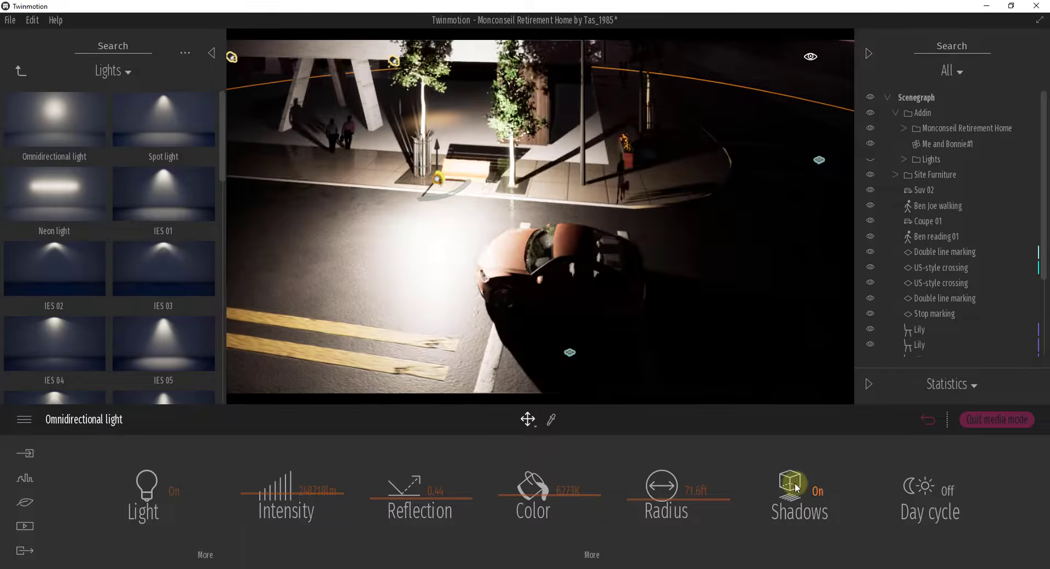
pyautogui.click(797, 487)
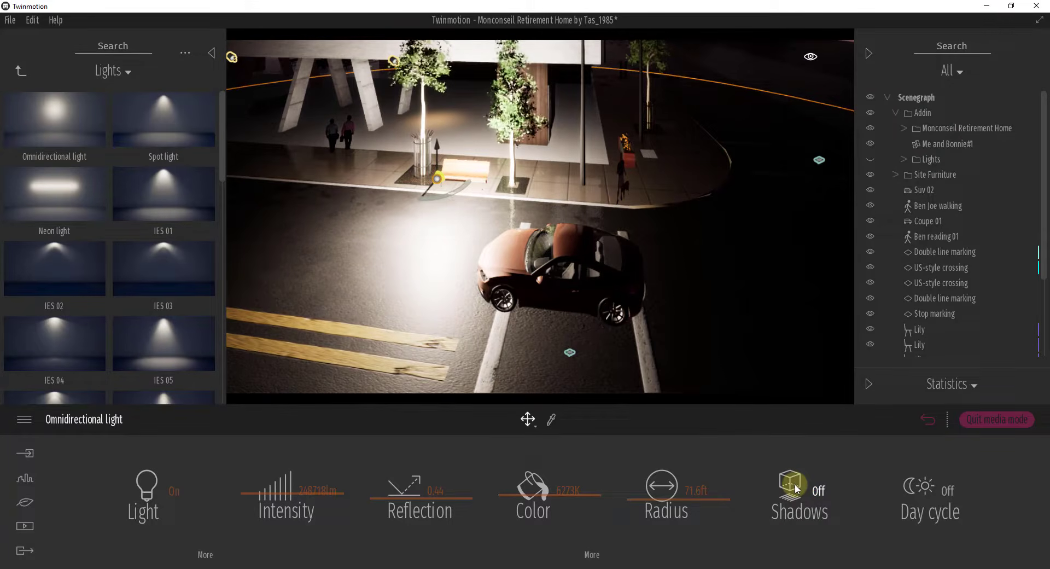
pyautogui.click(797, 488)
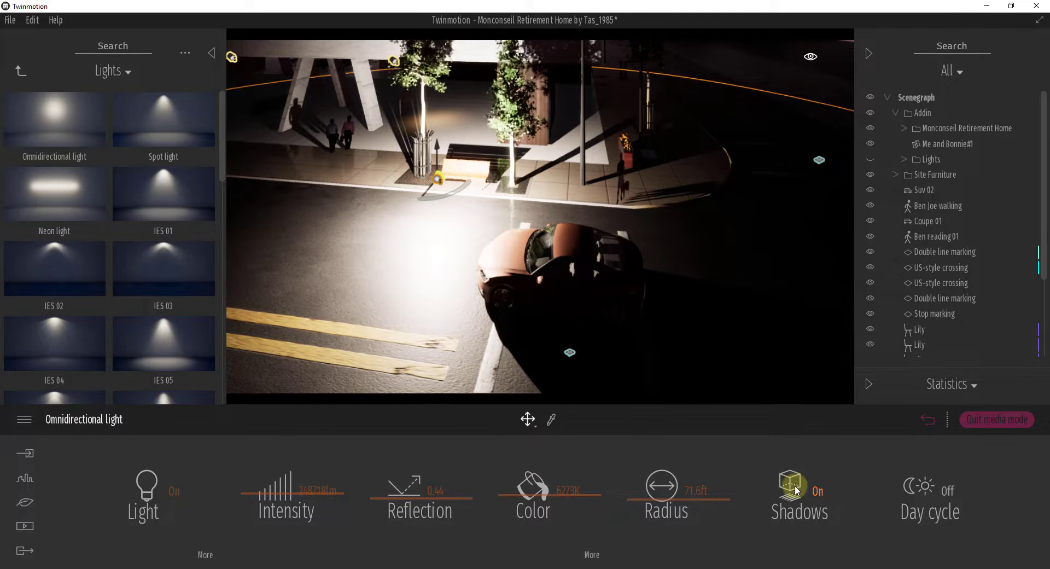
# Step: Move the omnidirectional light along the curb away from the coupe, compare its shadows again and leave them off
pyautogui.moveTo(458, 184); pyautogui.dragTo(394, 183)
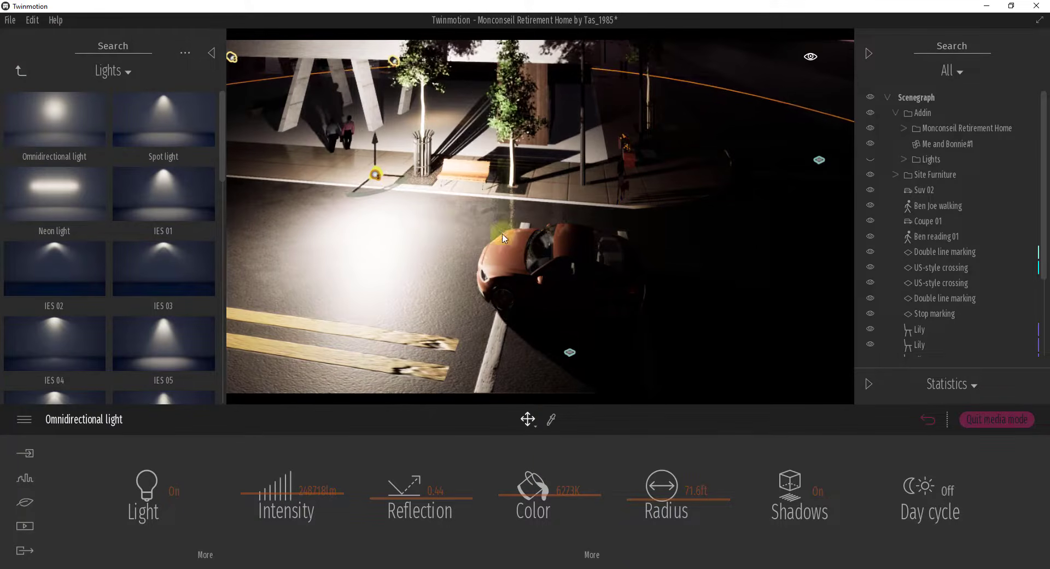
pyautogui.moveTo(410, 249); pyautogui.dragTo(432, 250, button='right')
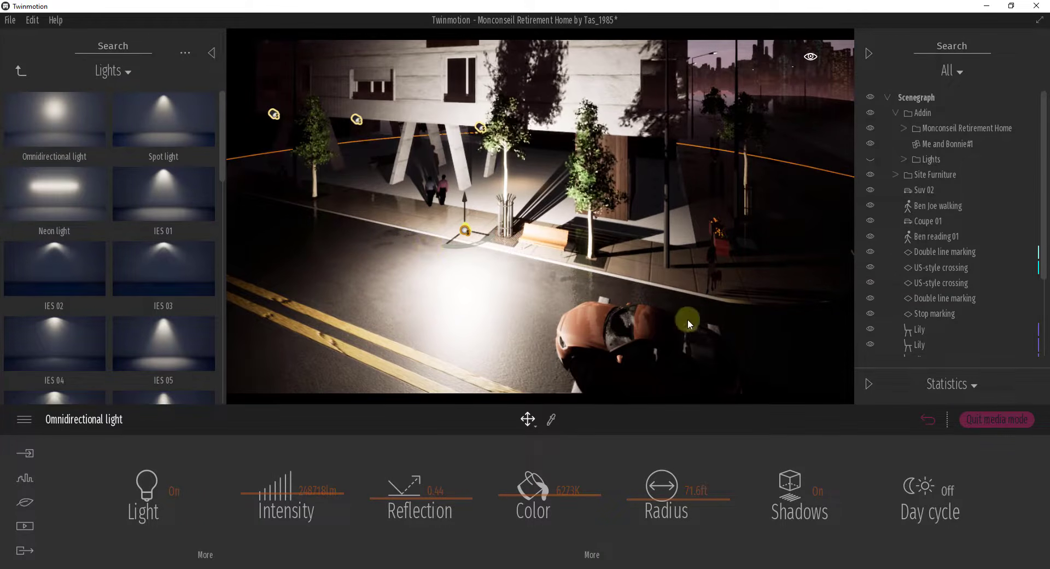
pyautogui.click(799, 489)
pyautogui.click(799, 489)
pyautogui.click(799, 489)
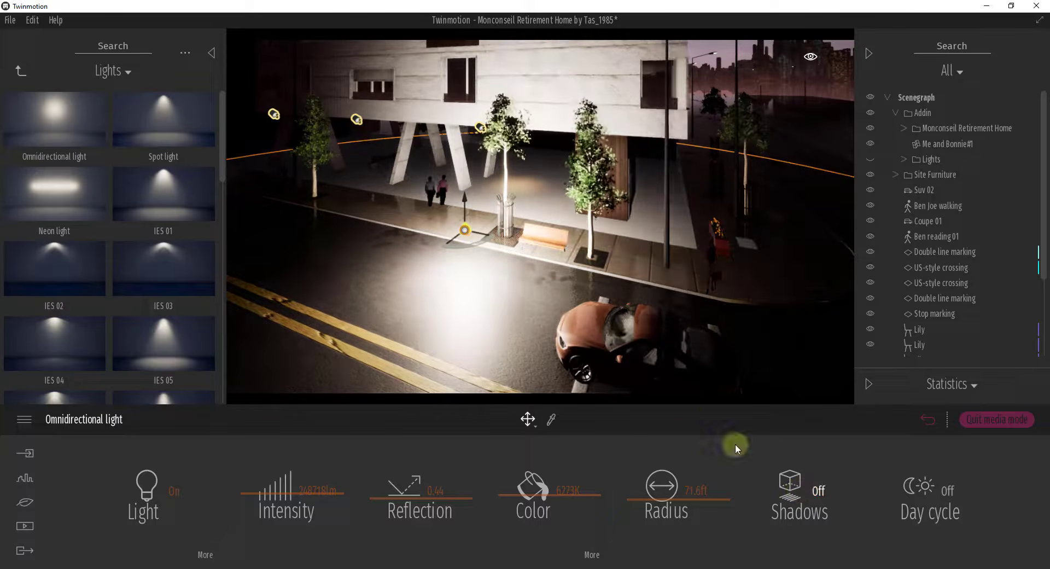
# Step: Select the IES 01 street lights along the building and inspect their light settings, including Shadows and Day cycle
pyautogui.moveTo(541, 286); pyautogui.dragTo(538, 283, button='right')
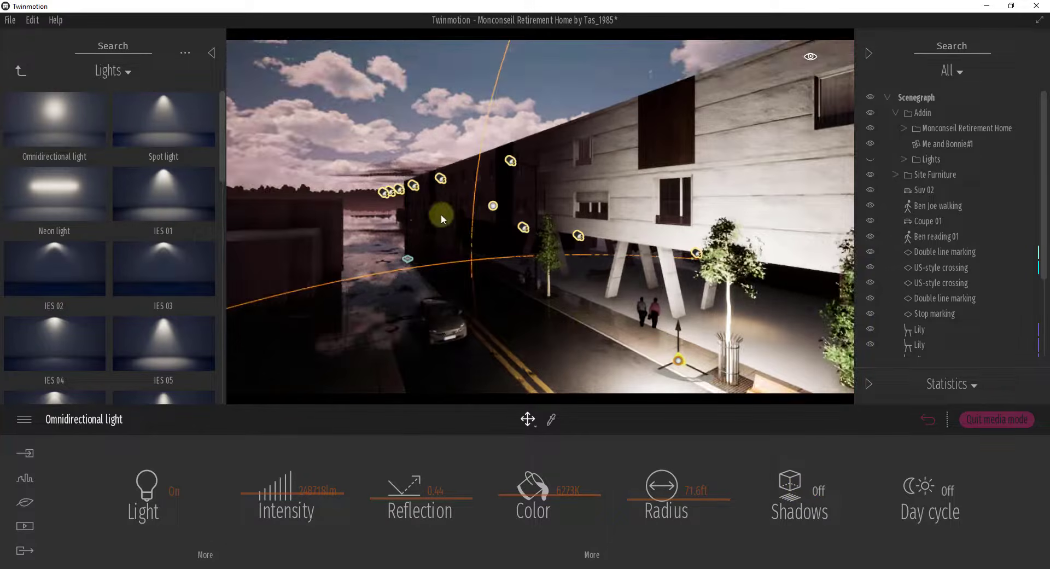
pyautogui.click(391, 193)
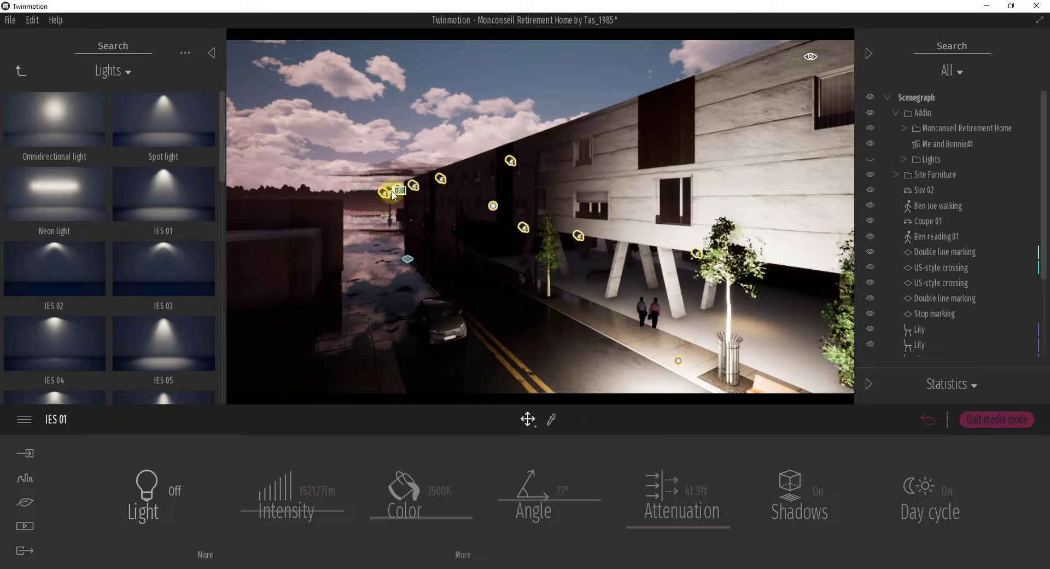
pyautogui.click(512, 161)
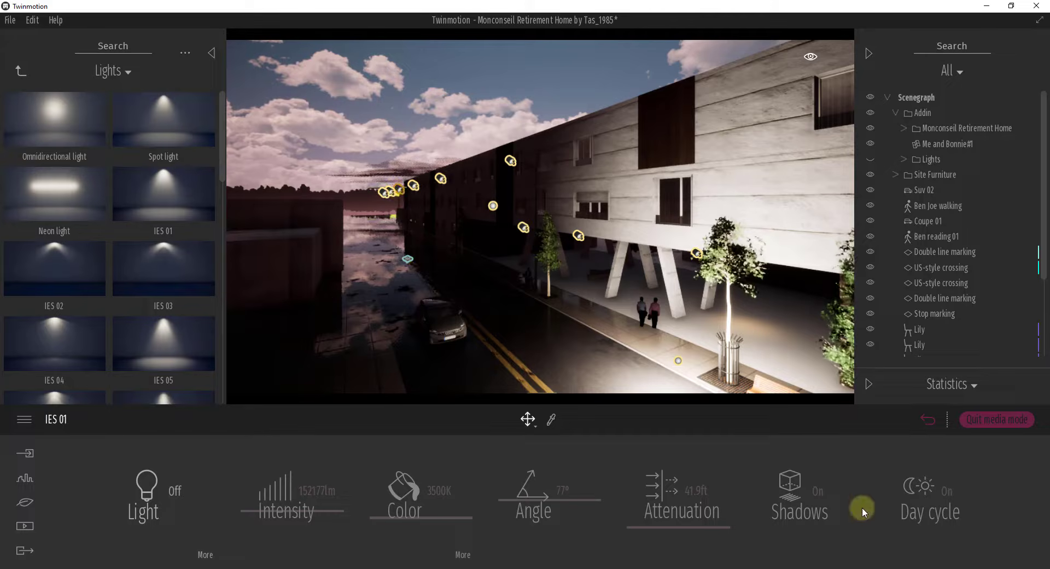
# Step: Reselect the omnidirectional light by the curb and open its IES profile setting
pyautogui.moveTo(632, 362); pyautogui.dragTo(542, 288, button='right')
pyautogui.click(505, 235)
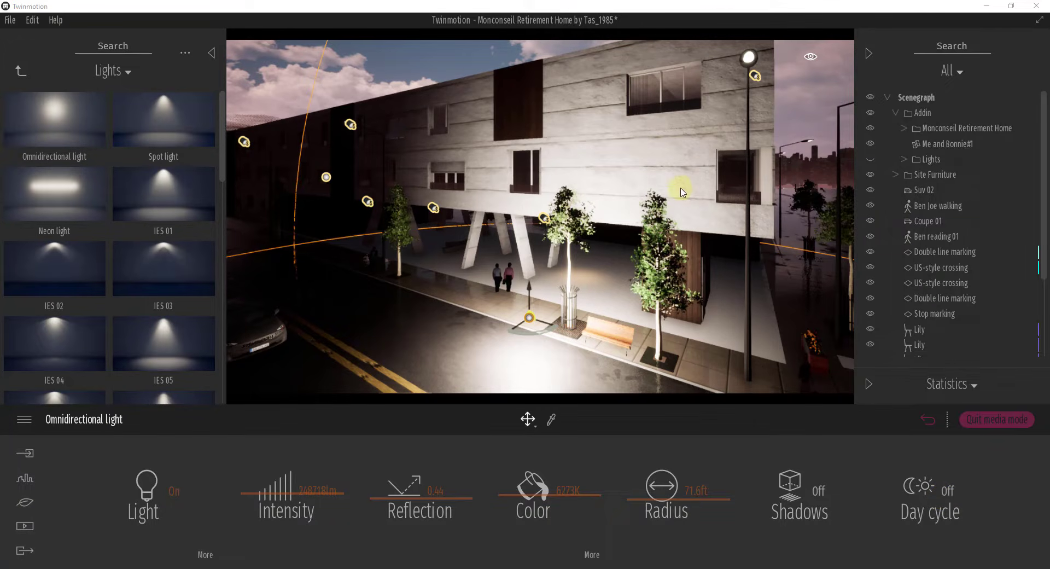
pyautogui.click(205, 555)
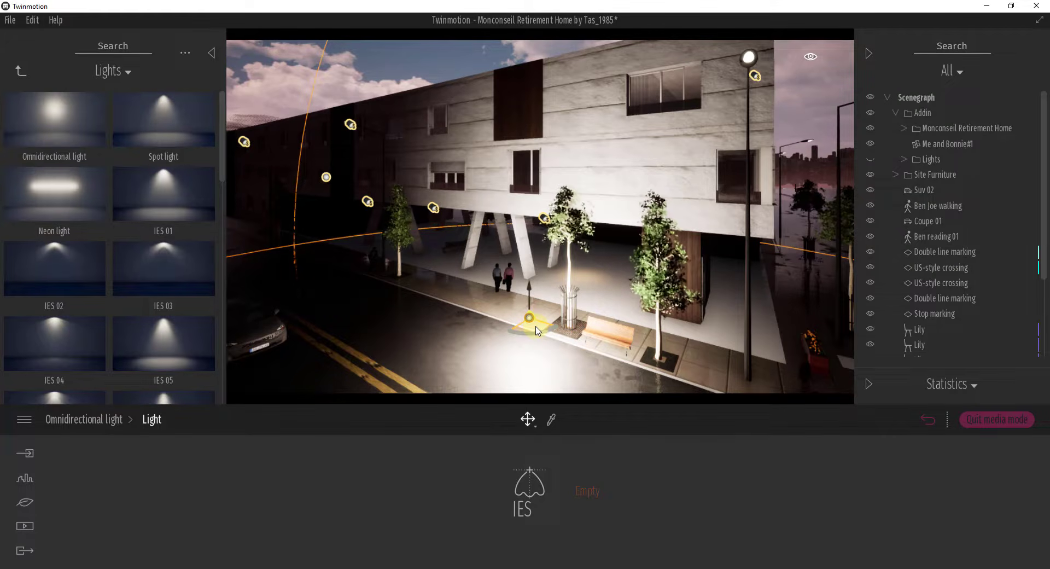
# Step: Shift the omnidirectional light along the curb and delete it from the scene
pyautogui.moveTo(536, 328); pyautogui.dragTo(419, 298)
pyautogui.moveTo(492, 335)
pyautogui.mouseDown(button='right')
pyautogui.moveTo(501, 326)
pyautogui.moveTo(492, 334)
pyautogui.mouseUp(button='right')
pyautogui.press('d')
pyautogui.press('q')
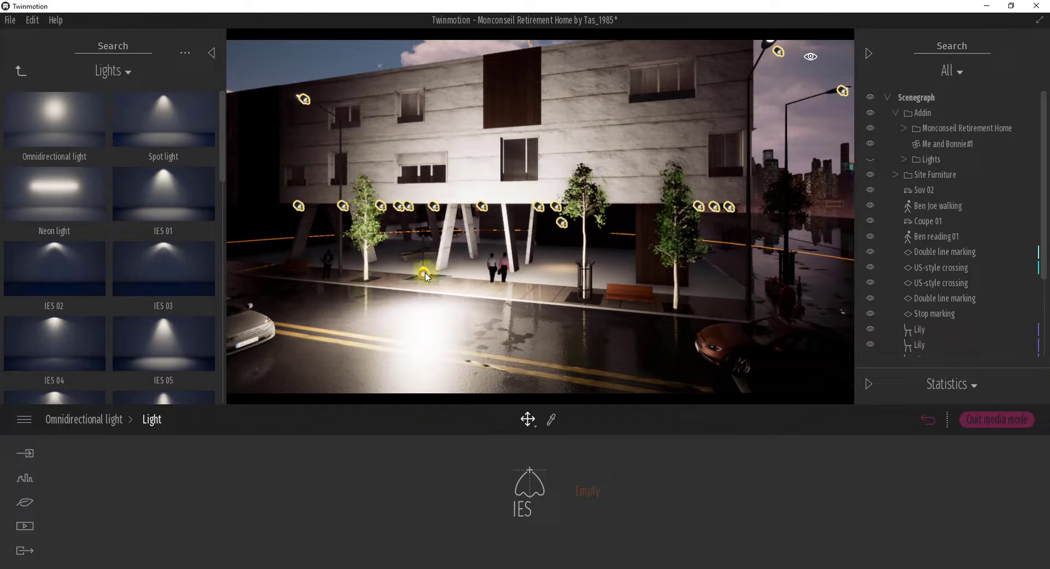
pyautogui.moveTo(426, 269)
pyautogui.press('Delete')
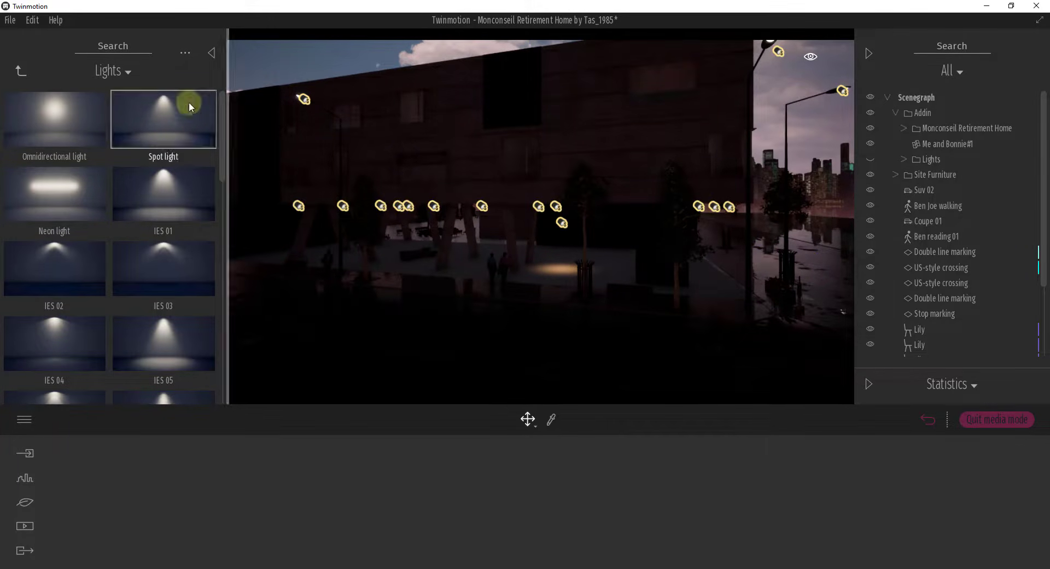
# Step: Place a Spot light above the road in front of the building, with intensity 290954 lm and attenuation 43.9 ft
pyautogui.moveTo(479, 330); pyautogui.dragTo(482, 327)
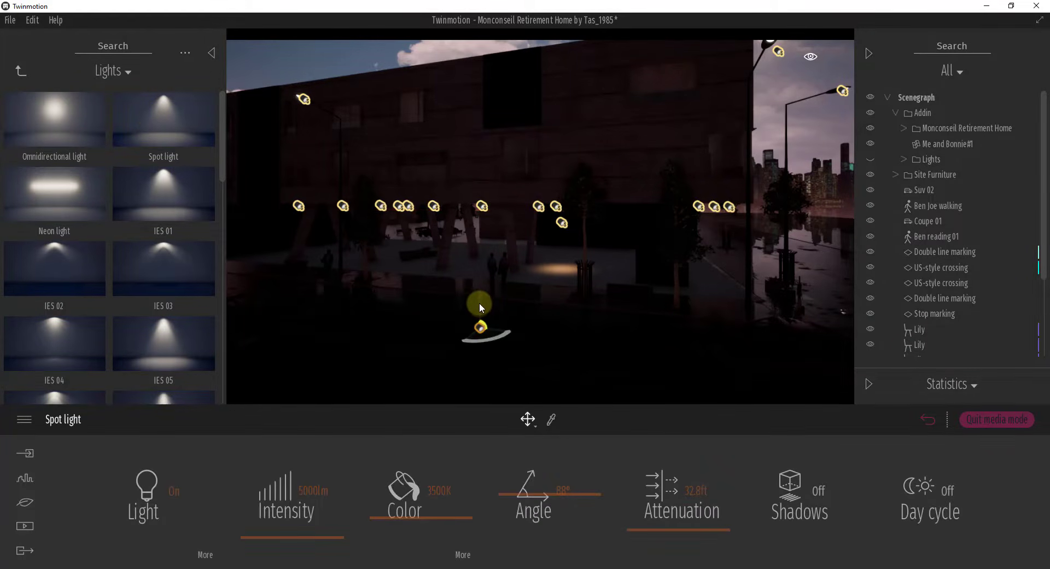
pyautogui.moveTo(479, 303); pyautogui.dragTo(500, 114)
pyautogui.moveTo(495, 160); pyautogui.dragTo(490, 227)
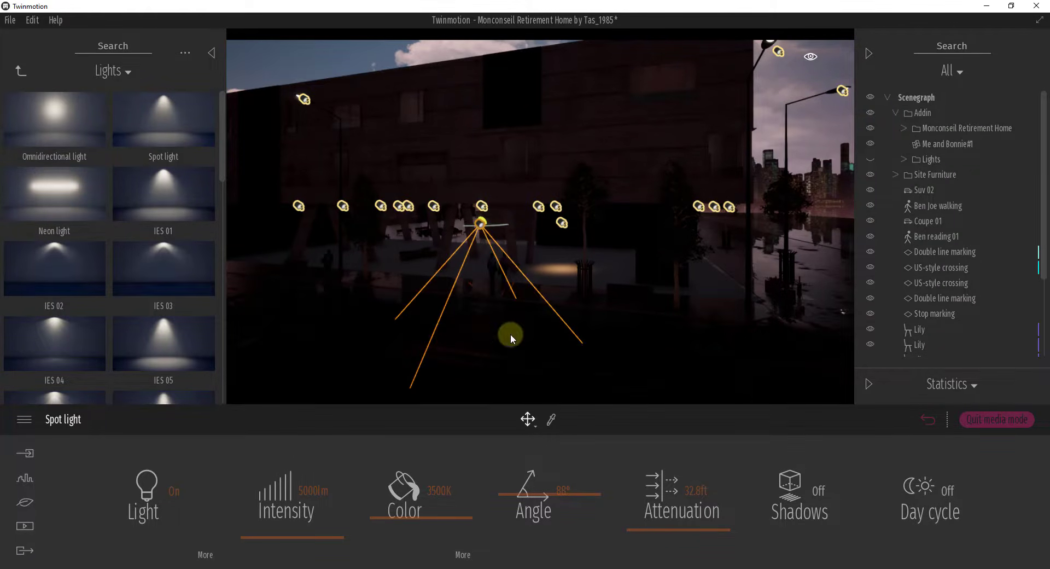
pyautogui.moveTo(303, 534); pyautogui.dragTo(300, 488)
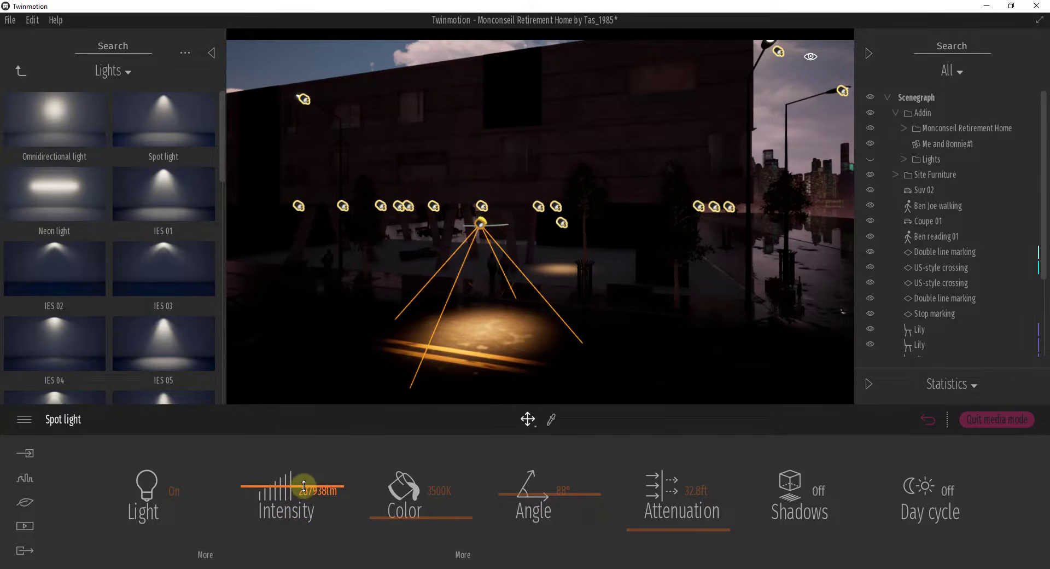
pyautogui.moveTo(663, 521)
pyautogui.mouseDown()
pyautogui.moveTo(665, 537)
pyautogui.moveTo(670, 530)
pyautogui.mouseUp()
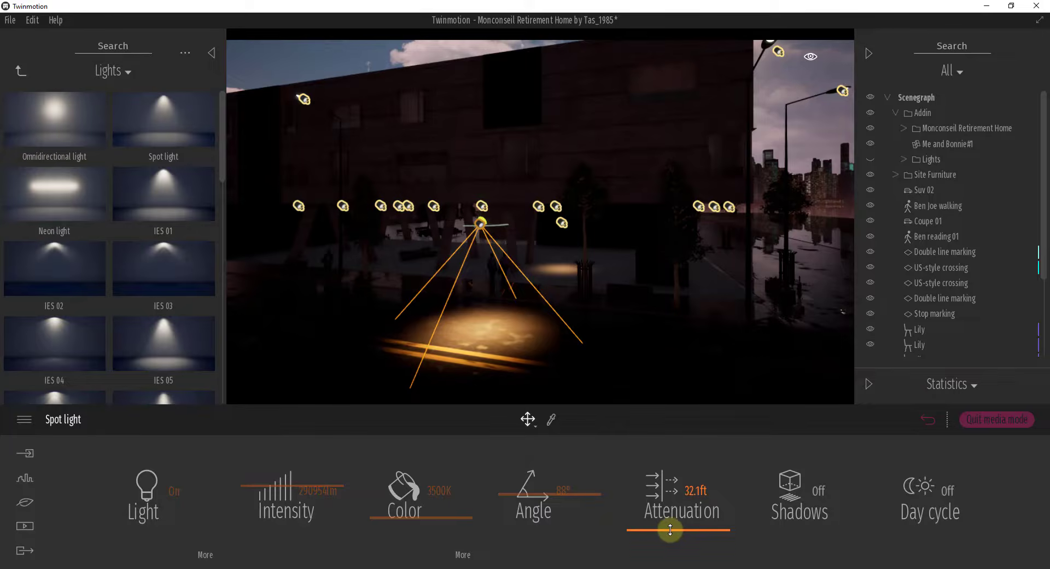
# Step: Rotate the spot light so its beam tilts along the road toward the orange coupe
pyautogui.moveTo(498, 261); pyautogui.dragTo(608, 257)
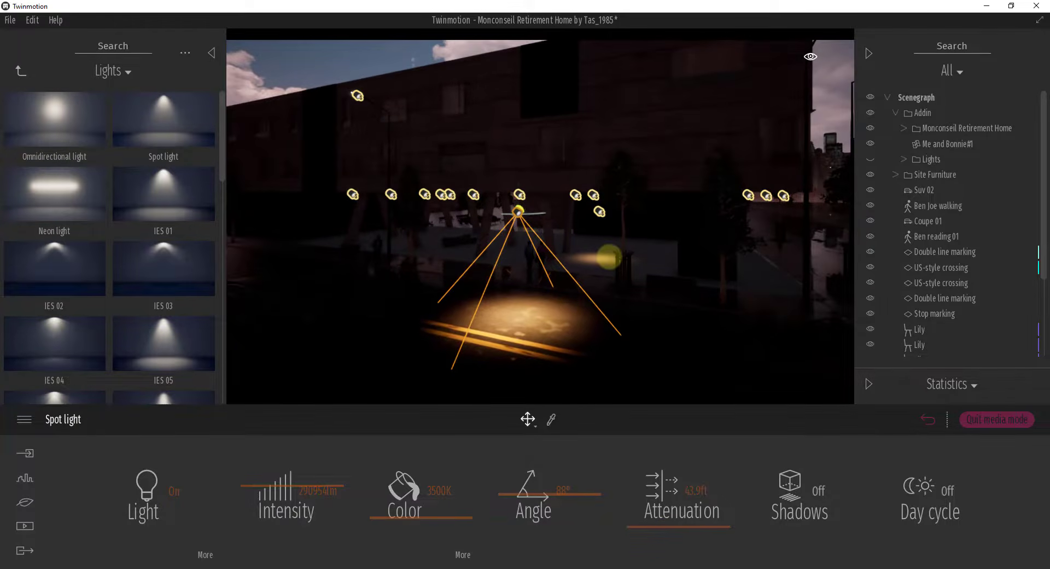
pyautogui.keyDown('shift'); pyautogui.moveTo(609, 257); pyautogui.dragTo(615, 252, button='middle'); pyautogui.keyUp('shift')
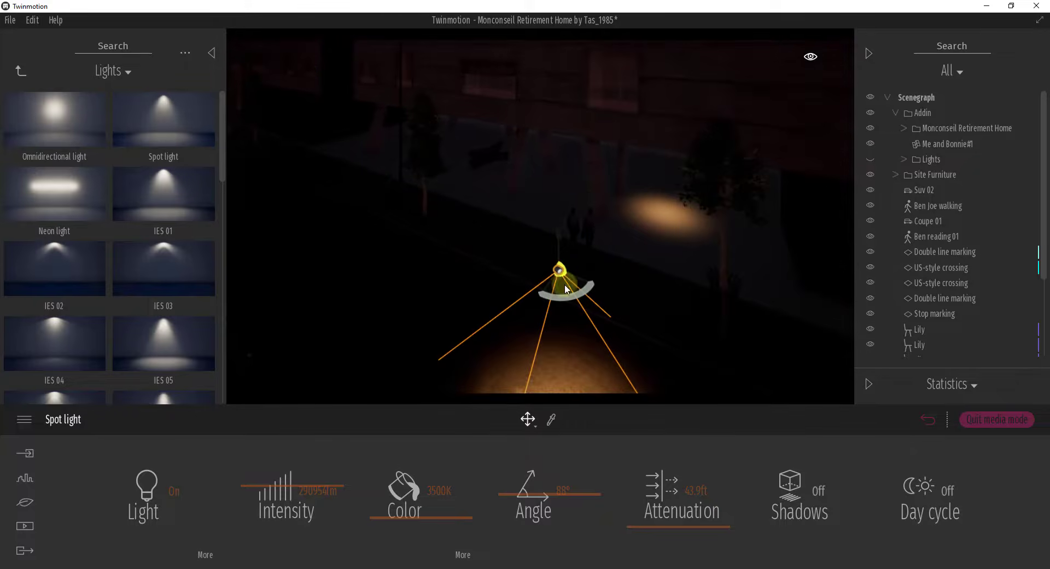
pyautogui.click(527, 418)
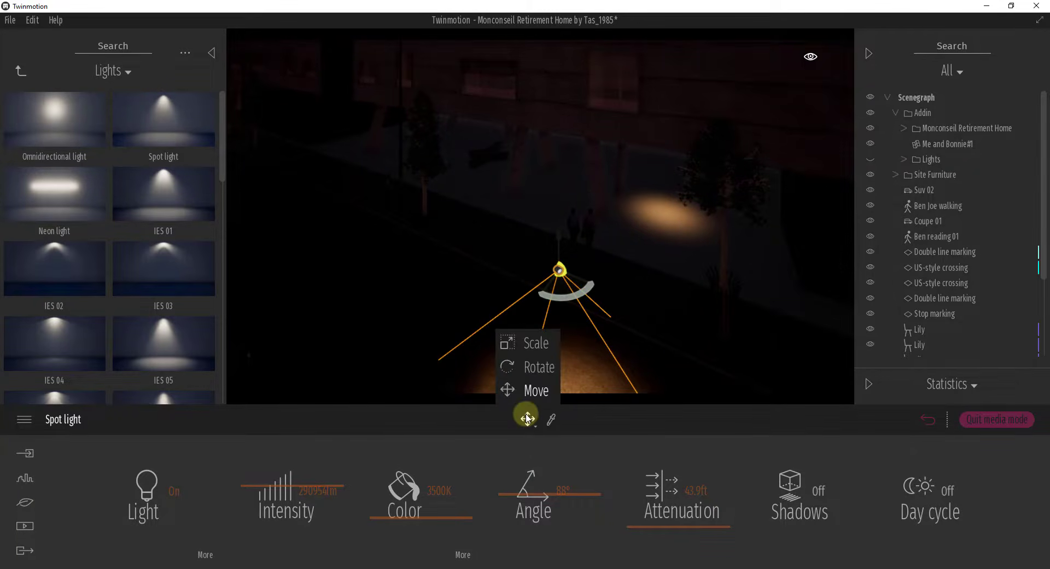
pyautogui.click(532, 366)
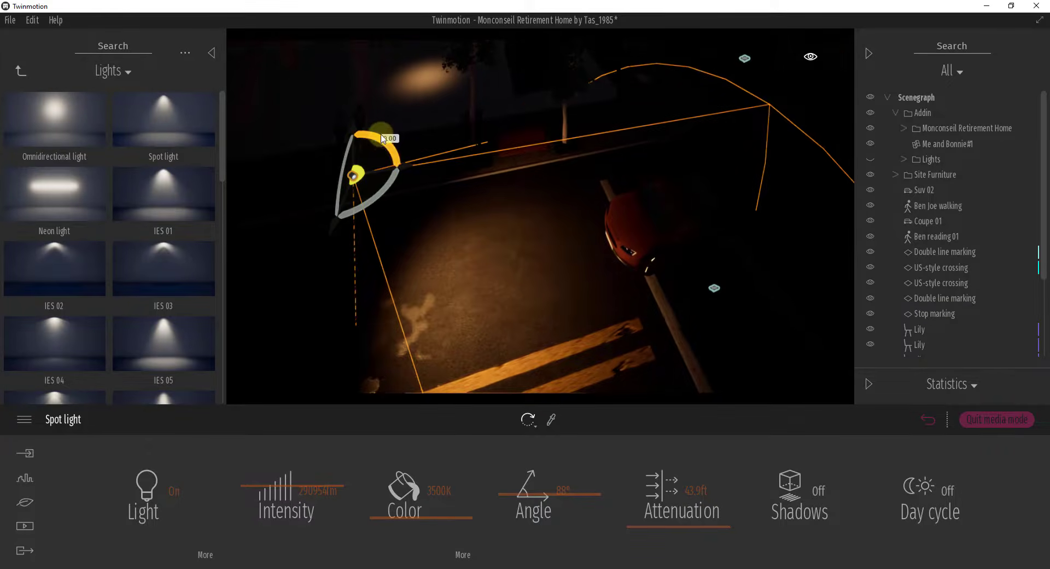
pyautogui.moveTo(383, 138); pyautogui.dragTo(403, 107)
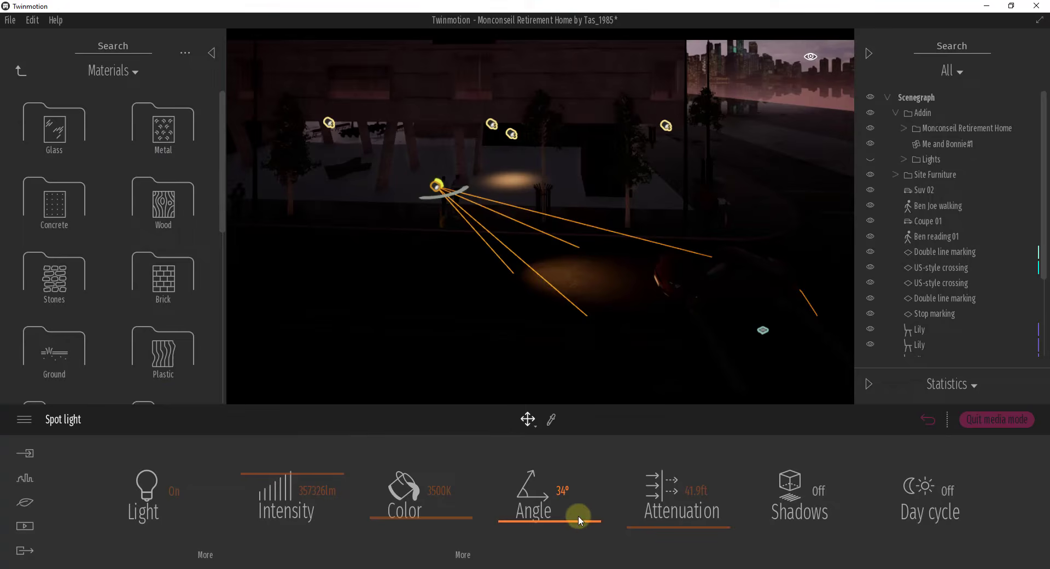
# Step: Set the spot light's angle to 97°, its attenuation to 132.5 ft and its intensity to 500000 lm
pyautogui.click(578, 511)
pyautogui.moveTo(577, 510); pyautogui.dragTo(588, 489)
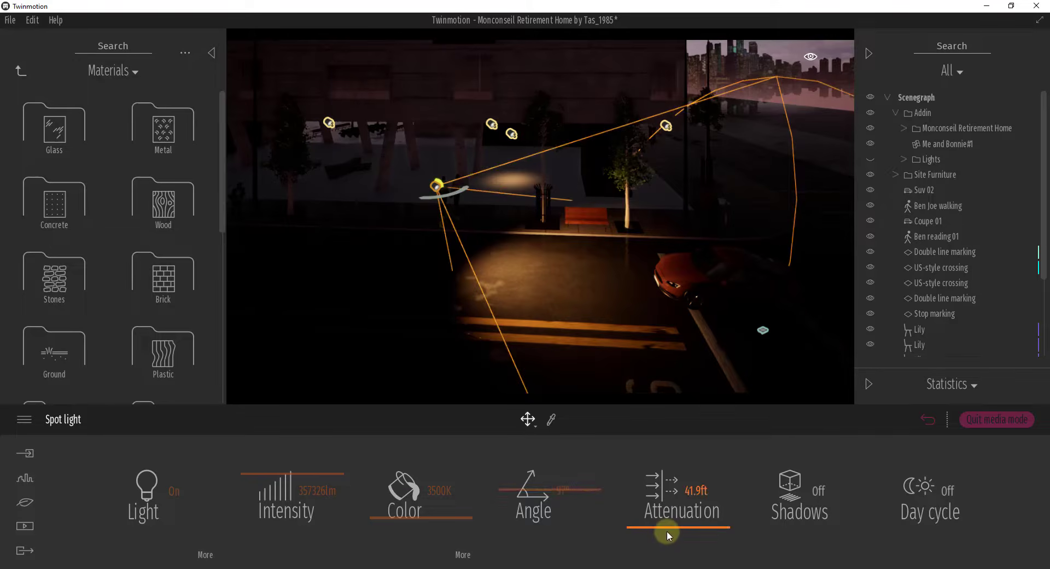
pyautogui.moveTo(667, 529); pyautogui.dragTo(672, 533)
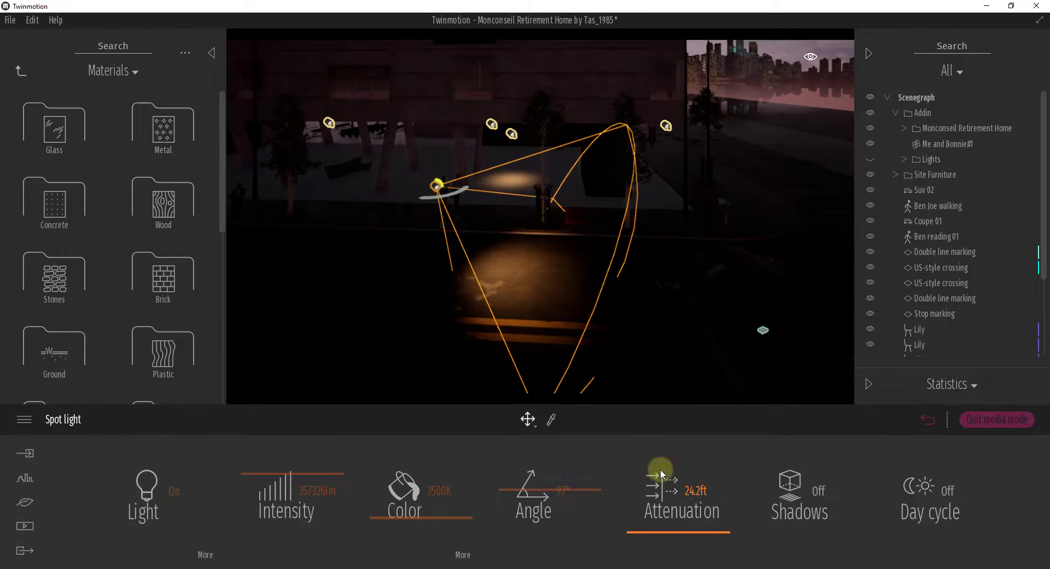
pyautogui.moveTo(692, 531); pyautogui.dragTo(698, 495)
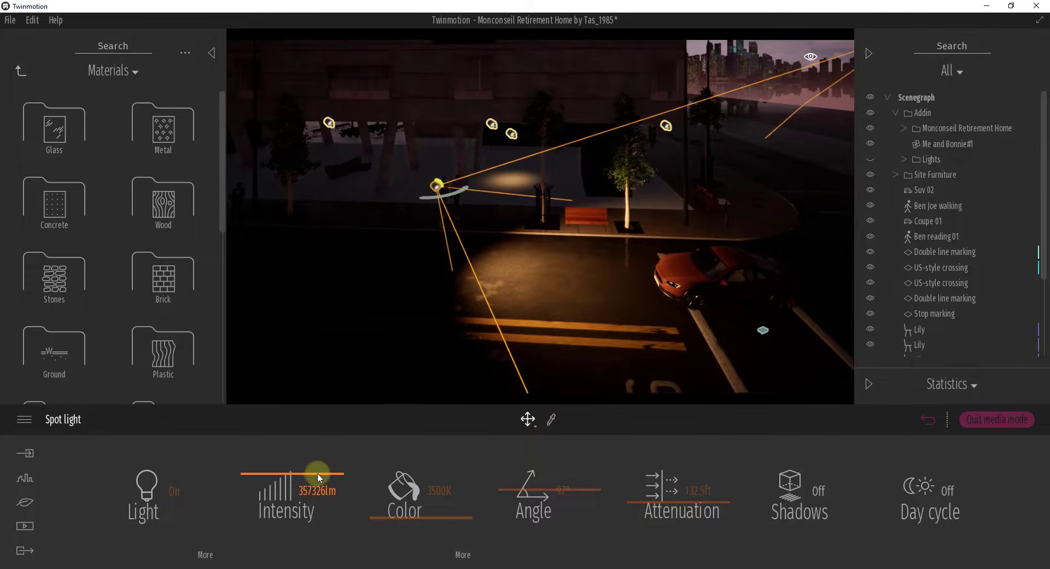
pyautogui.moveTo(317, 473); pyautogui.dragTo(318, 424)
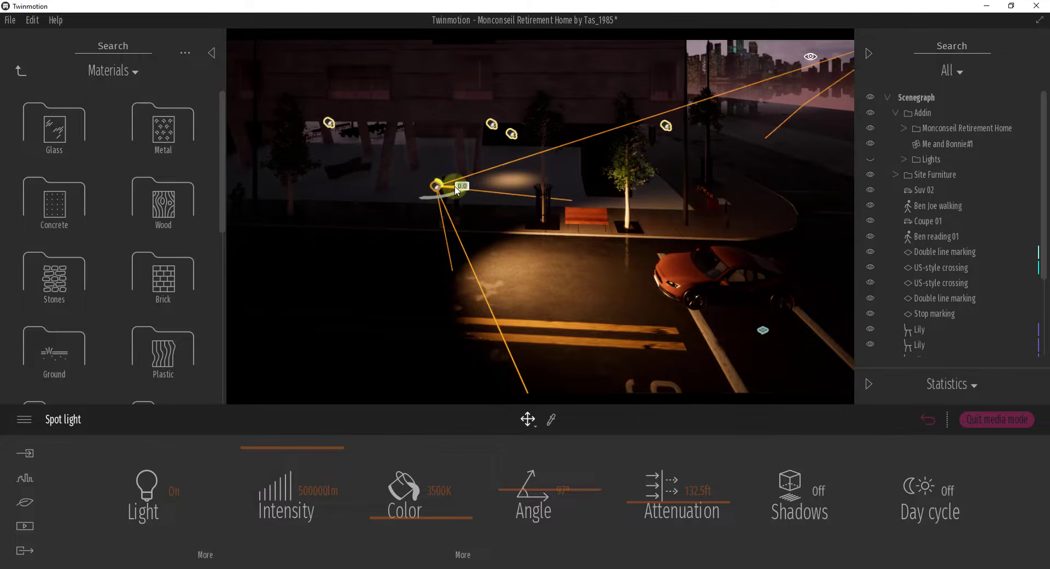
# Step: Move the spot light along the road closer to the coupe and check how far its beam reaches
pyautogui.moveTo(457, 190); pyautogui.dragTo(555, 192)
pyautogui.moveTo(682, 267); pyautogui.dragTo(681, 266, button='right')
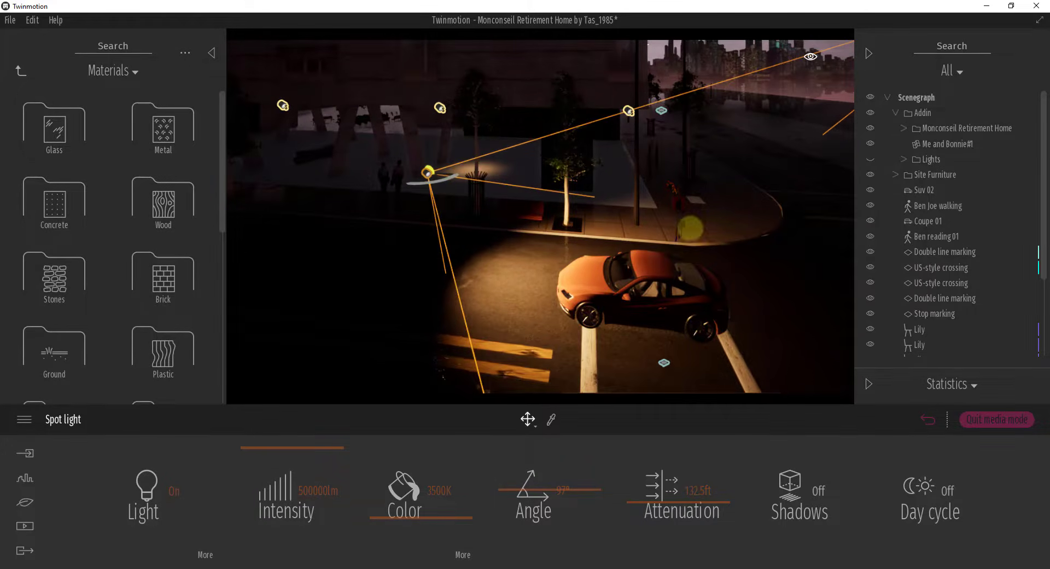
pyautogui.moveTo(690, 228); pyautogui.dragTo(586, 145, button='right')
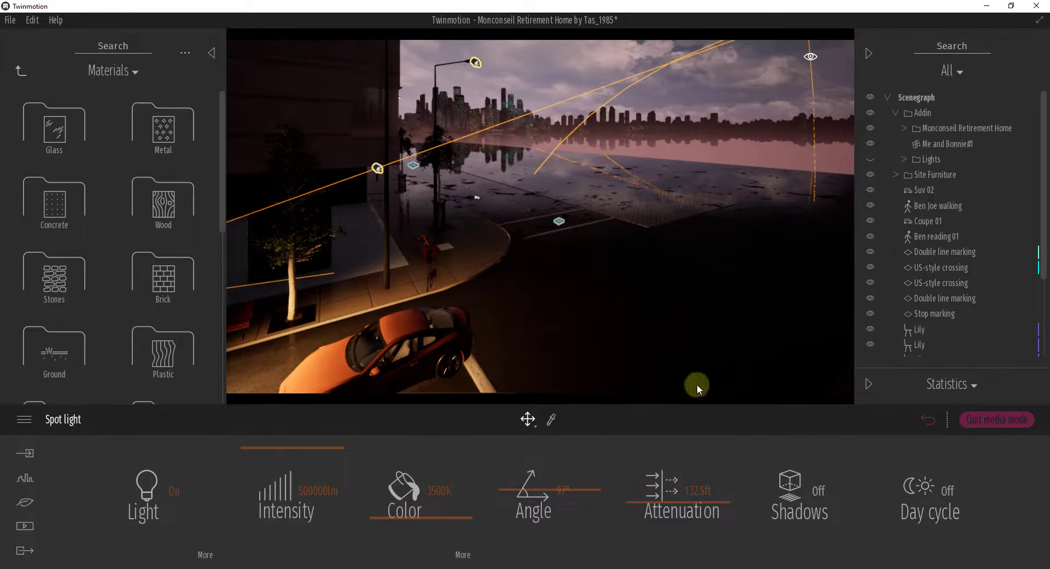
pyautogui.moveTo(651, 246); pyautogui.dragTo(658, 244, button='right')
# Step: Turn on the spot light's shadows, comparing the coupe with shadows on and off
pyautogui.click(798, 492)
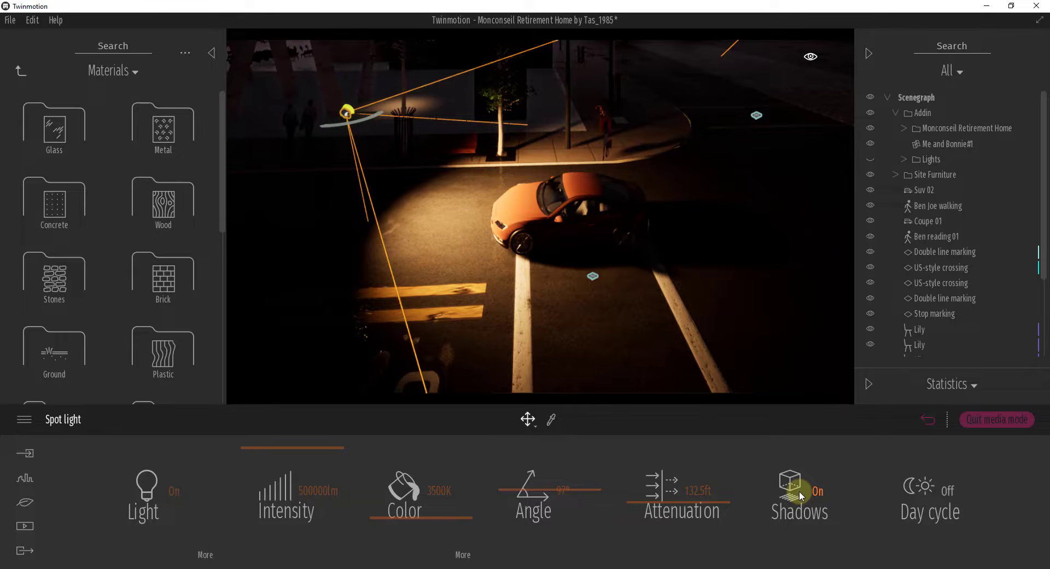
pyautogui.click(798, 494)
pyautogui.click(799, 494)
pyautogui.click(798, 494)
pyautogui.click(798, 494)
pyautogui.moveTo(681, 266); pyautogui.dragTo(673, 255, button='right')
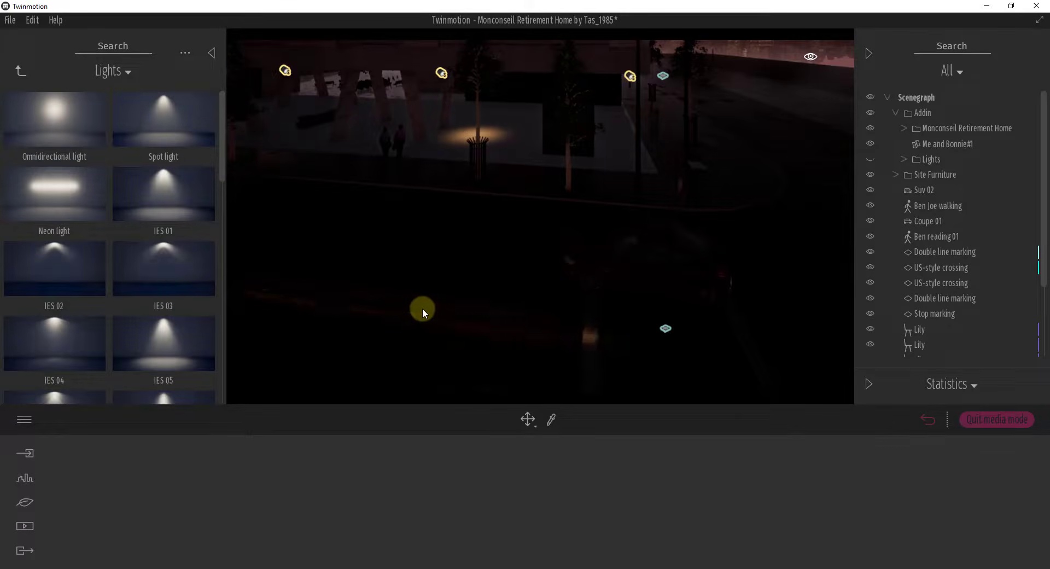
# Step: Replace the spot light with a Neon light above the road and set its intensity to 8172 lm
pyautogui.moveTo(422, 307); pyautogui.dragTo(444, 211)
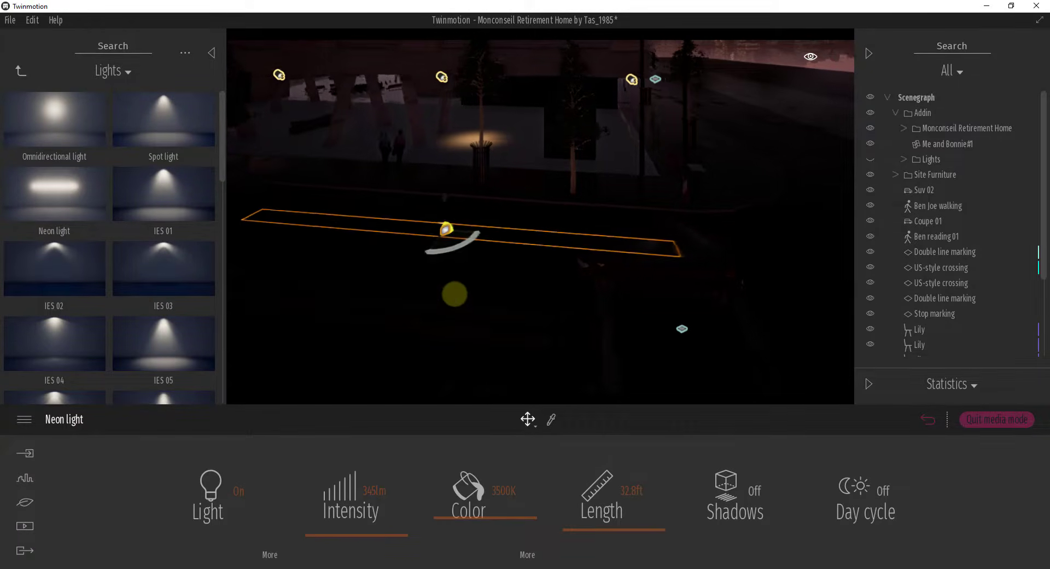
pyautogui.keyDown('shift'); pyautogui.moveTo(455, 294); pyautogui.dragTo(415, 314, button='middle'); pyautogui.keyUp('shift')
pyautogui.moveTo(332, 535); pyautogui.dragTo(339, 466)
# Step: Set the neon light's length to 116.8 ft and color to 4348K, with shadows on
pyautogui.keyDown('shift'); pyautogui.moveTo(563, 316); pyautogui.dragTo(563, 316, button='middle'); pyautogui.keyUp('shift')
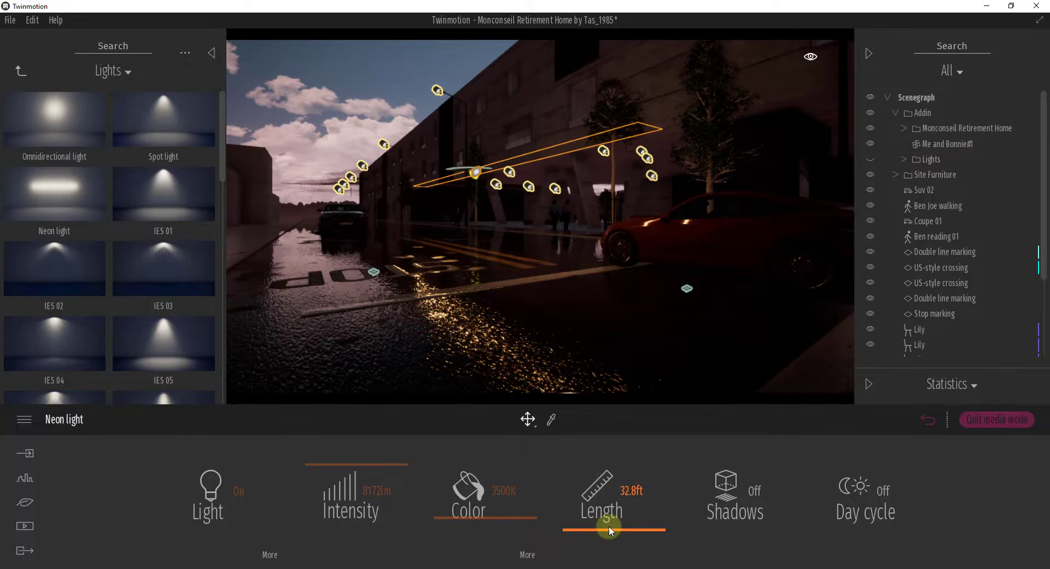
pyautogui.moveTo(608, 526); pyautogui.dragTo(627, 503)
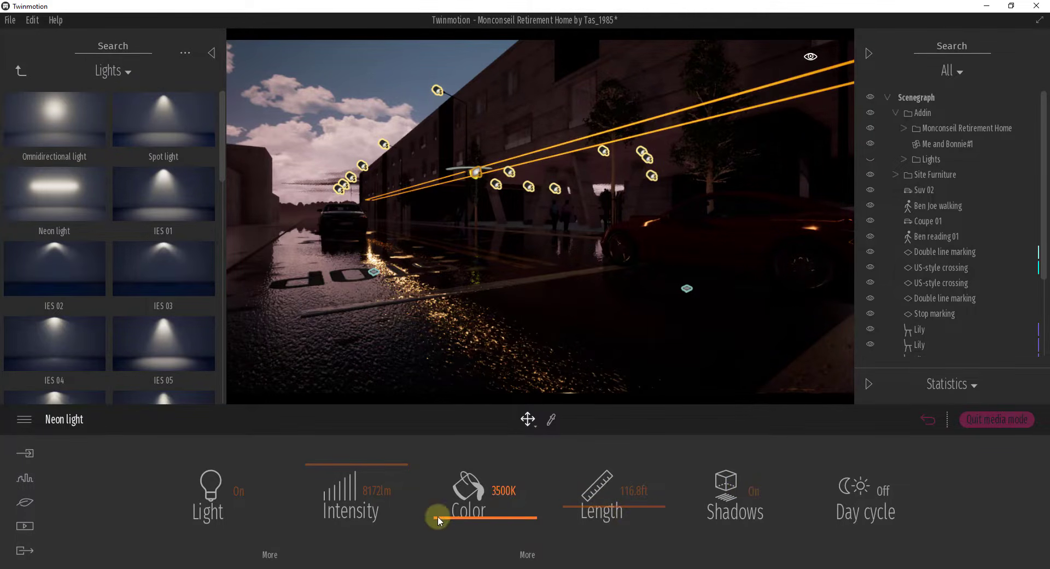
pyautogui.moveTo(458, 521); pyautogui.dragTo(466, 512)
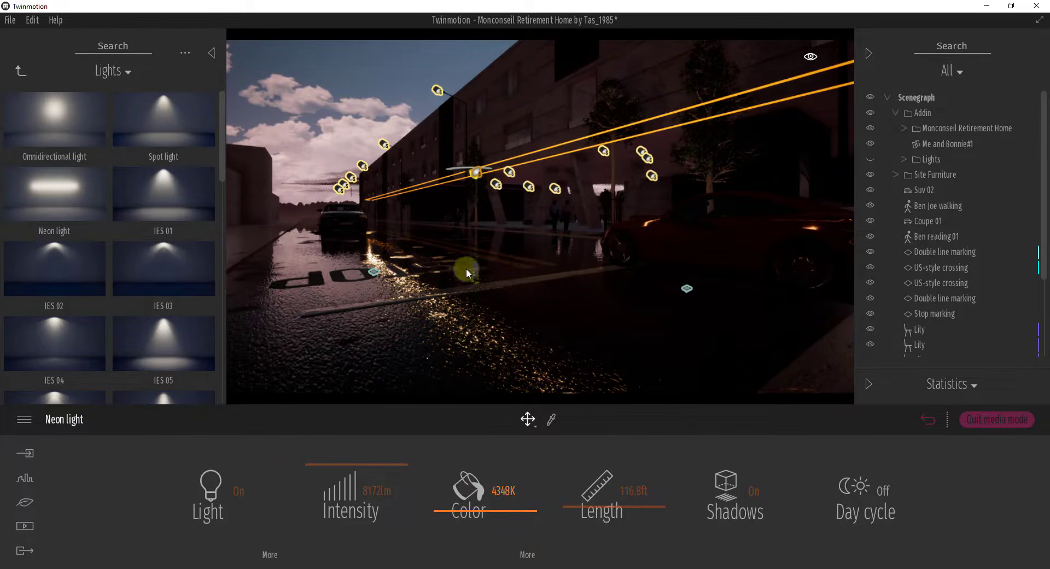
# Step: Show the Lights folder in the Scenegraph, comparing the street scene with that folder shown and hidden
pyautogui.press('e')
pyautogui.moveTo(472, 274)
pyautogui.mouseDown(button='right')
pyautogui.moveTo(460, 275)
pyautogui.moveTo(470, 275)
pyautogui.mouseUp(button='right')
pyautogui.press('w')
pyautogui.press('a')
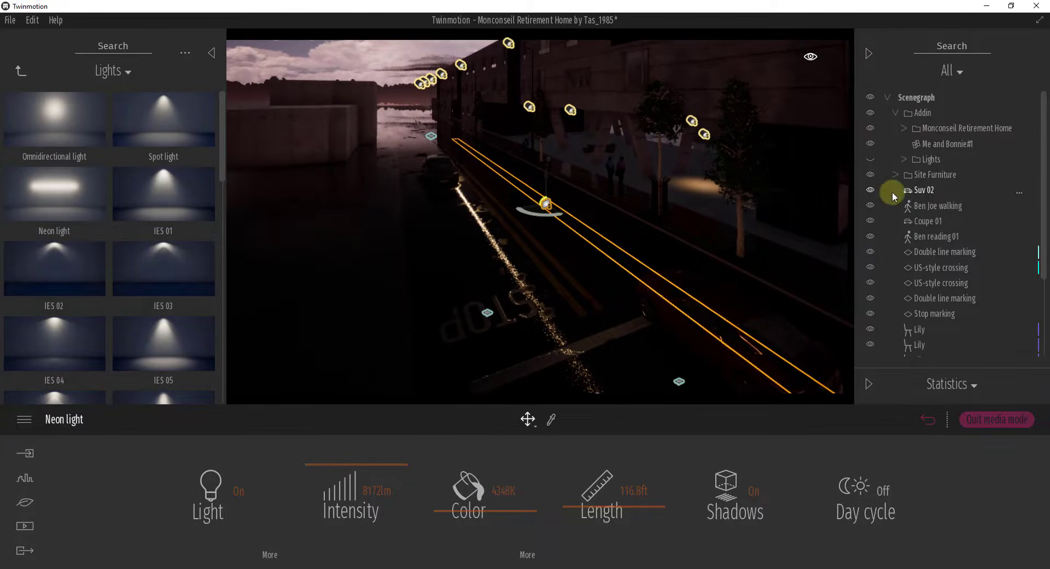
pyautogui.click(869, 158)
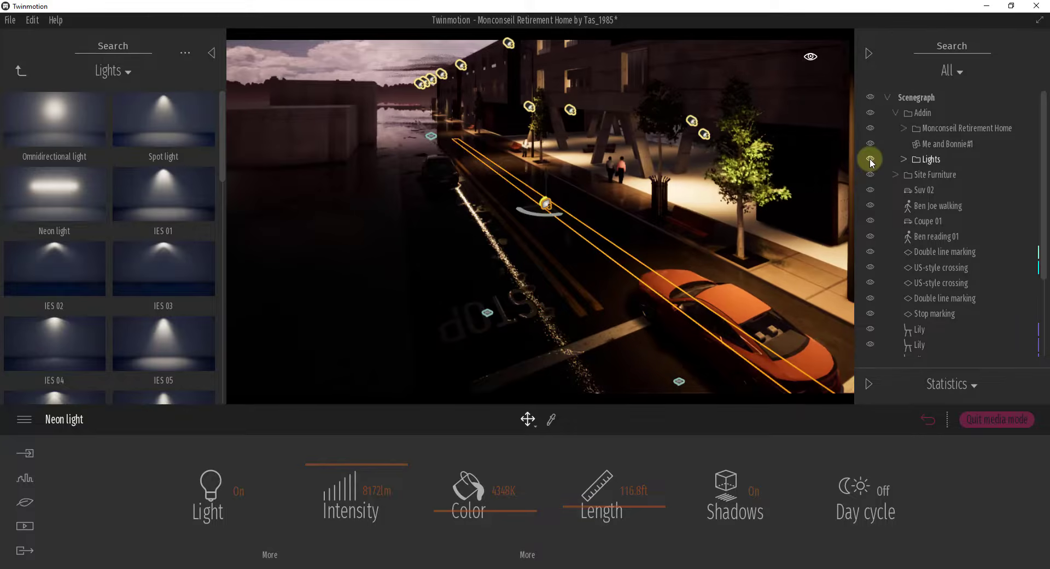
pyautogui.click(869, 158)
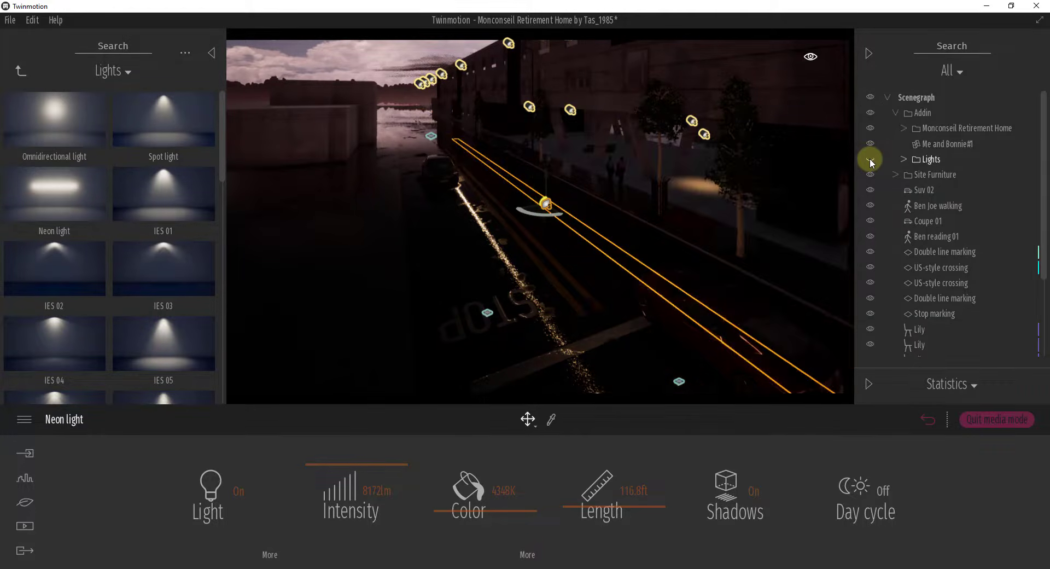
pyautogui.click(870, 158)
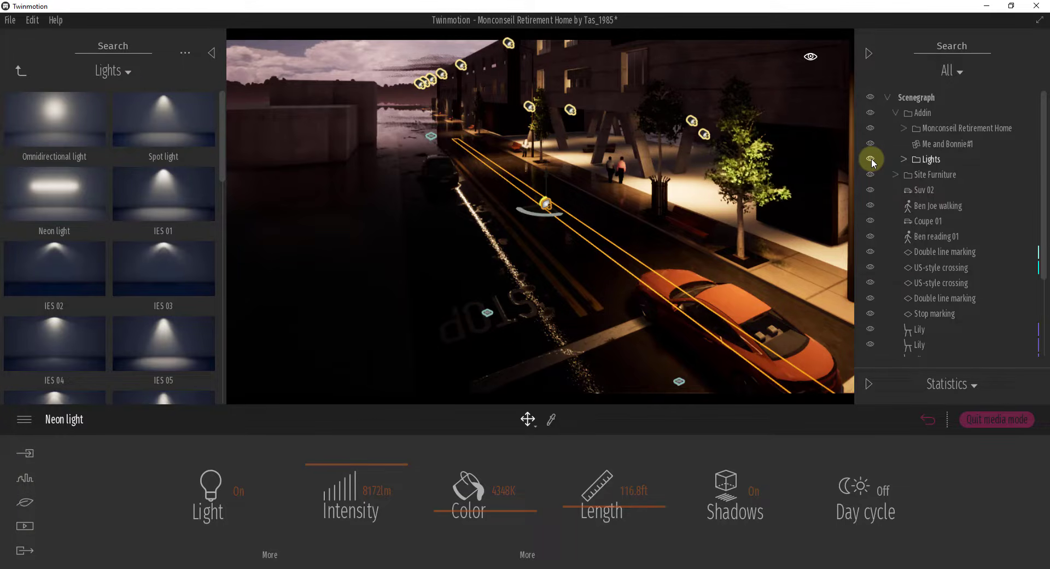
# Step: Examine the neon light's reflections on the coupe and the wet road from several viewpoints
pyautogui.keyDown('shift'); pyautogui.moveTo(684, 228); pyautogui.dragTo(684, 228, button='middle'); pyautogui.keyUp('shift')
pyautogui.press('w')
pyautogui.moveTo(684, 227); pyautogui.dragTo(686, 228, button='right')
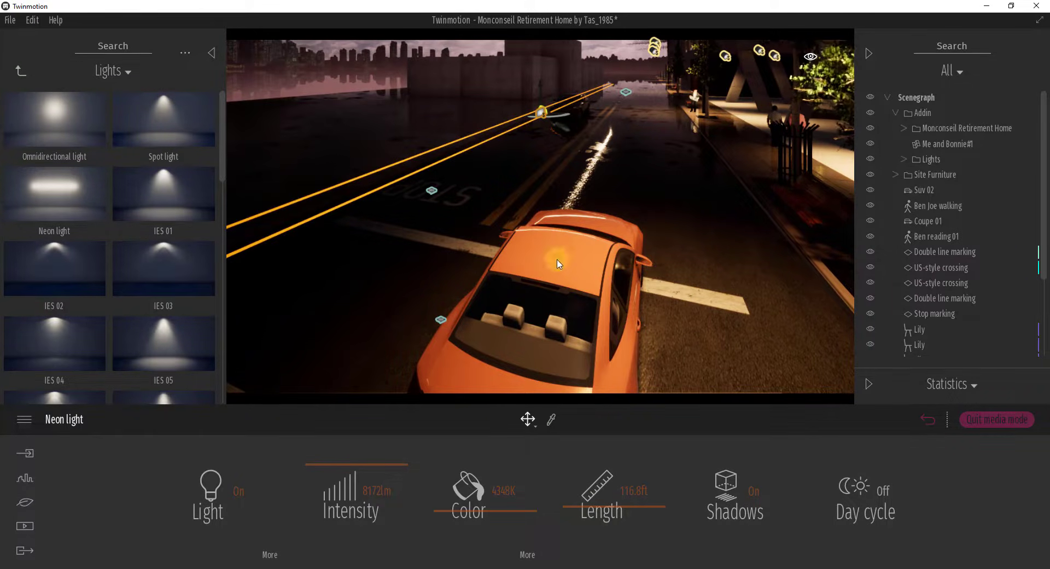
pyautogui.moveTo(567, 223); pyautogui.dragTo(577, 252, button='right')
pyautogui.press('a')
pyautogui.moveTo(577, 252); pyautogui.dragTo(578, 251, button='right')
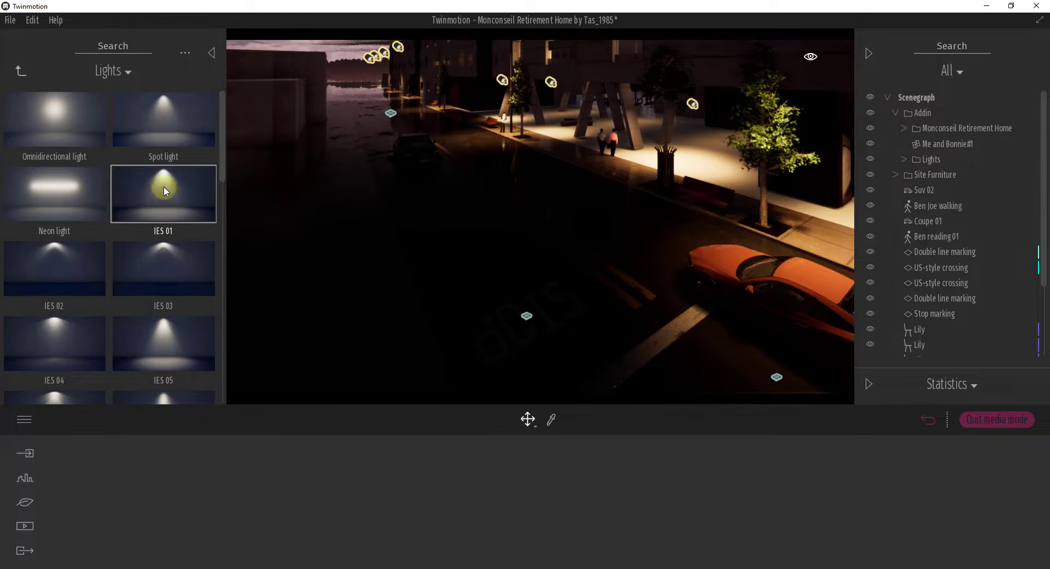
# Step: Replace the neon light with an IES 01 light above the road and increase its attenuation
pyautogui.moveTo(163, 186); pyautogui.dragTo(561, 157)
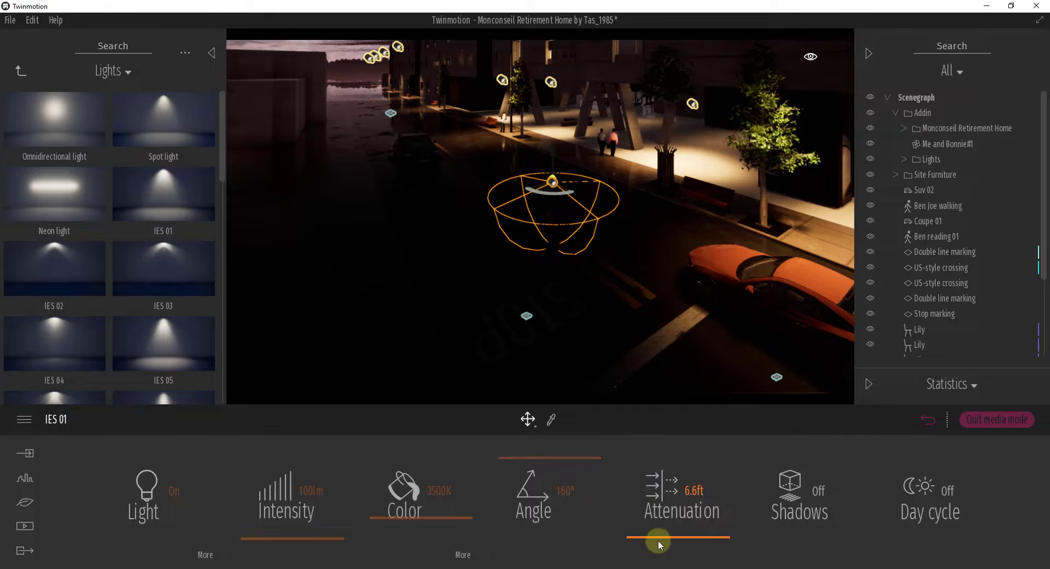
pyautogui.moveTo(658, 541)
pyautogui.mouseDown()
pyautogui.moveTo(663, 525)
pyautogui.moveTo(665, 533)
pyautogui.mouseUp()
pyautogui.moveTo(665, 533); pyautogui.dragTo(665, 525)
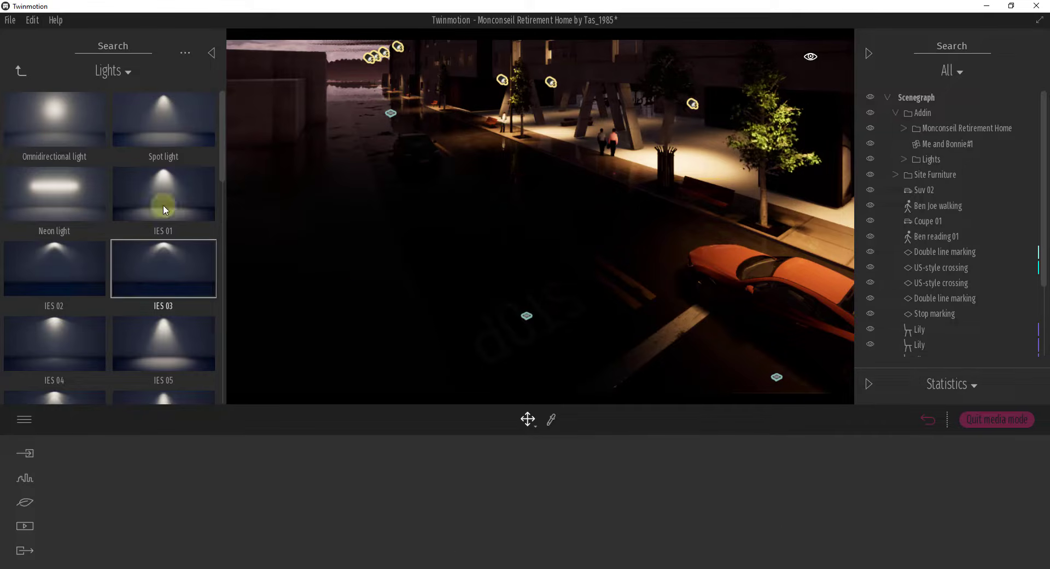
# Step: Browse the IES light presets in the Lights library
pyautogui.scroll(-5, 164, 272)
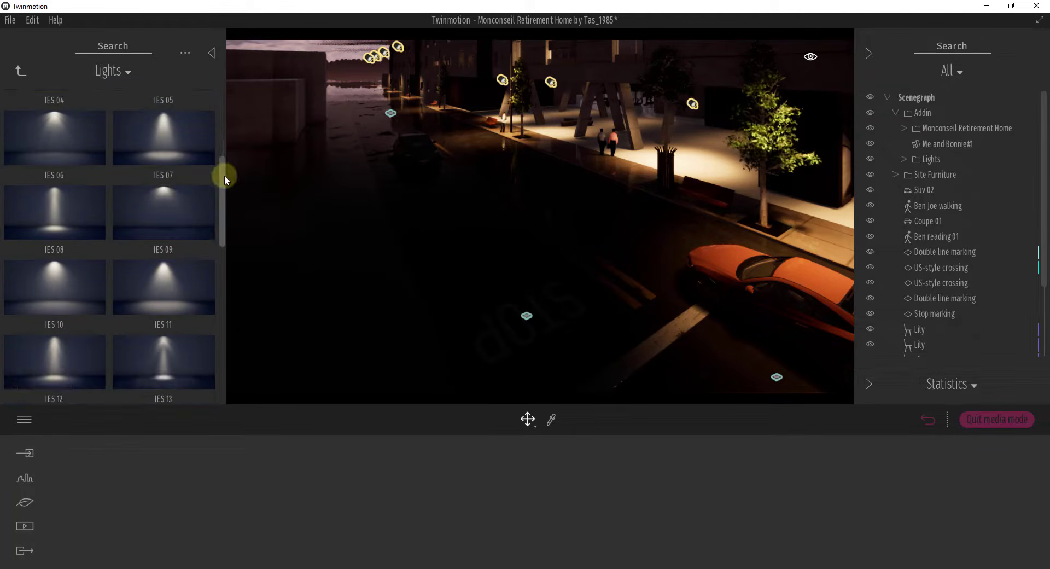
pyautogui.moveTo(223, 173); pyautogui.dragTo(217, 107)
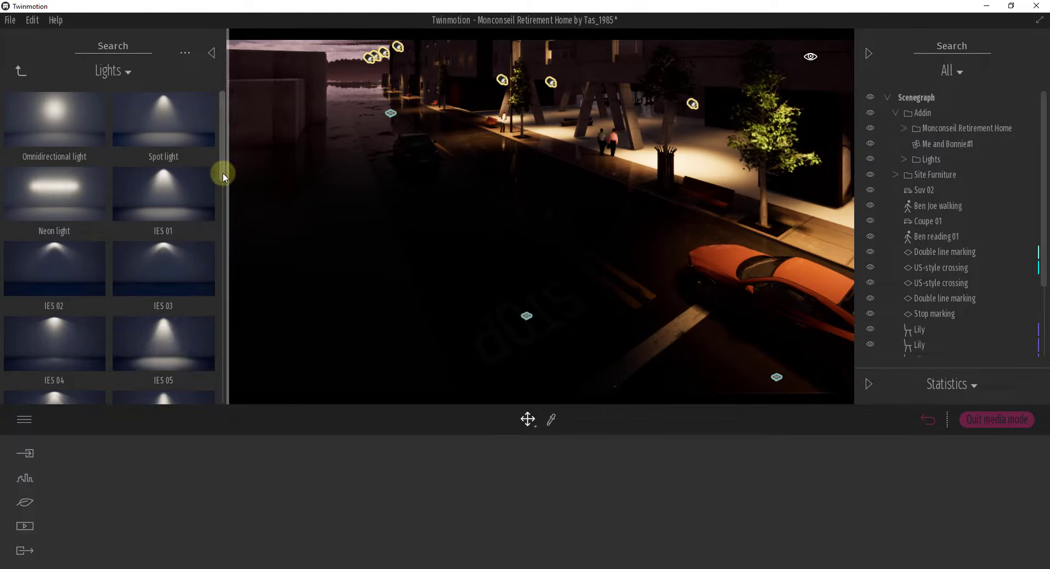
pyautogui.moveTo(222, 172); pyautogui.dragTo(223, 127)
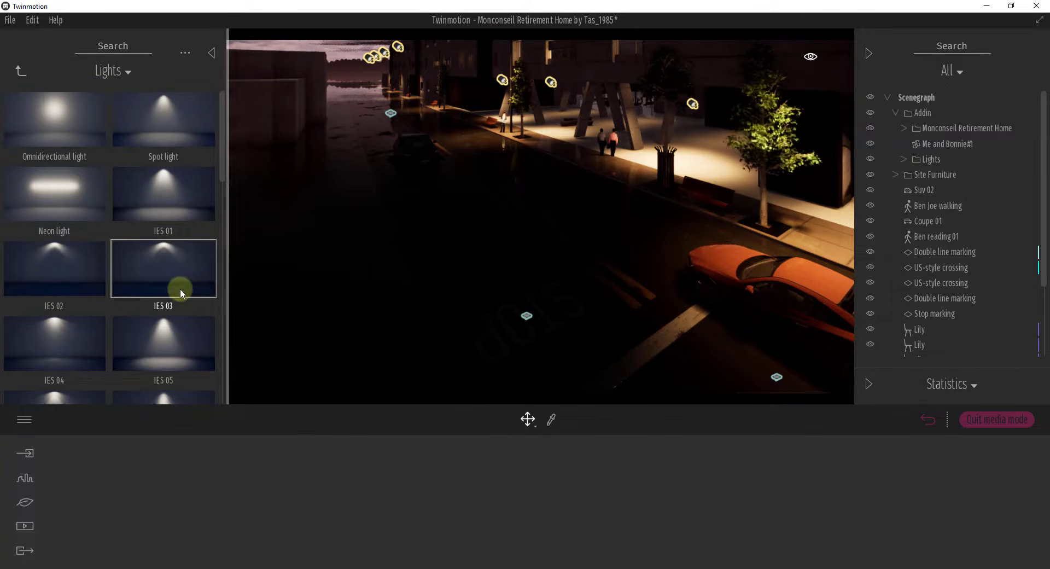
pyautogui.moveTo(181, 292); pyautogui.dragTo(363, 300)
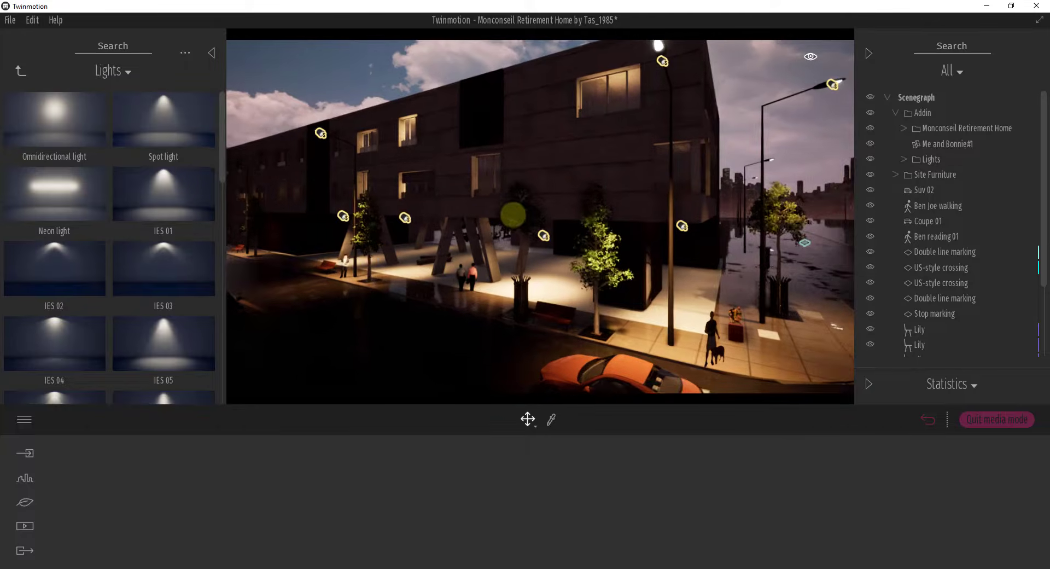
# Step: Open the Materials library and browse its categories down to Neons, Water, Translucent and Modelling
pyautogui.moveTo(513, 215); pyautogui.dragTo(513, 214, button='right')
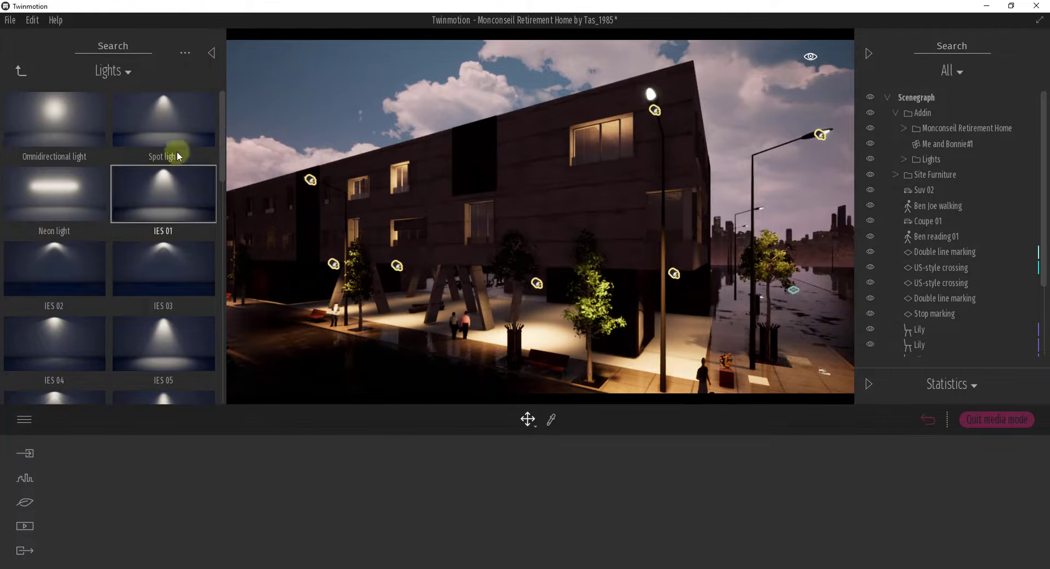
pyautogui.click(20, 74)
pyautogui.click(59, 137)
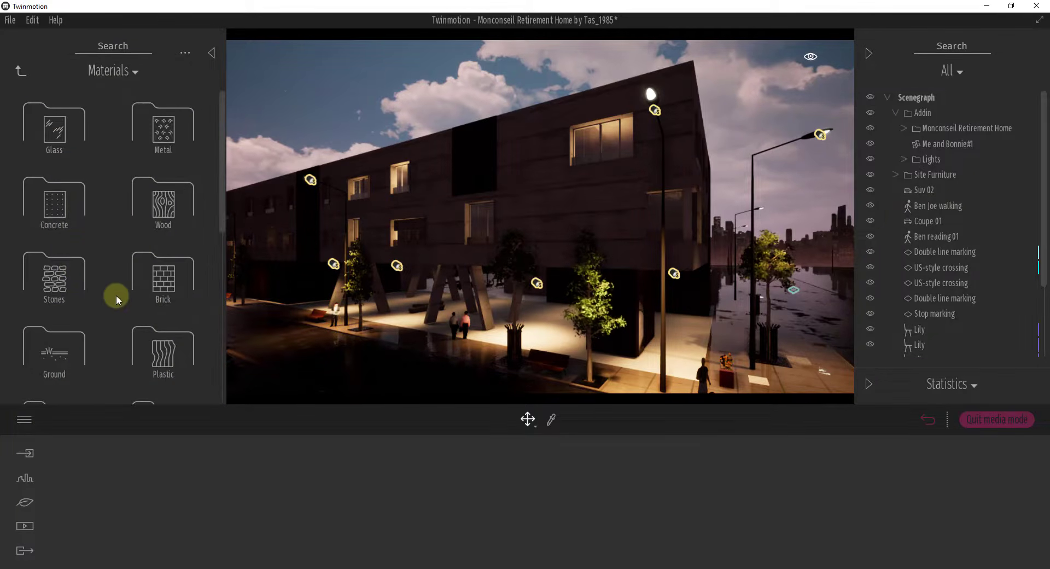
pyautogui.scroll(-5, 117, 295)
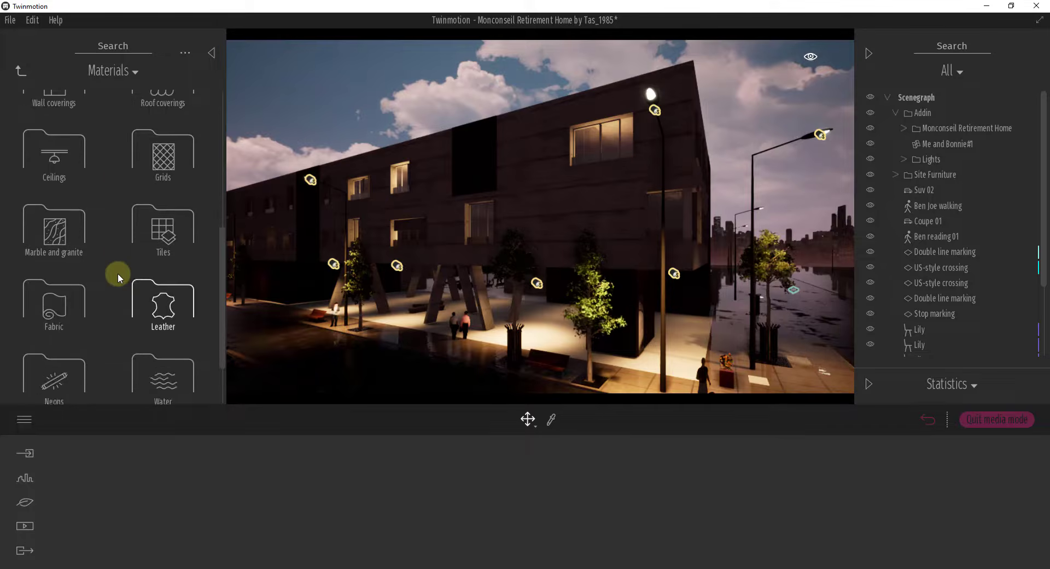
pyautogui.scroll(-1, 117, 273)
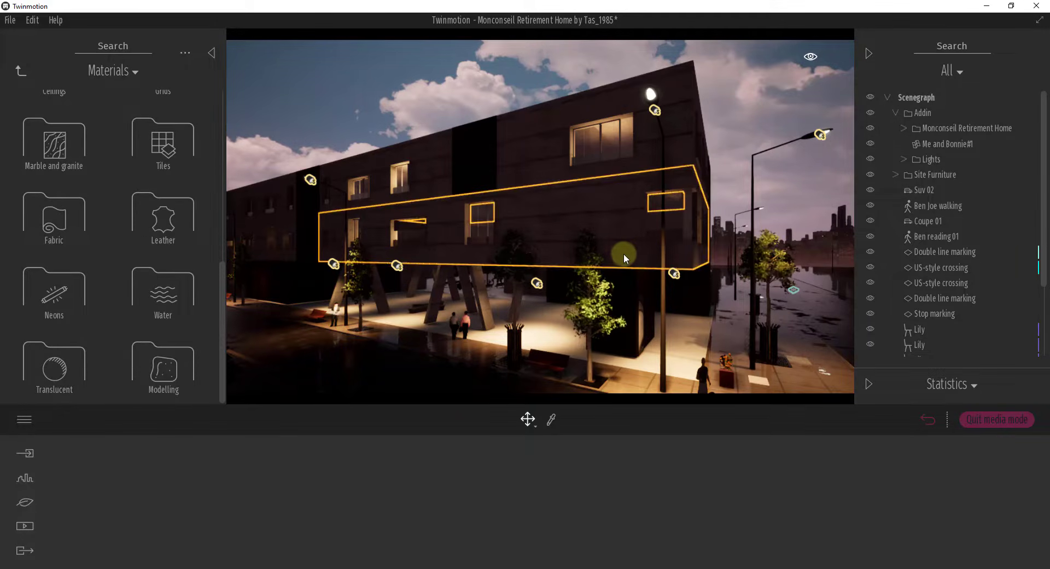
# Step: Sample the facade's Concrete slabs 02 material and set its glow to 100%
pyautogui.moveTo(623, 253); pyautogui.dragTo(623, 256, button='right')
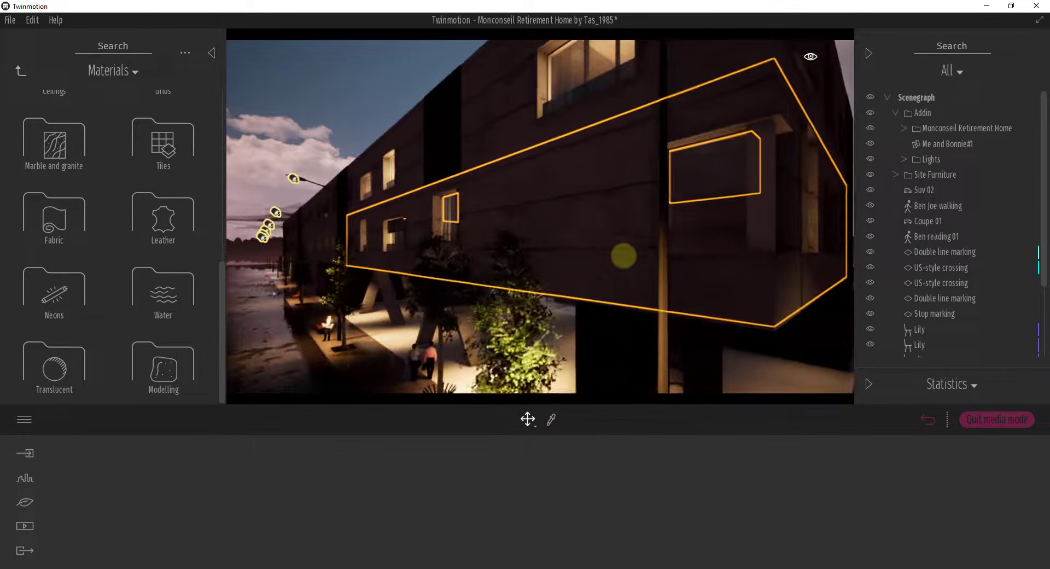
pyautogui.click(551, 420)
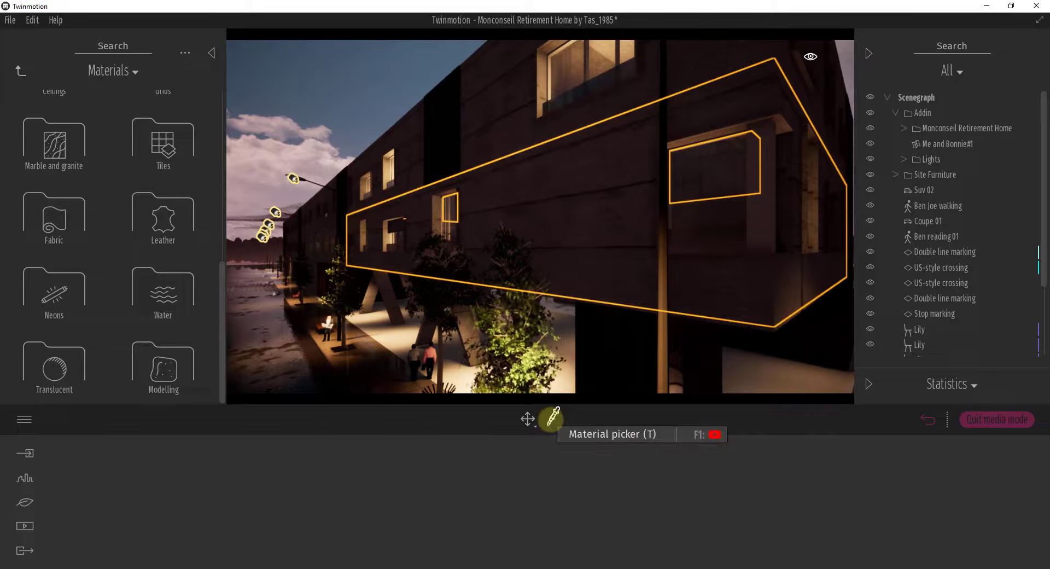
pyautogui.click(590, 198)
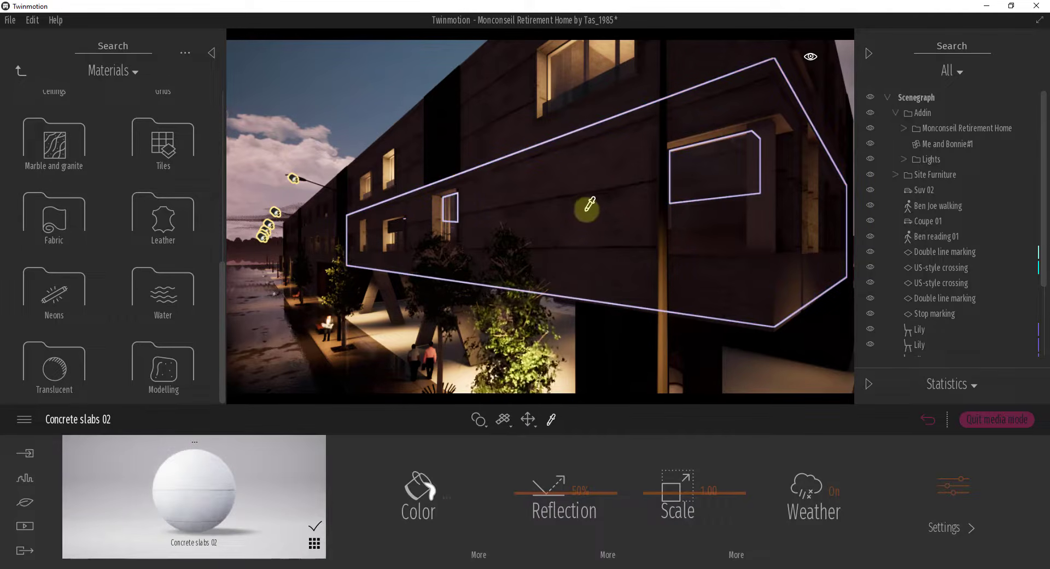
pyautogui.scroll(4, 593, 204)
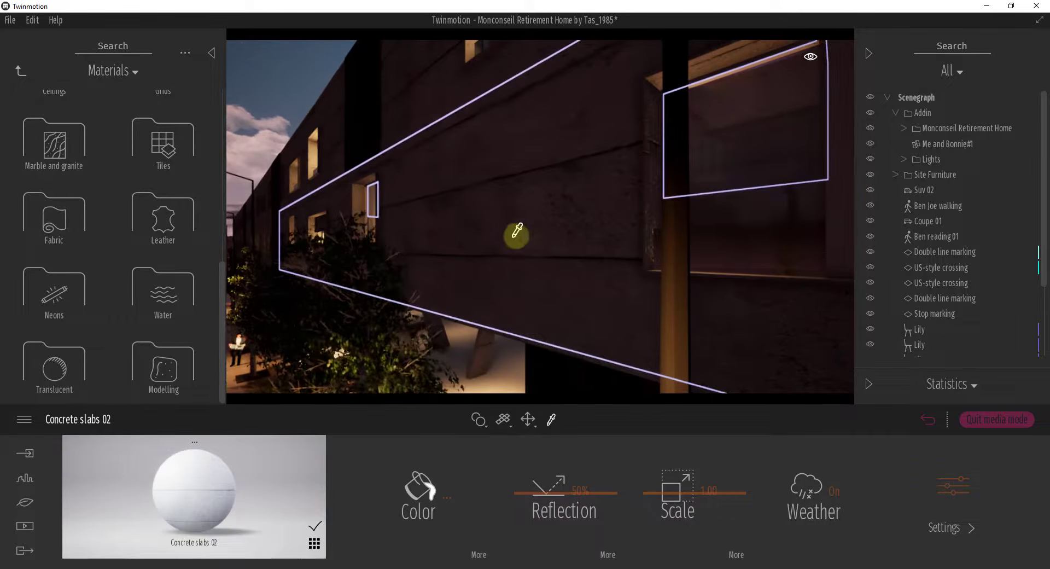
pyautogui.click(950, 486)
pyautogui.moveTo(691, 542); pyautogui.dragTo(711, 451)
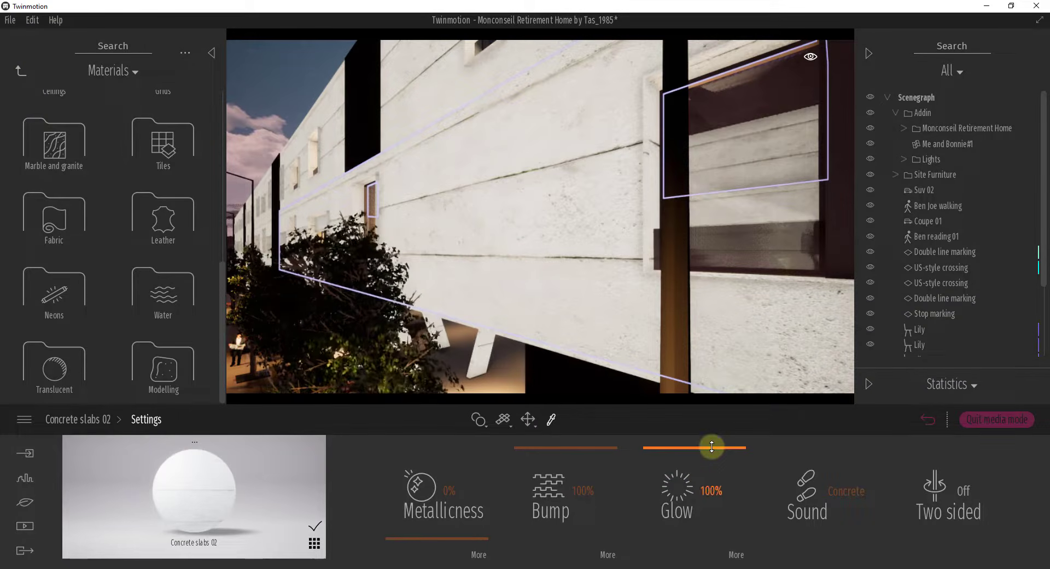
# Step: Examine the glowing building from farther away and set the Concrete slabs 02 glow to 0%
pyautogui.scroll(-6, 567, 265)
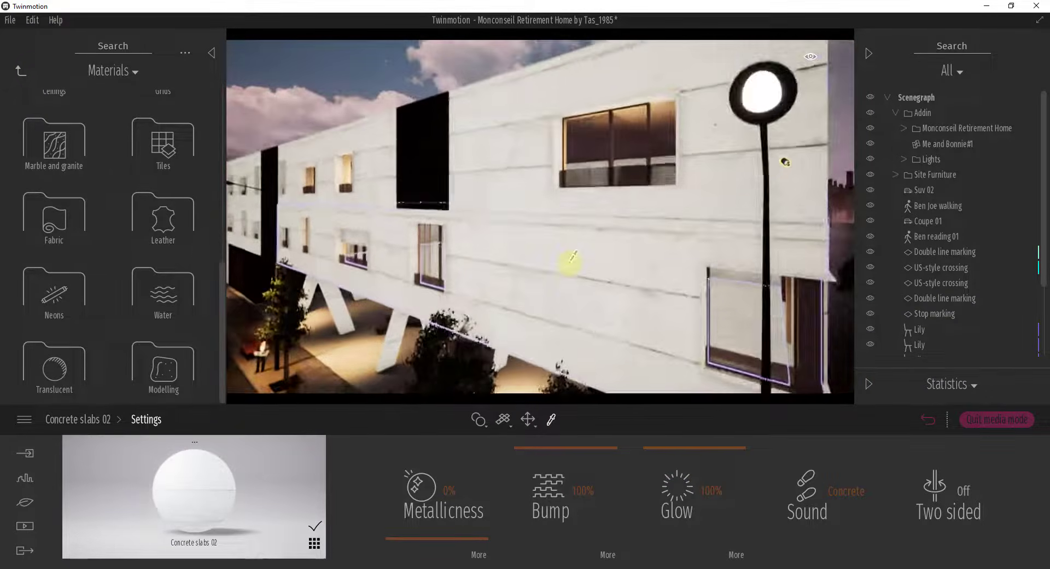
pyautogui.scroll(-6, 573, 256)
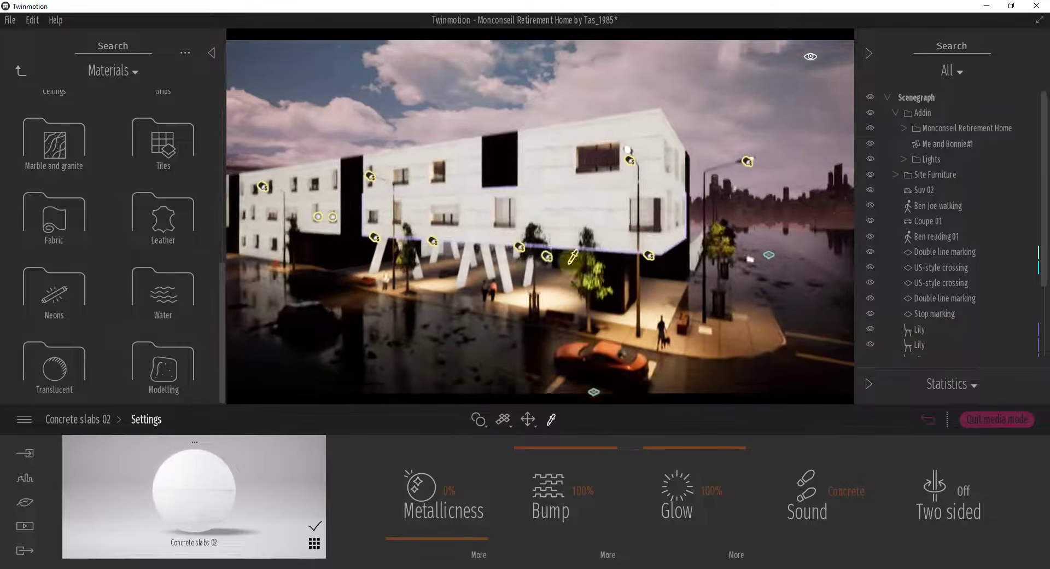
pyautogui.moveTo(569, 261); pyautogui.dragTo(566, 254, button='right')
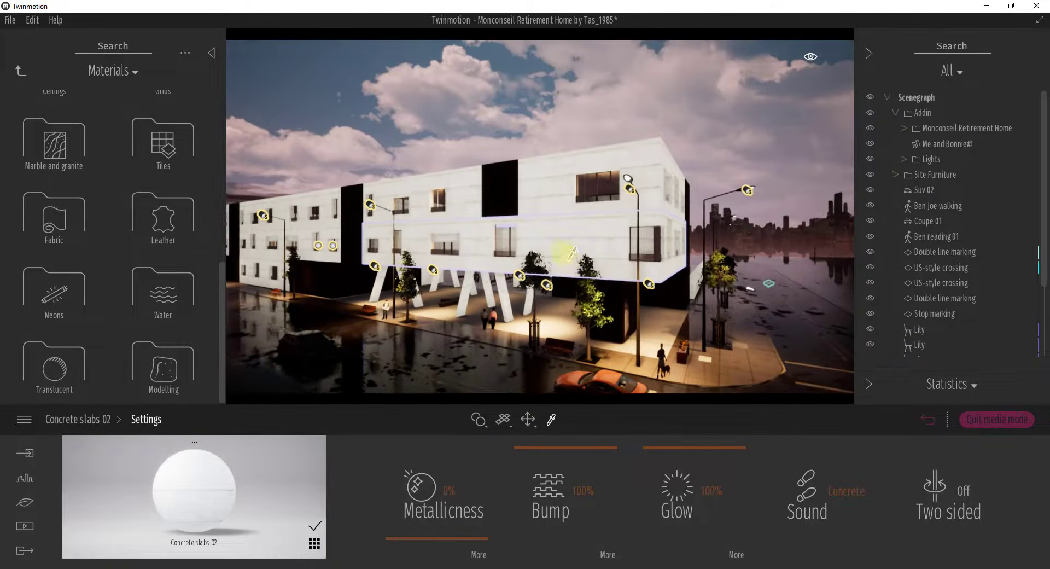
pyautogui.click(698, 449)
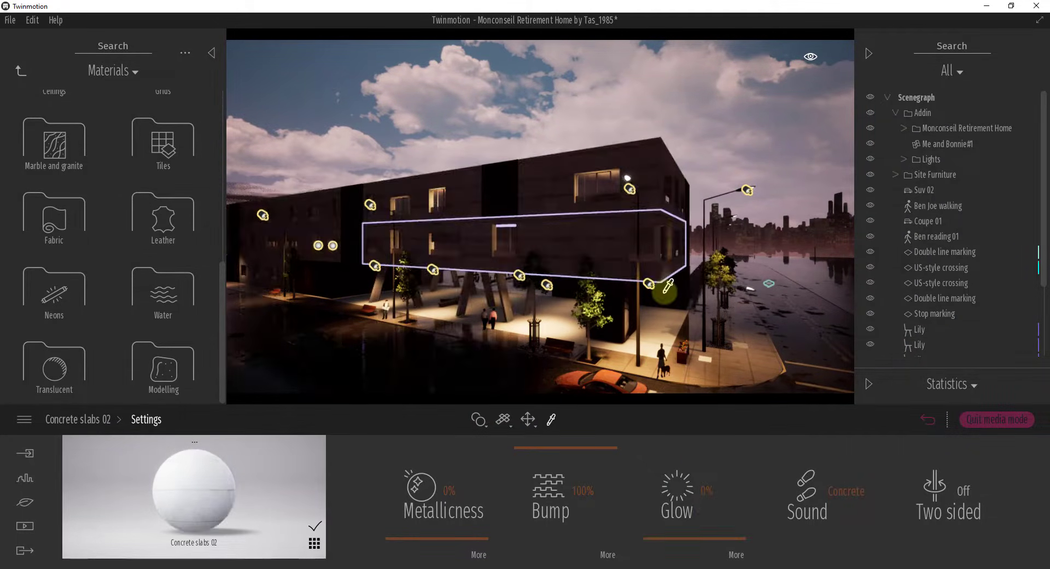
# Step: Sample the street lamp bulb's Neon 01 material, inspect the lamp up close and set its glow to 43%
pyautogui.moveTo(665, 291); pyautogui.dragTo(665, 291, button='right')
pyautogui.click(543, 234)
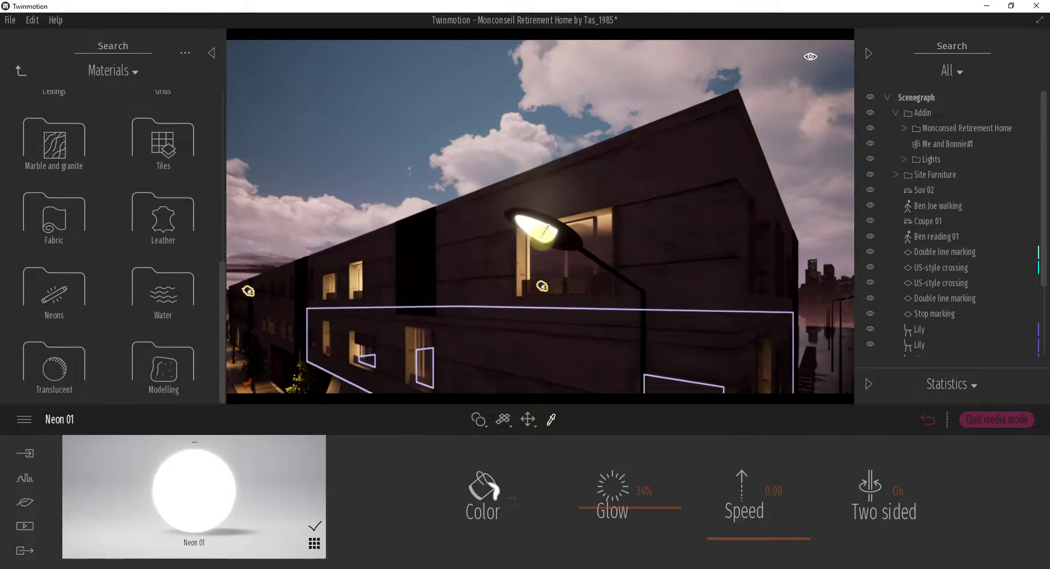
pyautogui.press('s')
pyautogui.moveTo(541, 237); pyautogui.dragTo(540, 238, button='right')
pyautogui.press('w')
pyautogui.press('w')
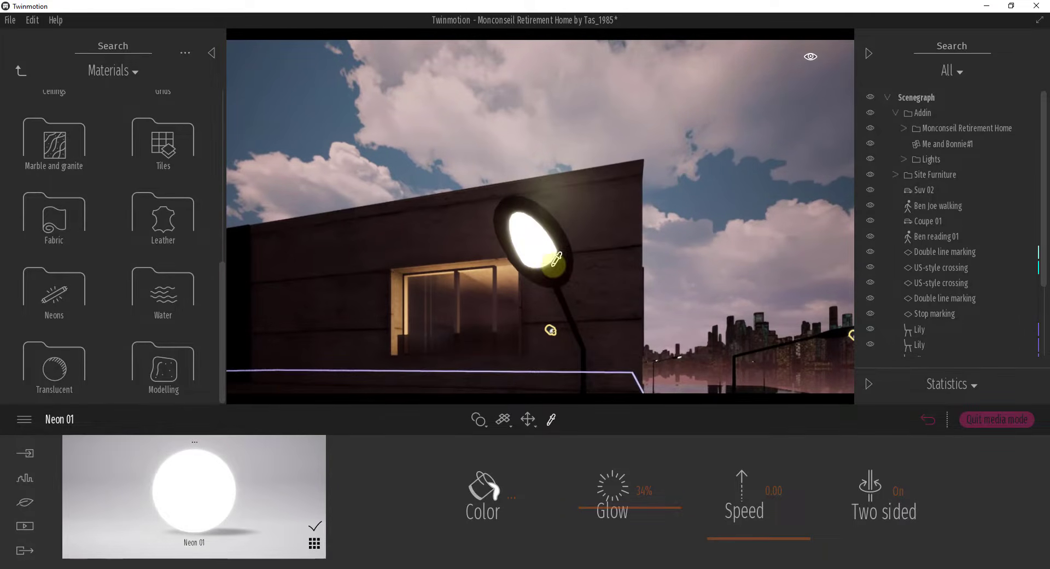
pyautogui.press('s')
pyautogui.moveTo(552, 264); pyautogui.dragTo(553, 265, button='right')
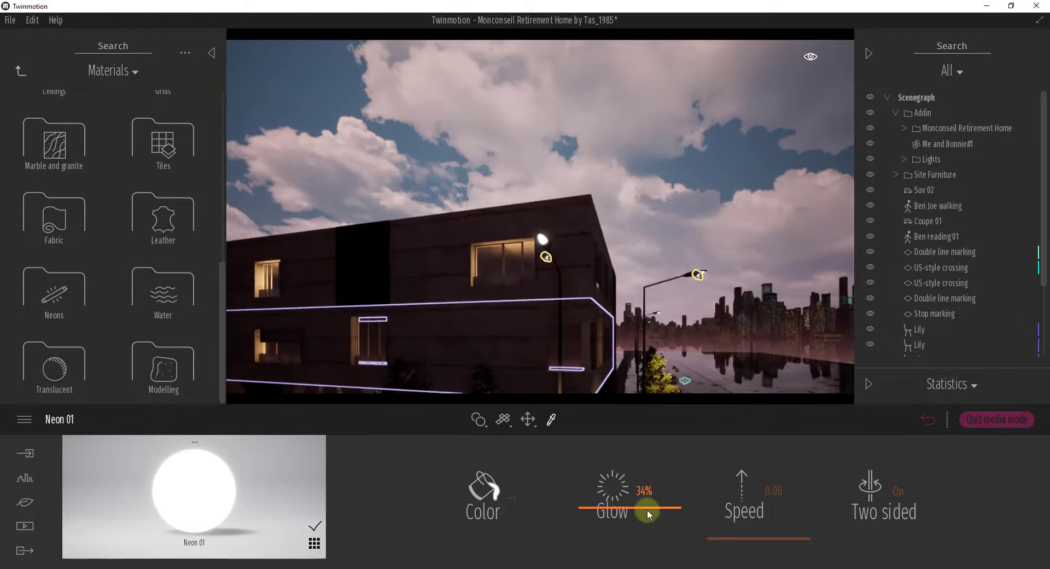
pyautogui.moveTo(647, 514)
pyautogui.mouseDown()
pyautogui.moveTo(655, 476)
pyautogui.moveTo(655, 503)
pyautogui.mouseUp()
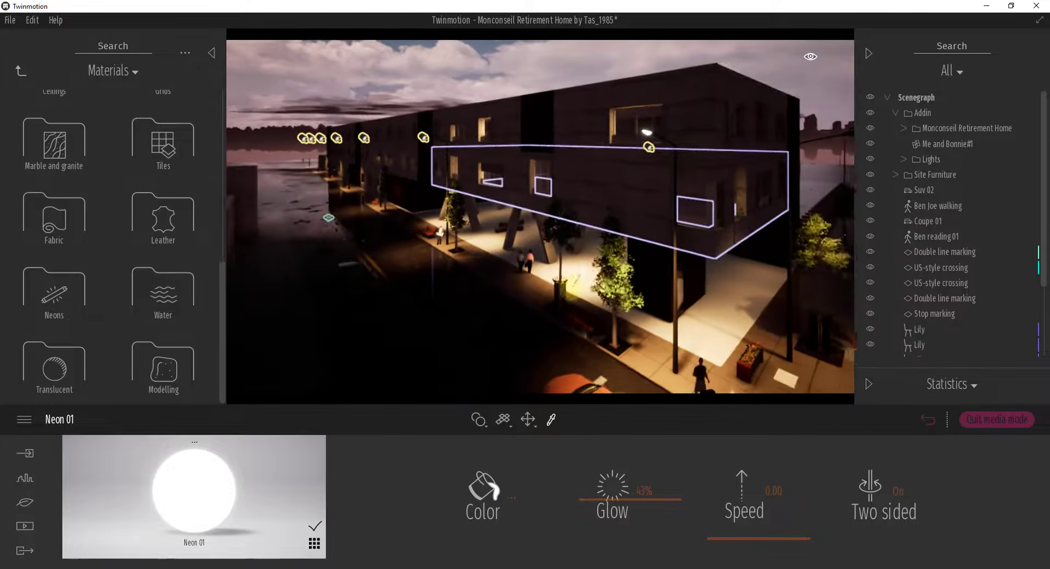
# Step: Sample the paving's Pavement tiles 3 material and try its glow setting, leaving it at 0%
pyautogui.click(520, 285)
pyautogui.click(956, 536)
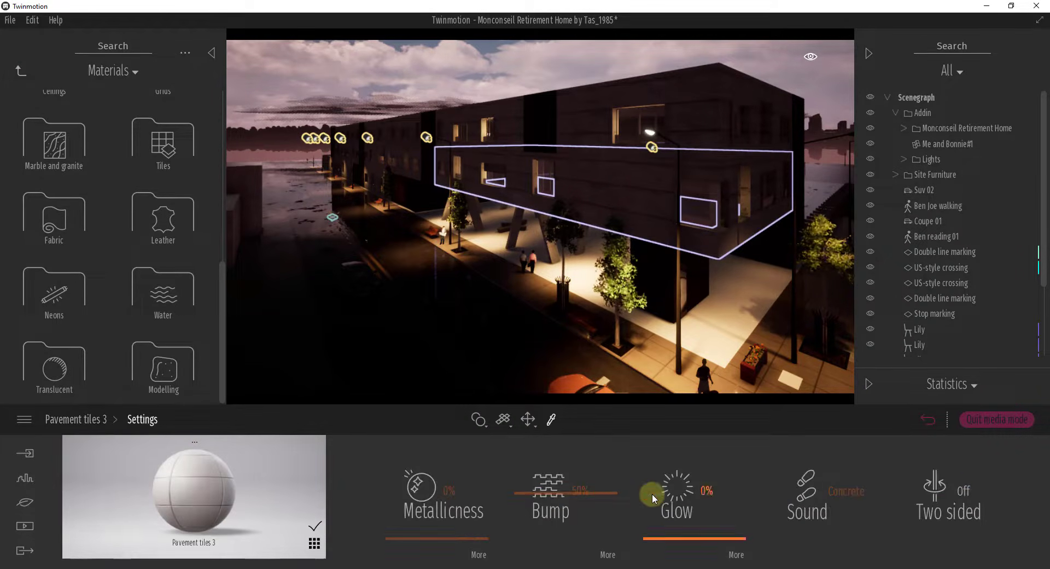
pyautogui.moveTo(653, 536); pyautogui.dragTo(664, 561)
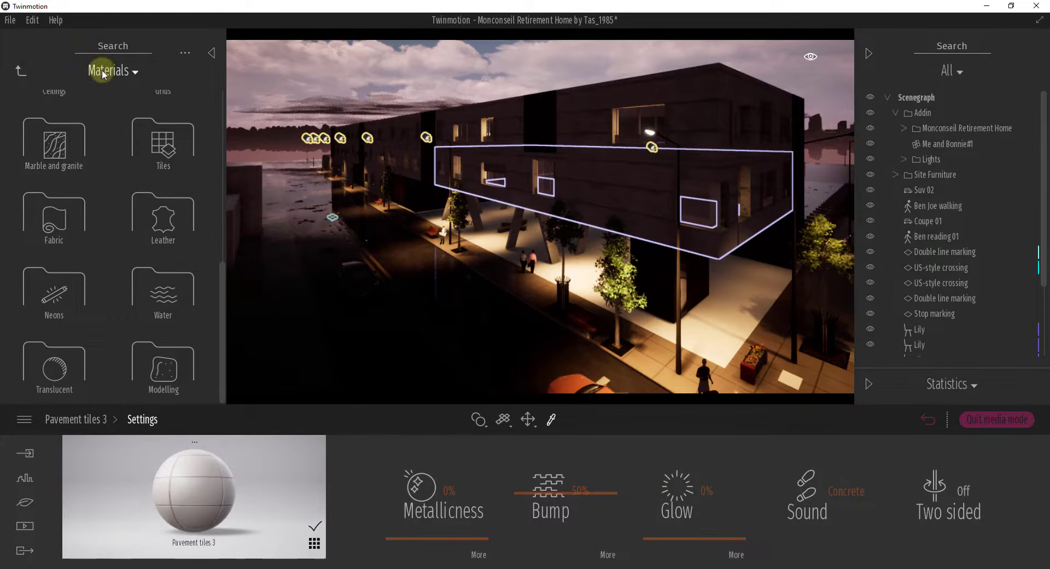
# Step: Apply the Stroboscope material from the Neons category to the street lamp bulb and set its speed to 5.92
pyautogui.click(47, 306)
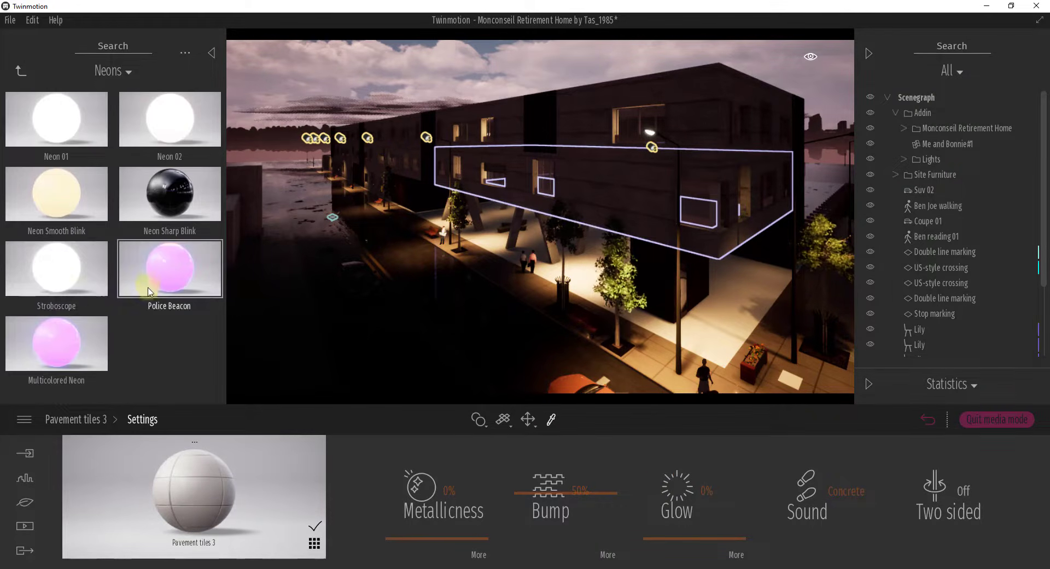
pyautogui.click(70, 278)
pyautogui.moveTo(70, 279)
pyautogui.mouseDown()
pyautogui.moveTo(60, 286)
pyautogui.moveTo(58, 235)
pyautogui.mouseUp()
pyautogui.moveTo(63, 280); pyautogui.dragTo(541, 136)
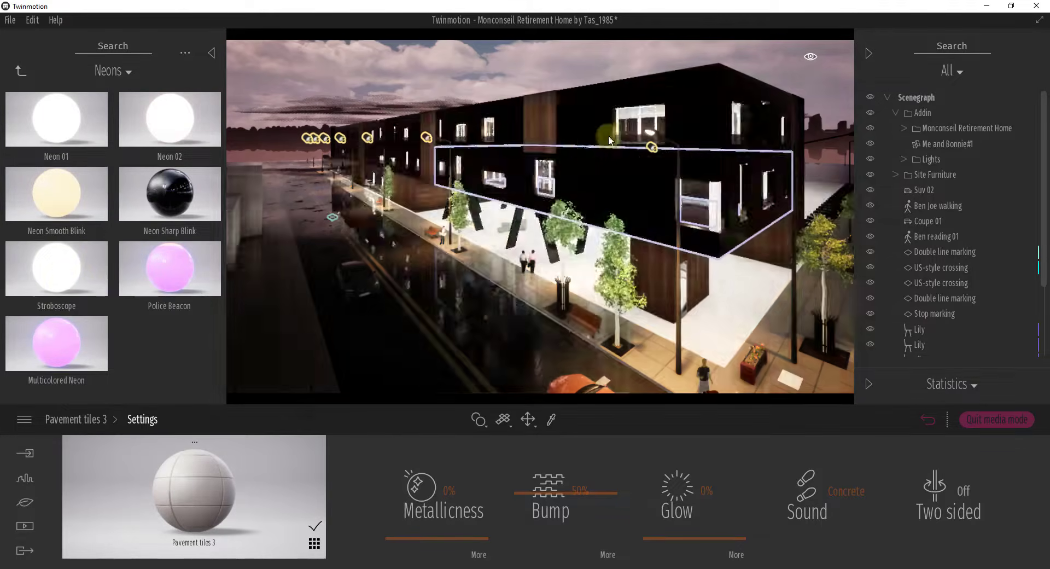
pyautogui.moveTo(542, 135); pyautogui.dragTo(590, 192, button='right')
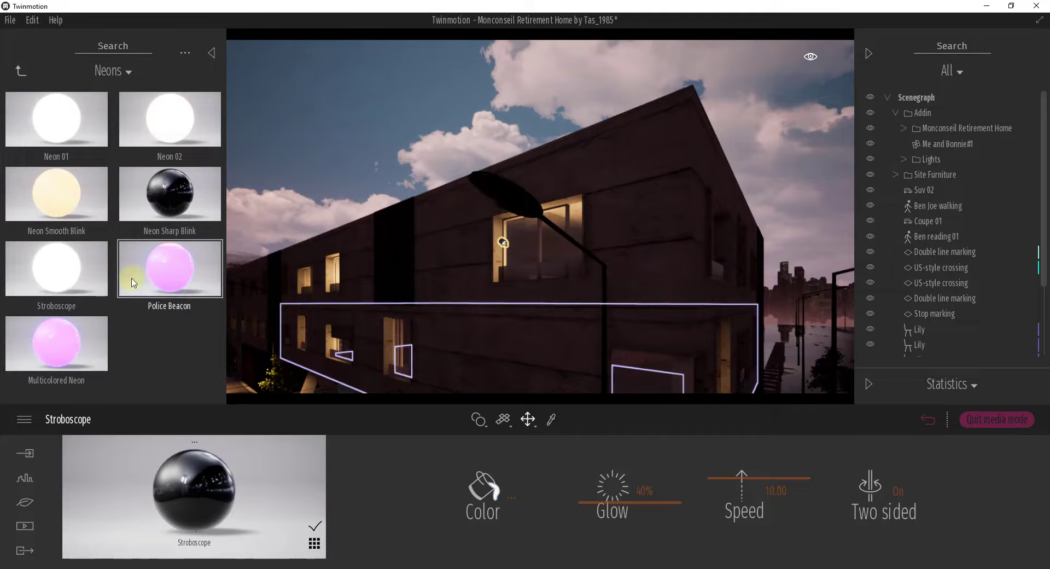
pyautogui.moveTo(736, 479); pyautogui.dragTo(743, 504)
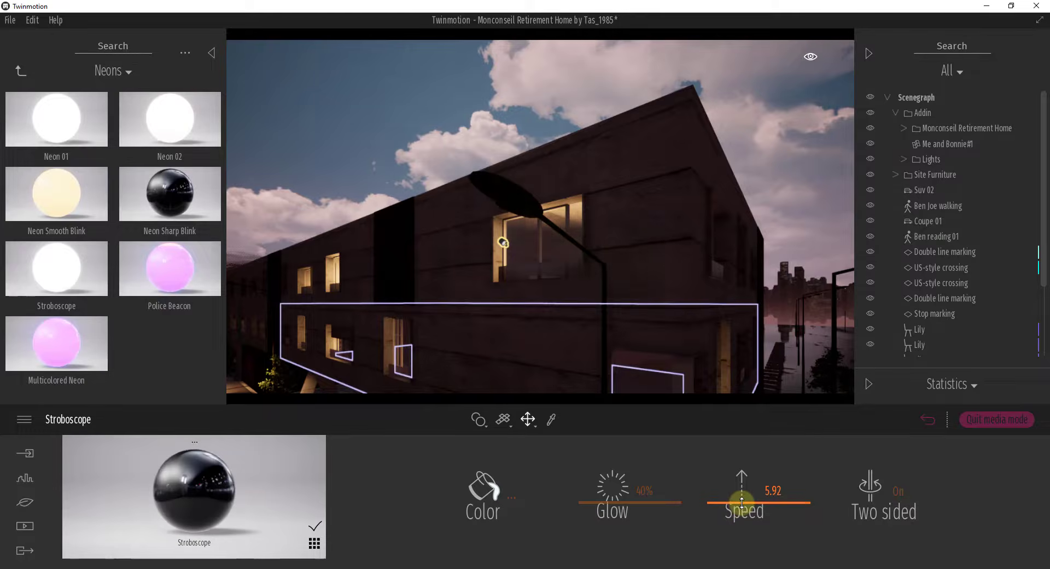
# Step: Apply the Police Beacon and Multicolored Neon materials in turn to the street lamp bulb
pyautogui.moveTo(116, 258); pyautogui.dragTo(498, 196)
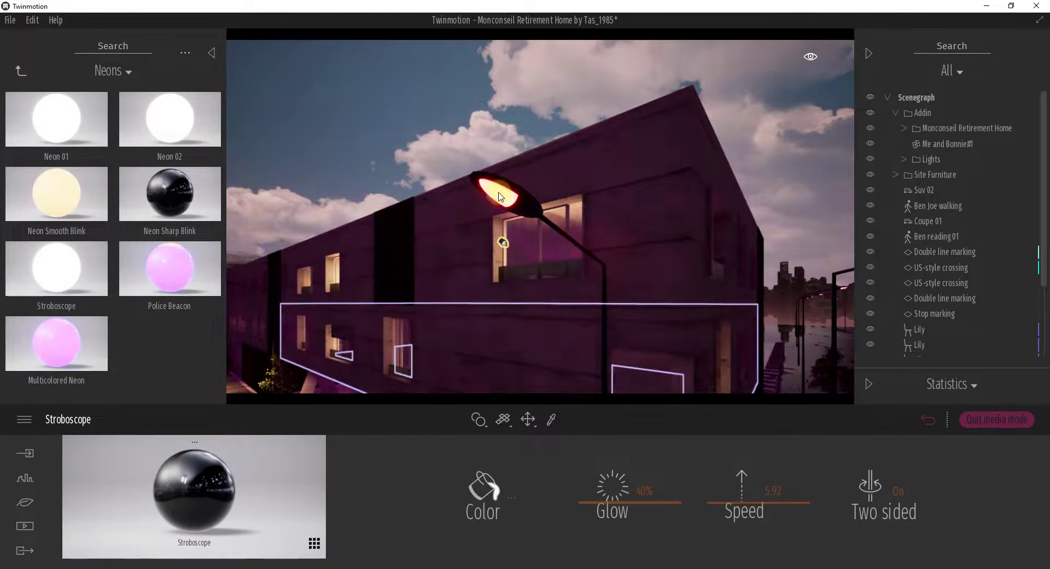
pyautogui.moveTo(57, 343); pyautogui.dragTo(500, 195)
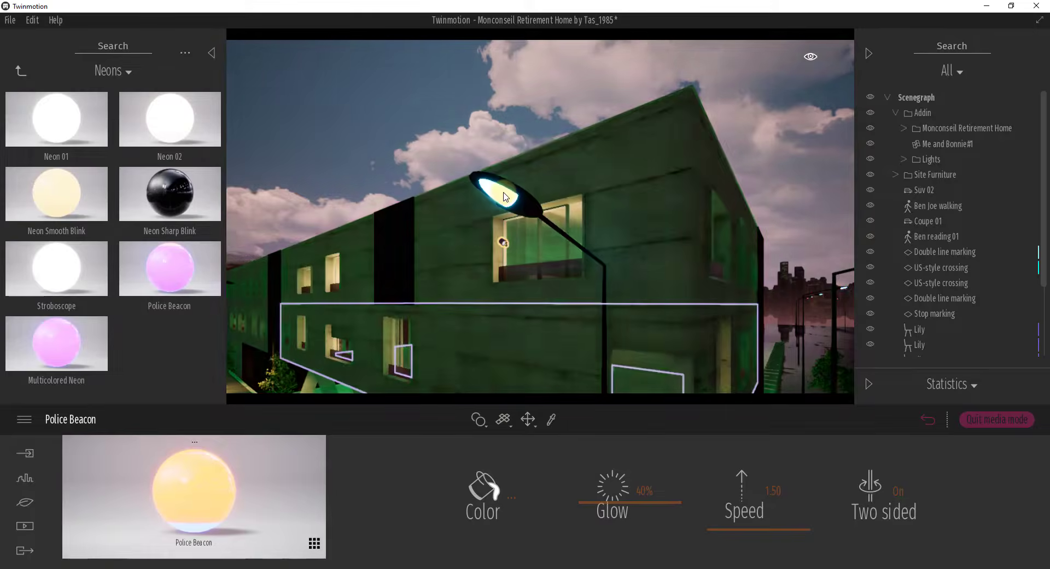
# Step: Apply Neon Sharp Blink to the lamp bulb at a higher speed, replacing it with Neon Smooth Blink at speed 0.00
pyautogui.moveTo(158, 182); pyautogui.dragTo(497, 192)
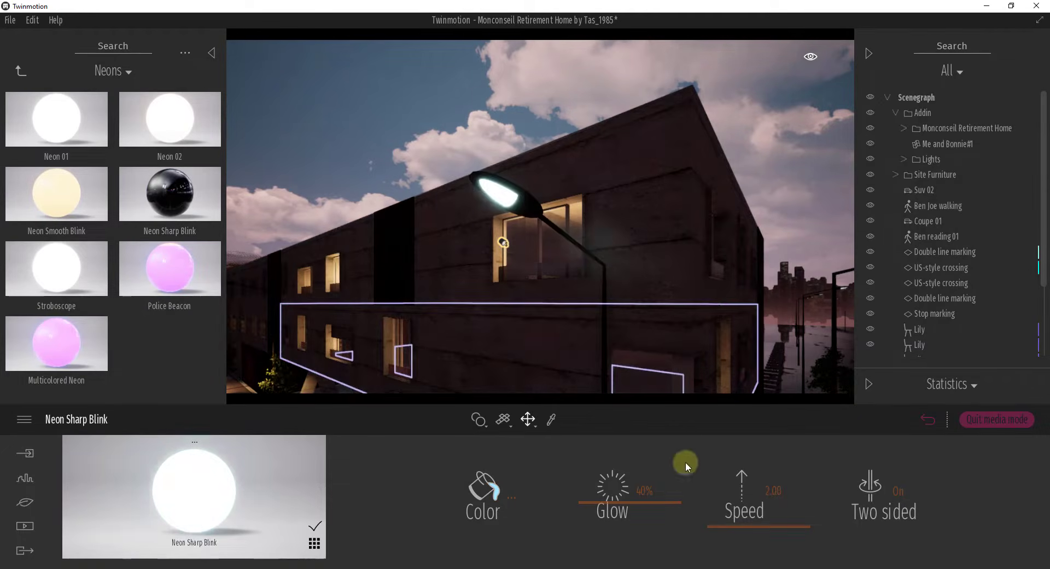
pyautogui.moveTo(749, 527); pyautogui.dragTo(744, 498)
pyautogui.moveTo(85, 198); pyautogui.dragTo(498, 192)
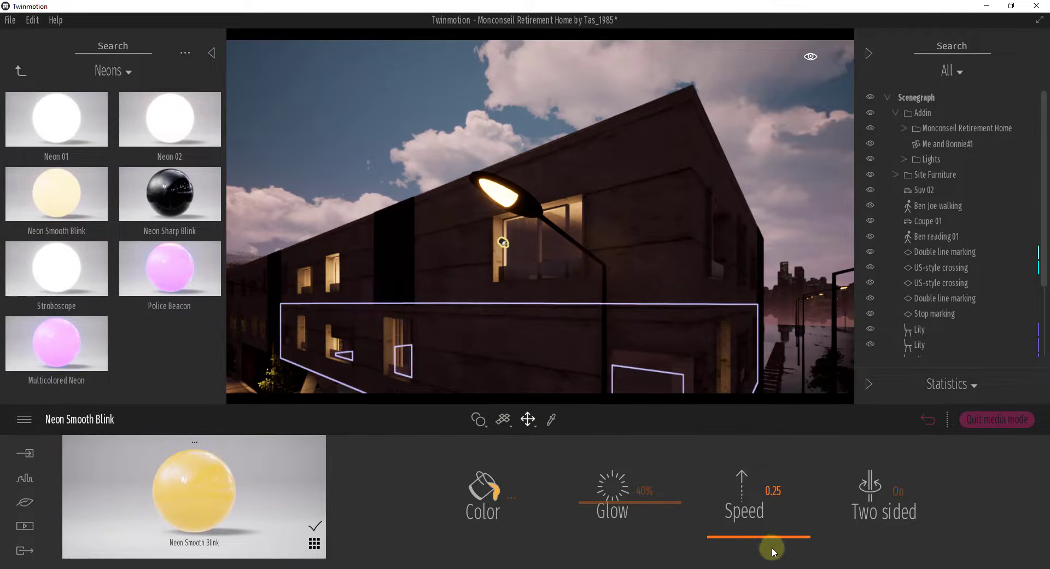
pyautogui.moveTo(765, 541)
pyautogui.mouseDown()
pyautogui.moveTo(767, 520)
pyautogui.moveTo(767, 544)
pyautogui.mouseUp()
# Step: Reopen the Neons category of the Materials library and apply Neon 01 to the street lamp bulb with speed 0.00
pyautogui.click(19, 72)
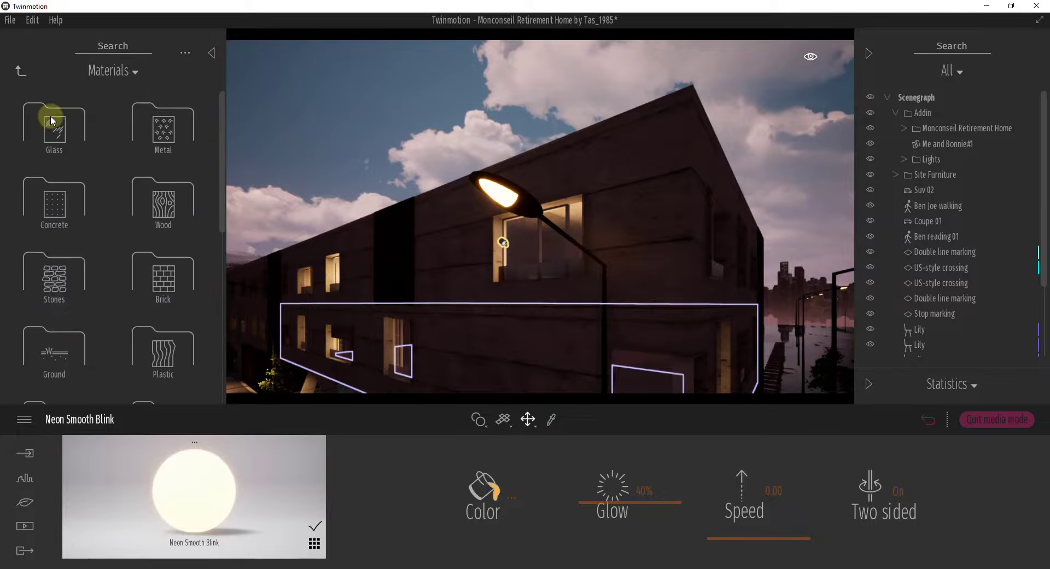
pyautogui.scroll(-3, 66, 292)
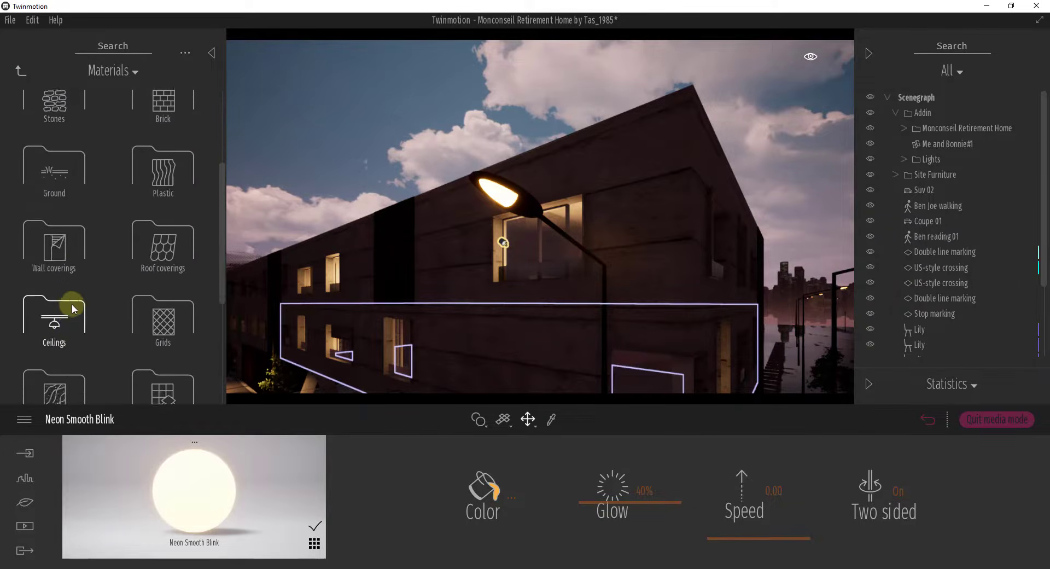
pyautogui.scroll(-2, 69, 307)
pyautogui.click(45, 274)
pyautogui.moveTo(57, 118); pyautogui.dragTo(535, 200)
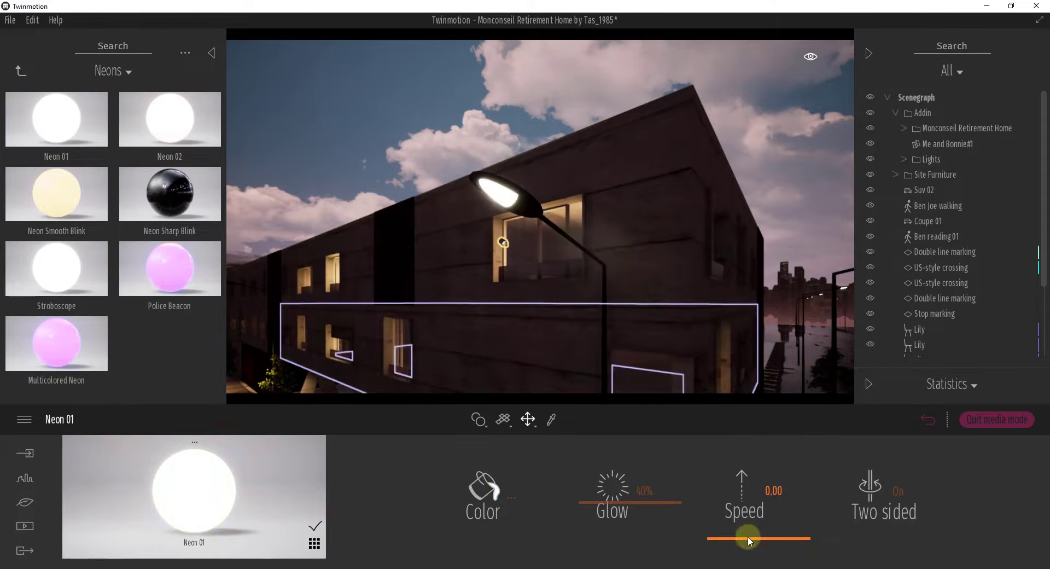
pyautogui.moveTo(748, 539); pyautogui.dragTo(749, 566)
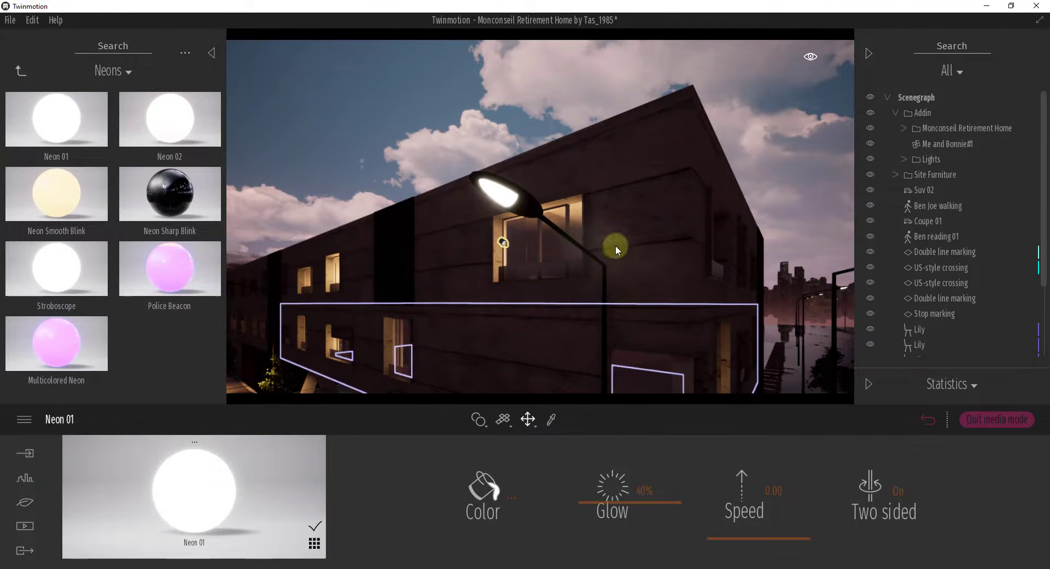
# Step: Reframe the whole building from across the street, show the saved images and return to the media type overview
pyautogui.press('s')
pyautogui.moveTo(615, 250)
pyautogui.mouseDown(button='right')
pyautogui.moveTo(606, 244)
pyautogui.moveTo(616, 249)
pyautogui.mouseUp(button='right')
pyautogui.moveTo(590, 188); pyautogui.dragTo(607, 86, button='right')
pyautogui.moveTo(654, 197); pyautogui.dragTo(659, 192, button='right')
pyautogui.click(24, 527)
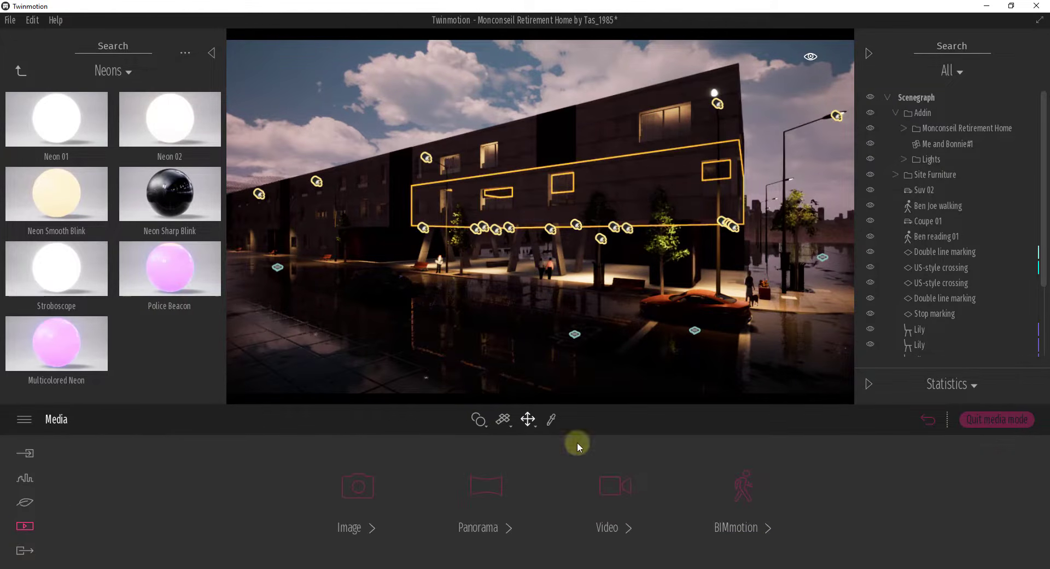
pyautogui.click(358, 490)
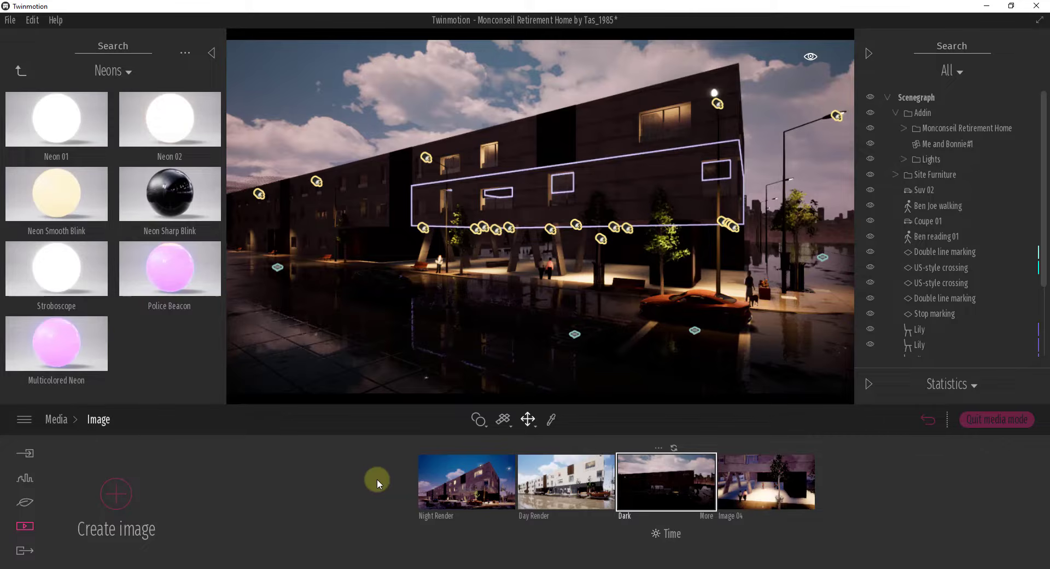
pyautogui.moveTo(432, 490)
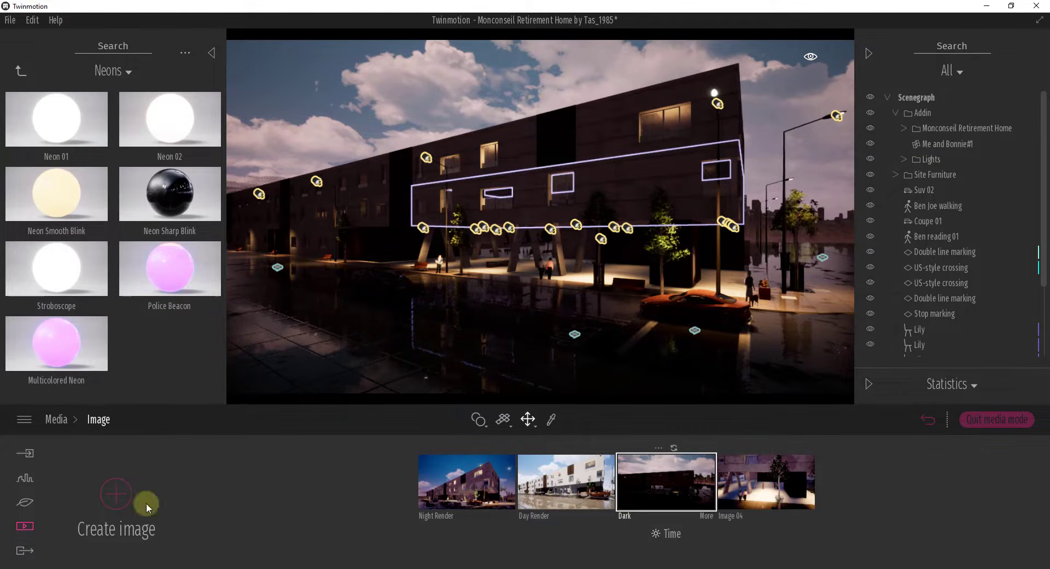
pyautogui.click(25, 528)
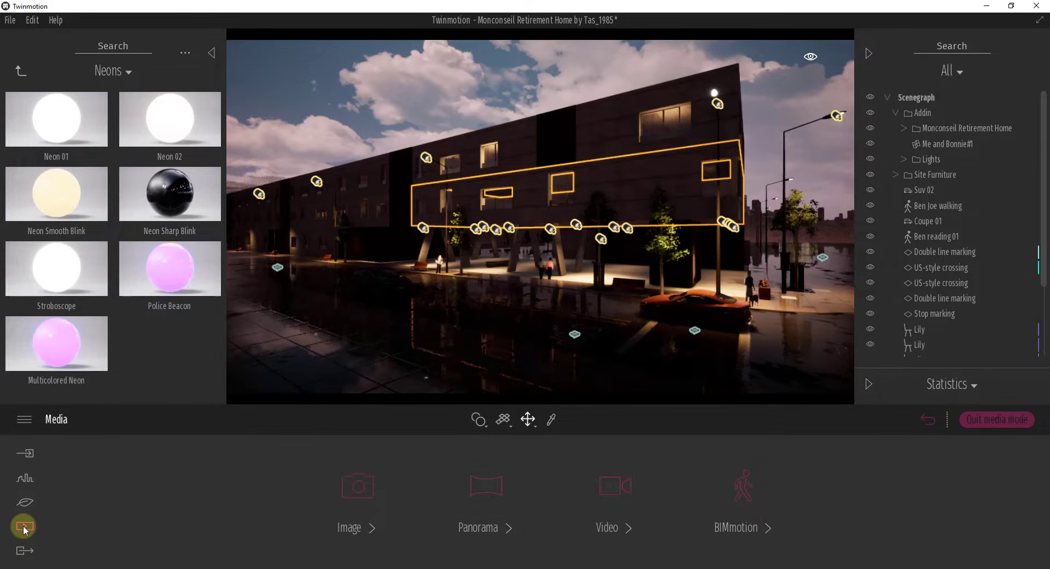
# Step: Open the saved images and compare the Night Render, Day Render, Dark and Image 04 views in turn
pyautogui.click(359, 487)
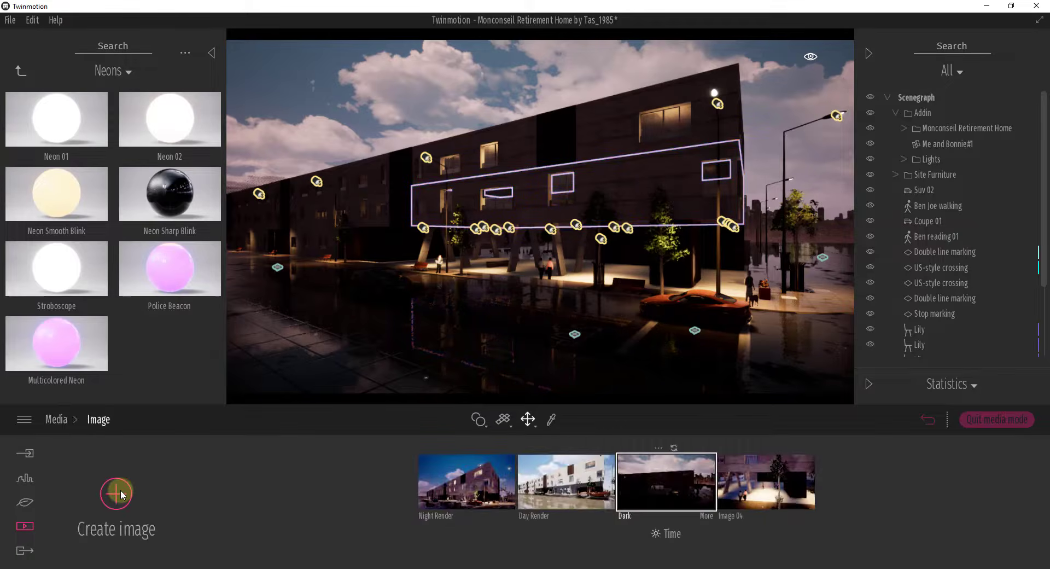
pyautogui.click(482, 478)
pyautogui.click(579, 483)
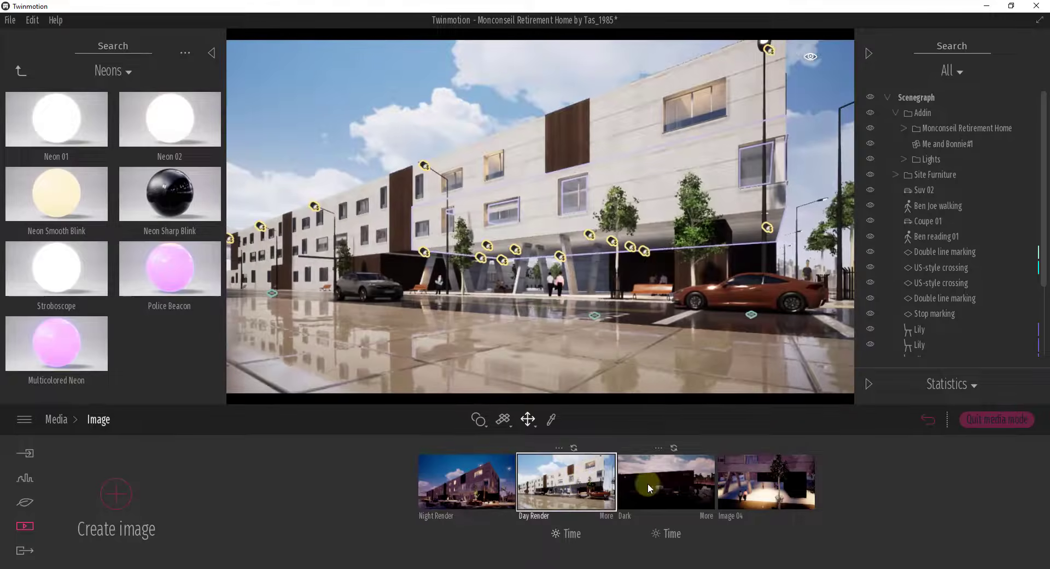
pyautogui.click(685, 484)
pyautogui.click(773, 487)
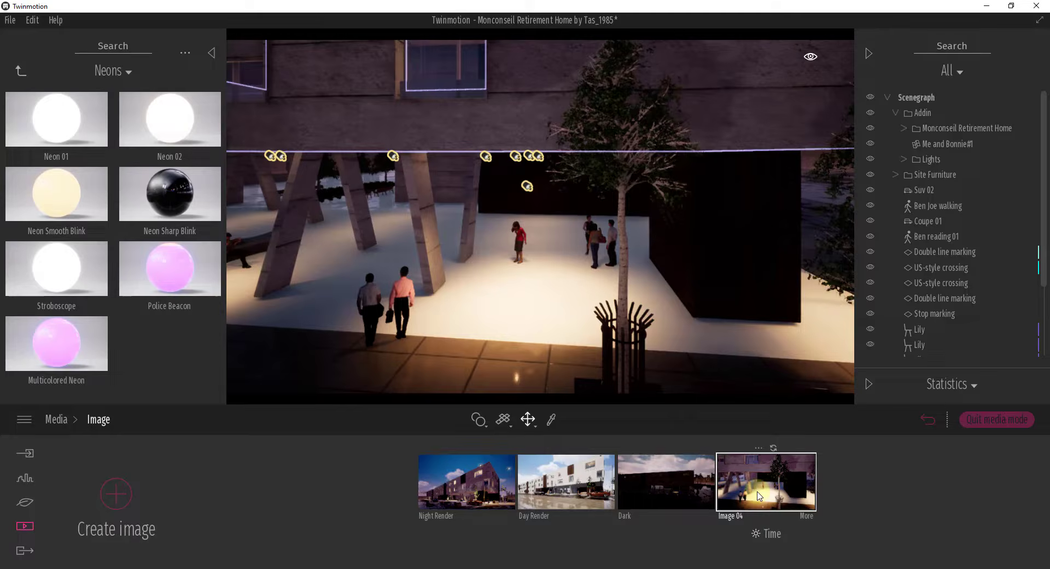
pyautogui.click(660, 484)
pyautogui.click(584, 481)
pyautogui.click(468, 478)
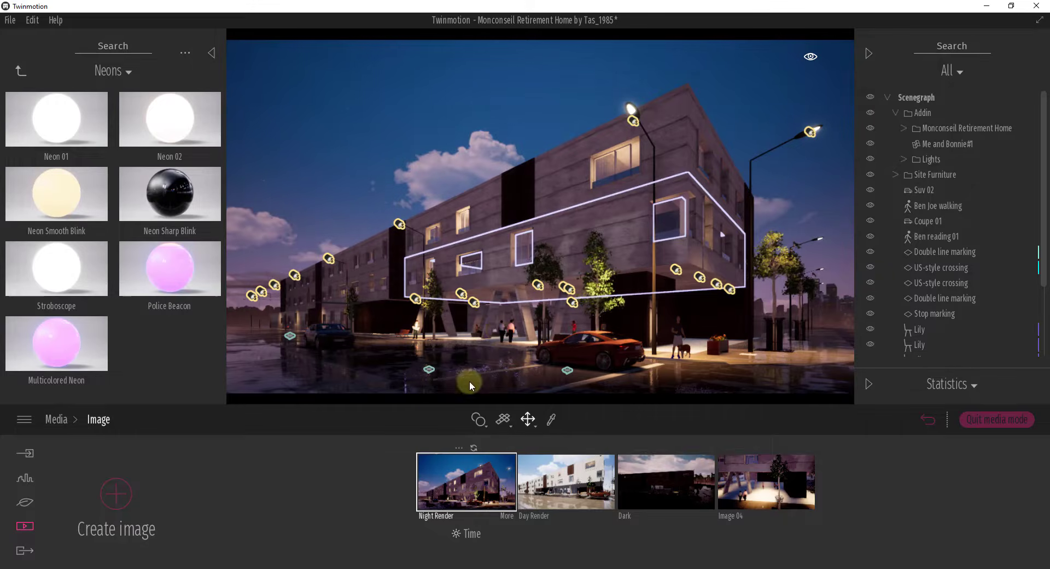
# Step: Load the Day Render image, tilt its view slightly upward and shift its time of day to earlier in the morning
pyautogui.click(577, 488)
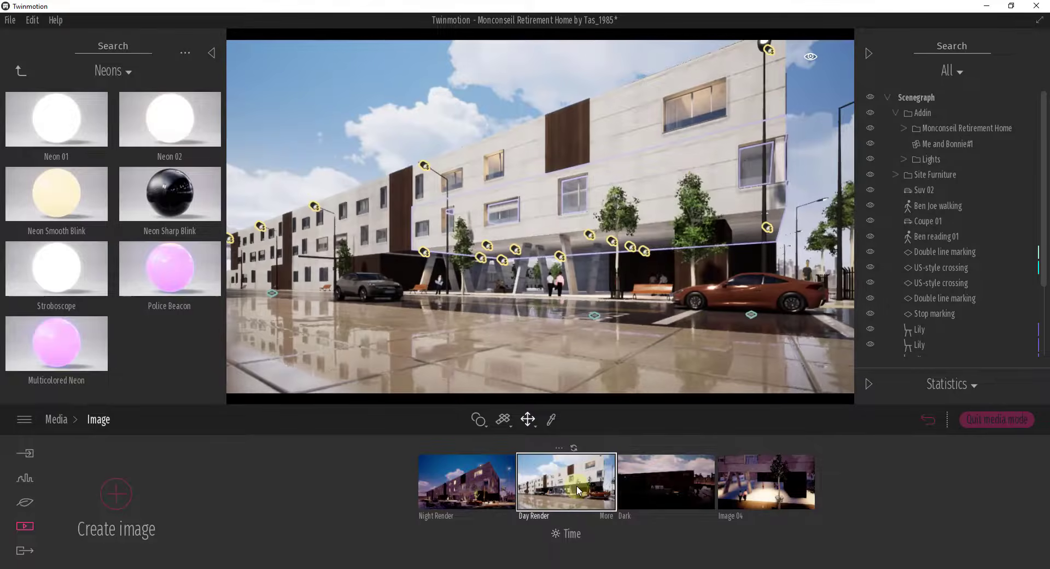
pyautogui.moveTo(692, 324); pyautogui.dragTo(642, 307, button='right')
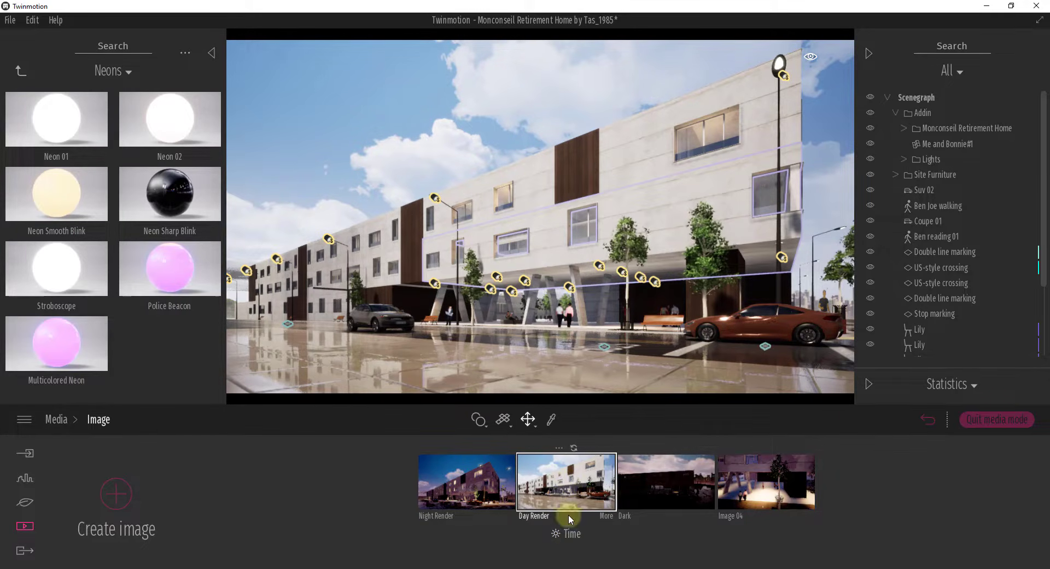
pyautogui.click(571, 534)
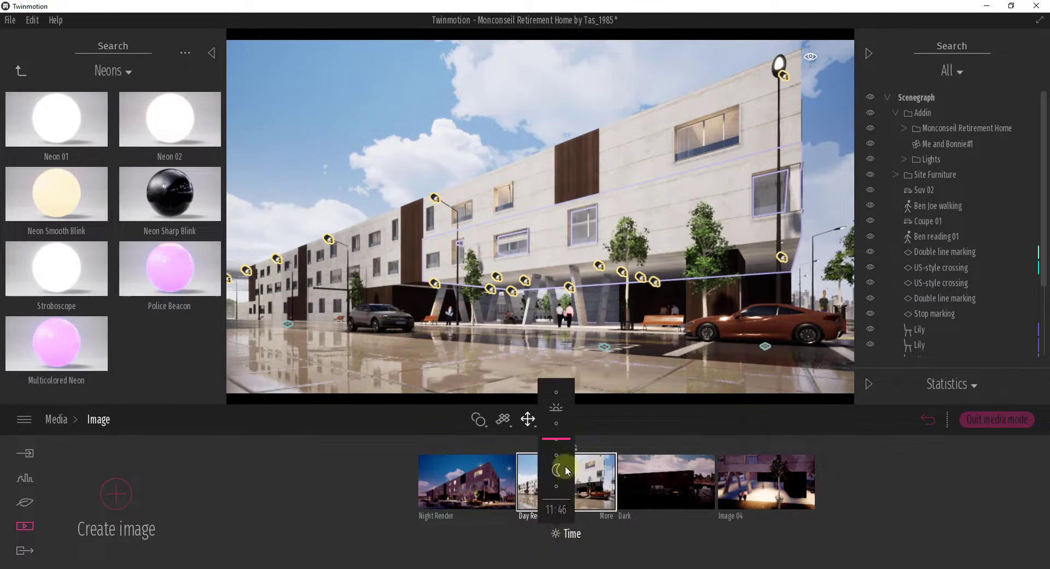
pyautogui.moveTo(563, 442)
pyautogui.mouseDown()
pyautogui.moveTo(563, 457)
pyautogui.moveTo(563, 429)
pyautogui.moveTo(558, 456)
pyautogui.moveTo(570, 438)
pyautogui.mouseUp()
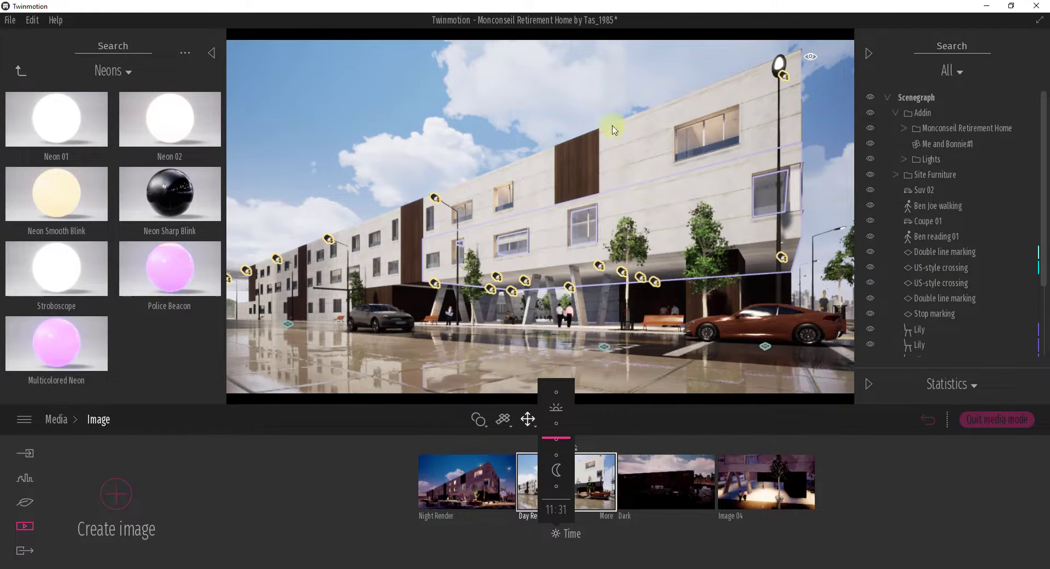
pyautogui.moveTo(561, 439)
pyautogui.mouseDown()
pyautogui.moveTo(559, 448)
pyautogui.moveTo(559, 427)
pyautogui.mouseUp()
# Step: Adjust the north offset in the Day Render image's localization settings to change the sun direction
pyautogui.click(607, 511)
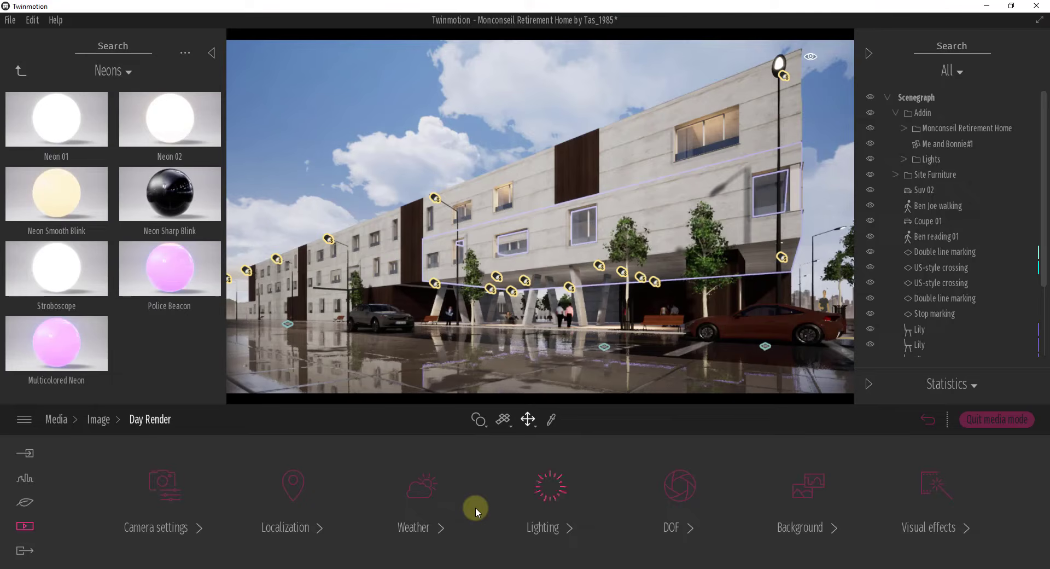
pyautogui.click(294, 484)
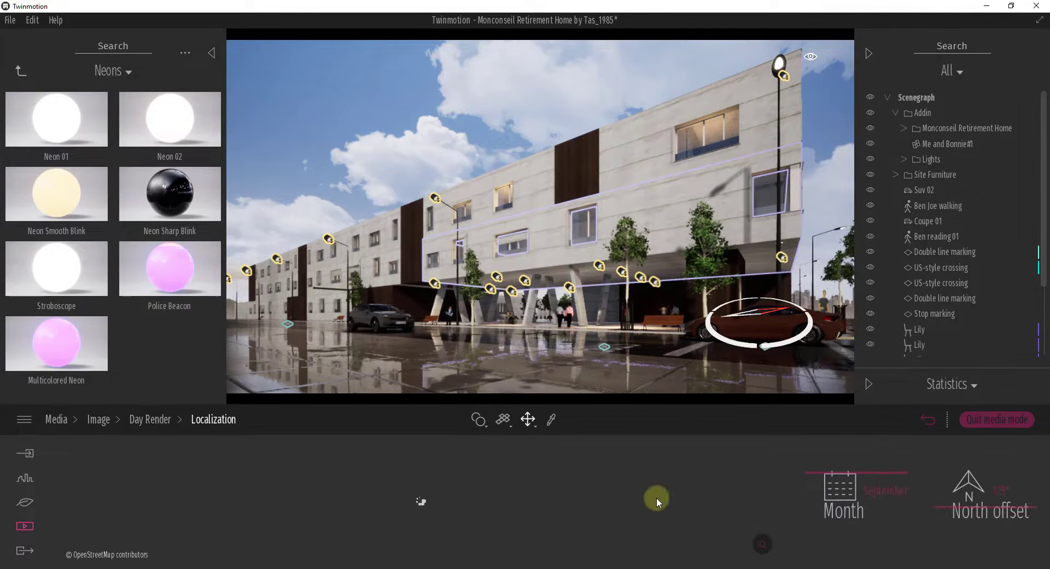
pyautogui.moveTo(976, 513); pyautogui.dragTo(979, 512)
pyautogui.click(158, 427)
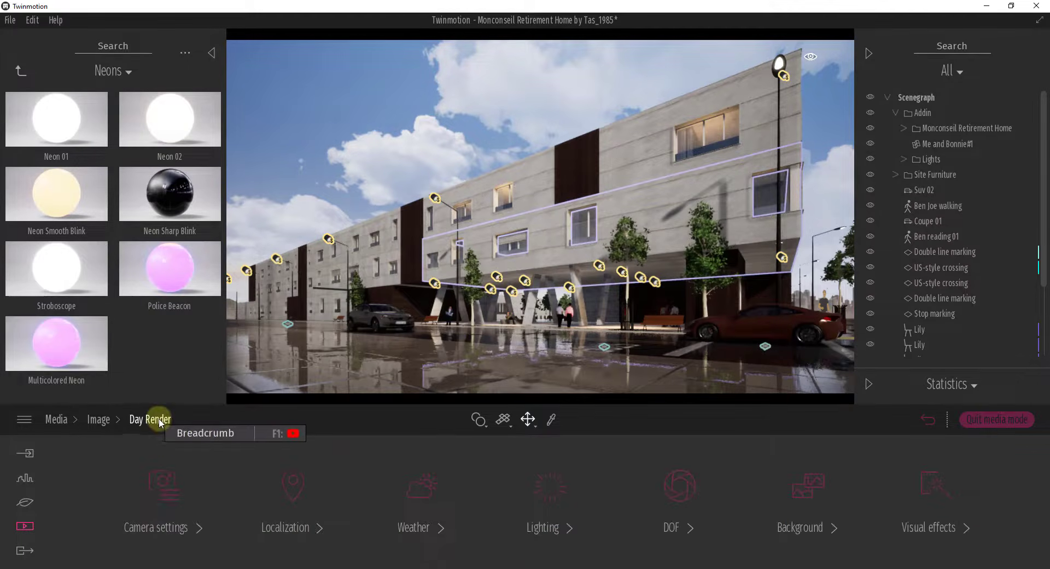
# Step: Shift the Day Render weather slightly past the sun-and-rain stage towards clear sky and reframe the building
pyautogui.click(432, 492)
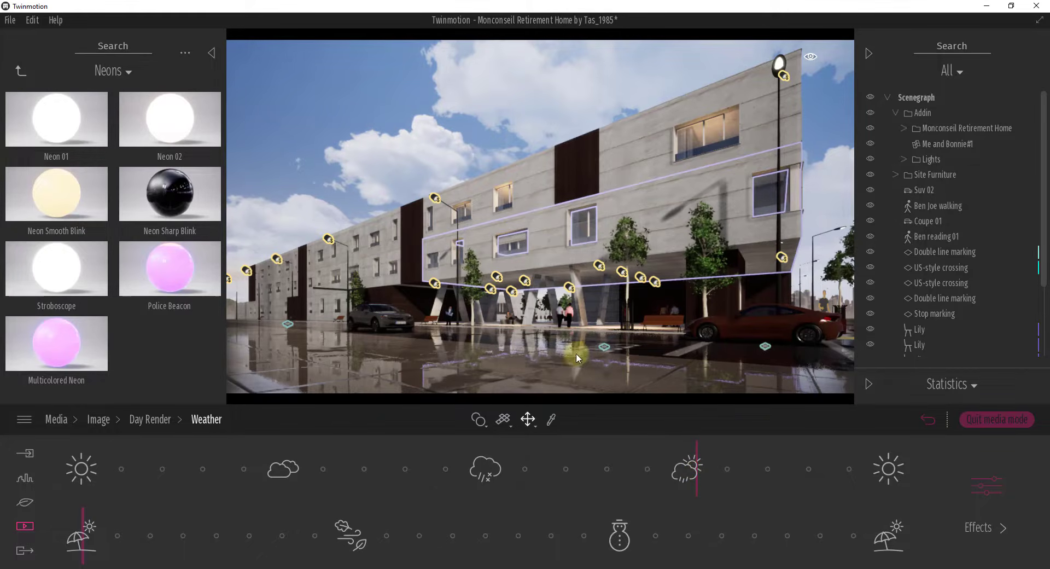
pyautogui.moveTo(510, 331); pyautogui.dragTo(508, 330, button='right')
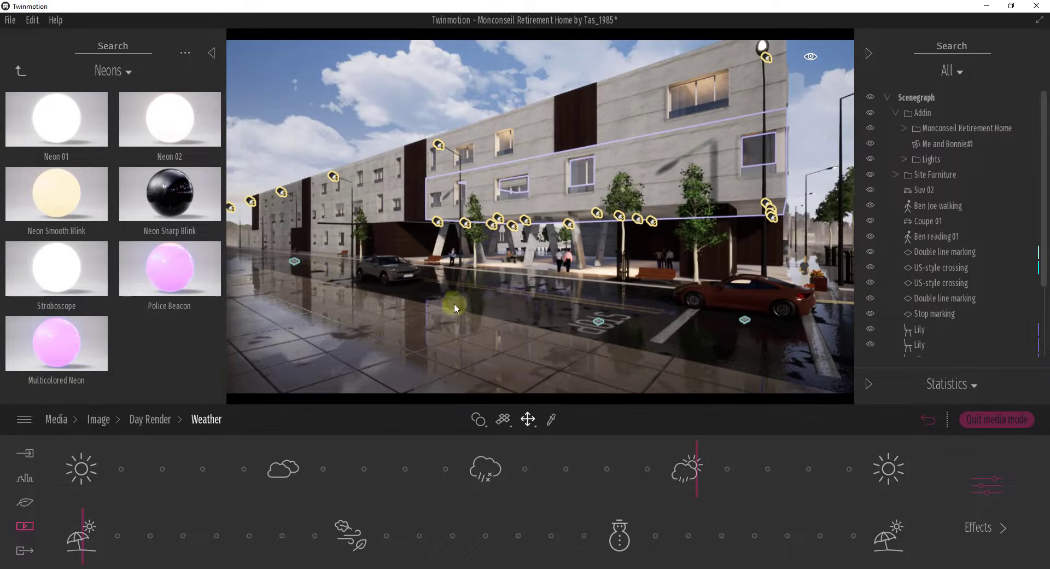
pyautogui.moveTo(692, 468)
pyautogui.mouseDown()
pyautogui.moveTo(127, 478)
pyautogui.moveTo(718, 477)
pyautogui.moveTo(688, 473)
pyautogui.moveTo(706, 471)
pyautogui.mouseUp()
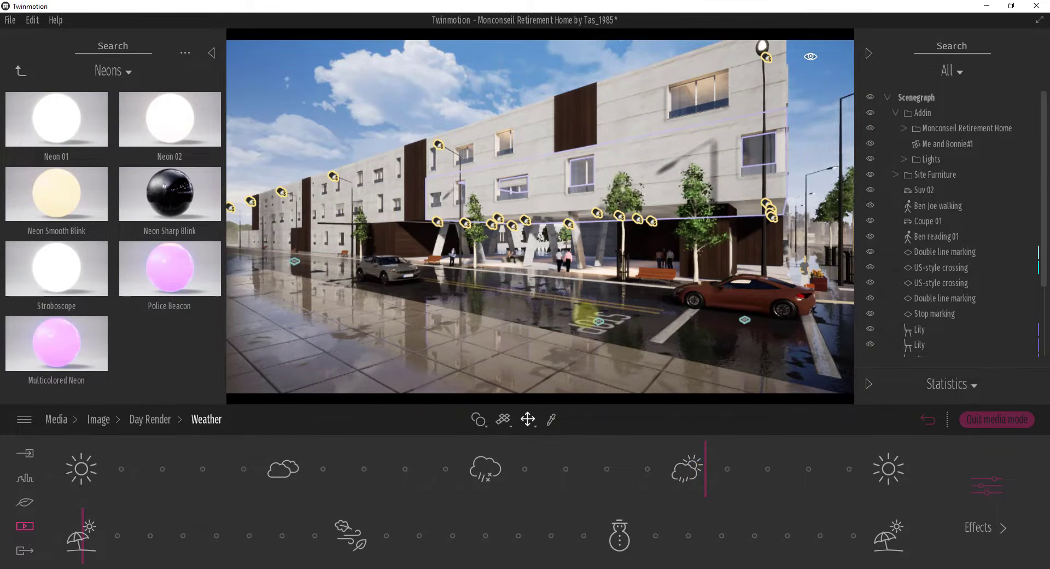
pyautogui.moveTo(586, 315)
pyautogui.mouseDown(button='right')
pyautogui.moveTo(608, 315)
pyautogui.moveTo(612, 278)
pyautogui.moveTo(588, 312)
pyautogui.mouseUp(button='right')
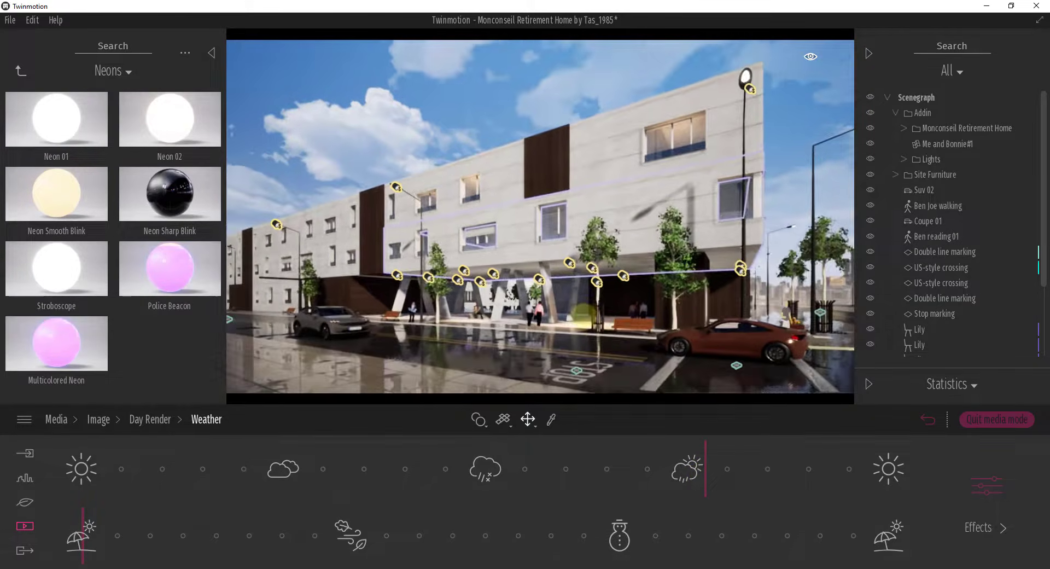
# Step: Set the Day Render lighting to a sun intensity of 1.60 and an ambient value of 1.17
pyautogui.click(141, 419)
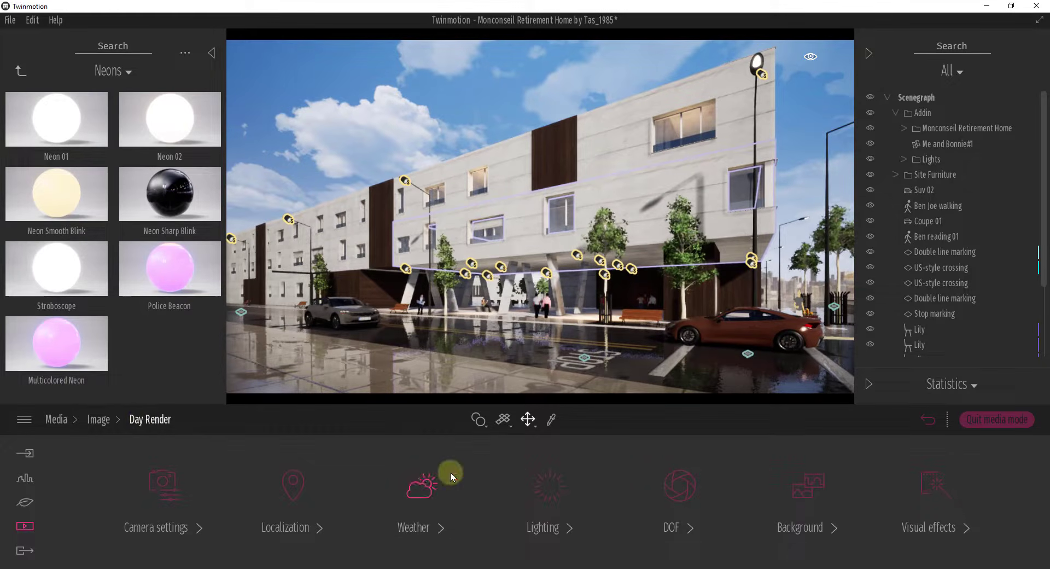
pyautogui.click(553, 490)
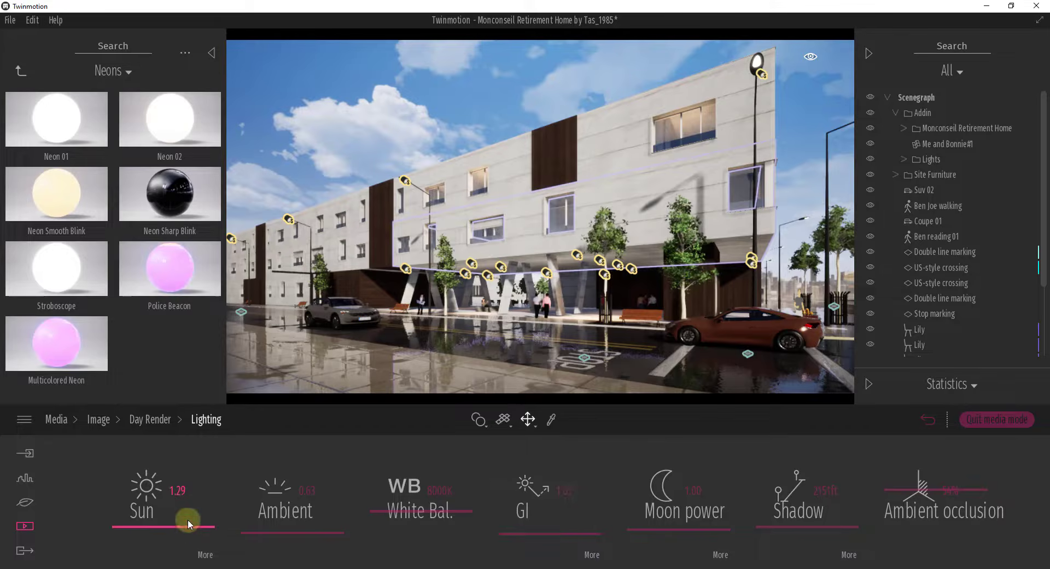
pyautogui.moveTo(175, 526)
pyautogui.mouseDown()
pyautogui.moveTo(175, 508)
pyautogui.moveTo(145, 495)
pyautogui.moveTo(176, 525)
pyautogui.mouseUp()
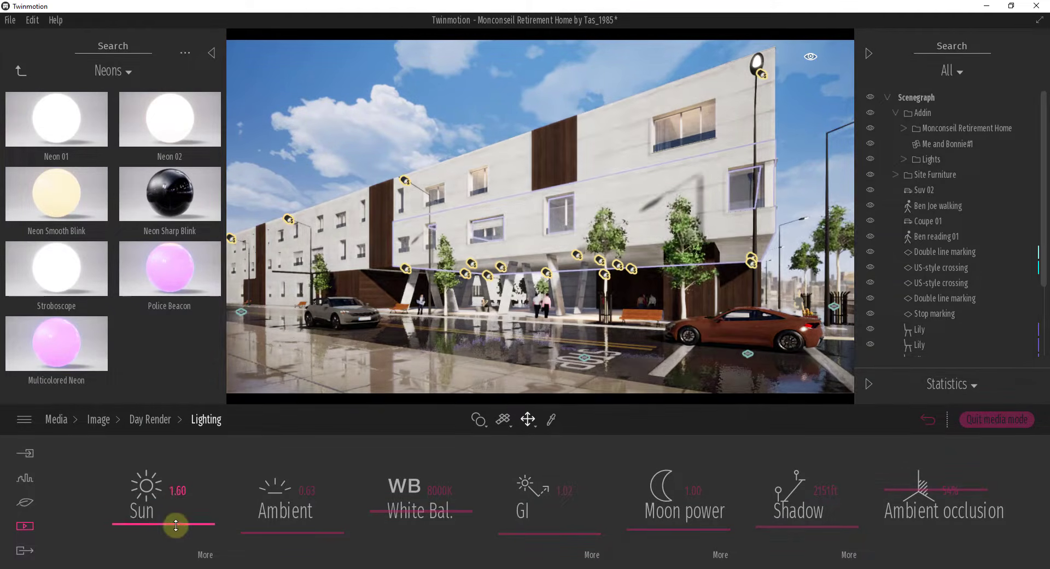
pyautogui.moveTo(262, 531)
pyautogui.mouseDown()
pyautogui.moveTo(266, 521)
pyautogui.moveTo(266, 531)
pyautogui.mouseUp()
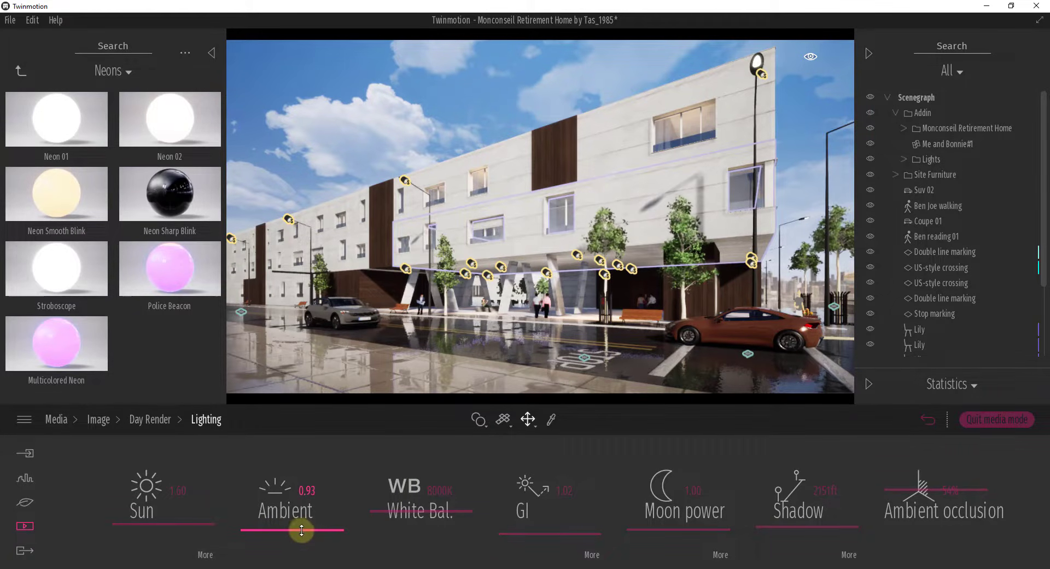
pyautogui.moveTo(301, 529); pyautogui.dragTo(306, 527)
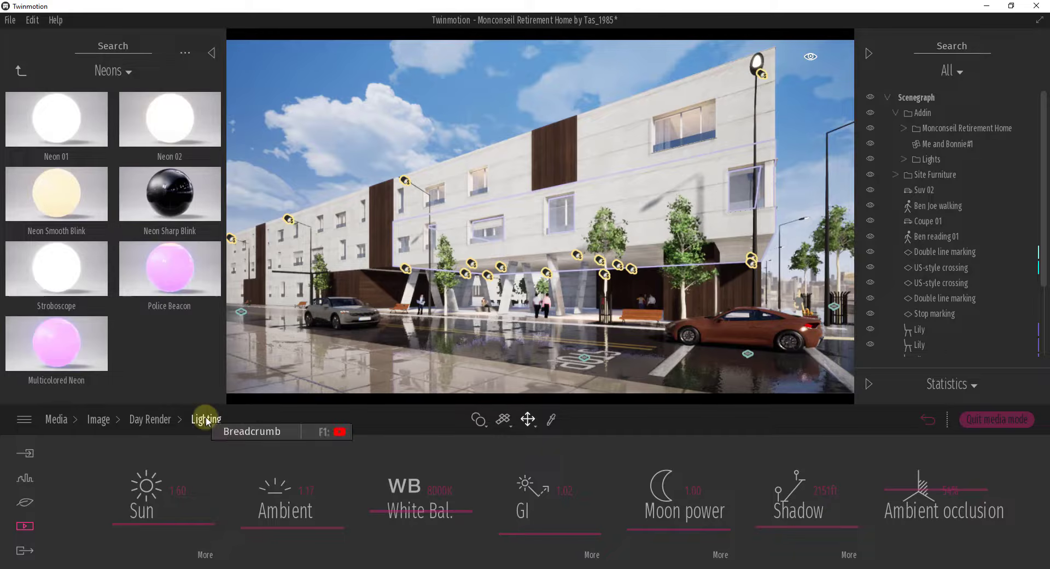
# Step: Set the Day Render white balance to 7802K and its shadow distance to 1262 ft
pyautogui.moveTo(366, 495); pyautogui.dragTo(412, 514)
pyautogui.moveTo(540, 532)
pyautogui.mouseDown()
pyautogui.moveTo(545, 512)
pyautogui.moveTo(545, 532)
pyautogui.mouseUp()
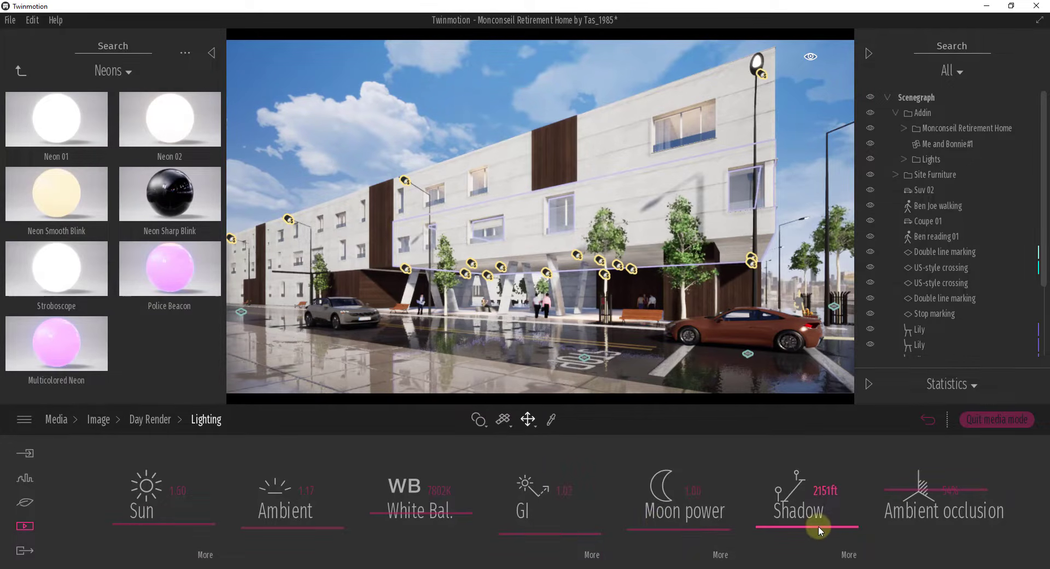
pyautogui.moveTo(818, 526)
pyautogui.mouseDown()
pyautogui.moveTo(815, 508)
pyautogui.moveTo(816, 536)
pyautogui.moveTo(816, 522)
pyautogui.mouseUp()
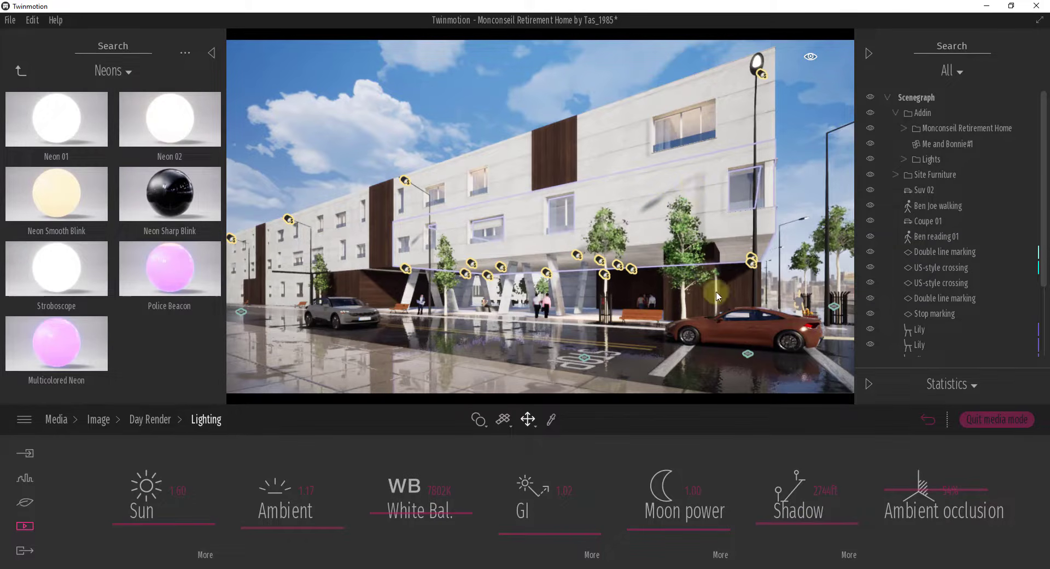
pyautogui.moveTo(805, 524); pyautogui.dragTo(799, 532)
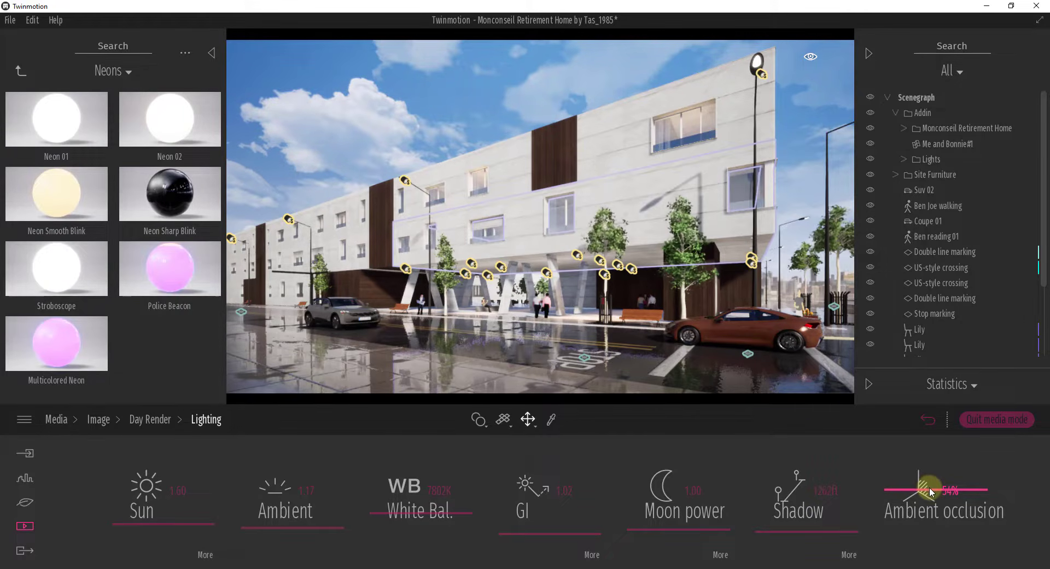
# Step: Try stronger ambient occlusion levels on the Day Render image and set it to 67%
pyautogui.moveTo(931, 493)
pyautogui.mouseDown()
pyautogui.moveTo(933, 445)
pyautogui.moveTo(935, 522)
pyautogui.moveTo(931, 455)
pyautogui.mouseUp()
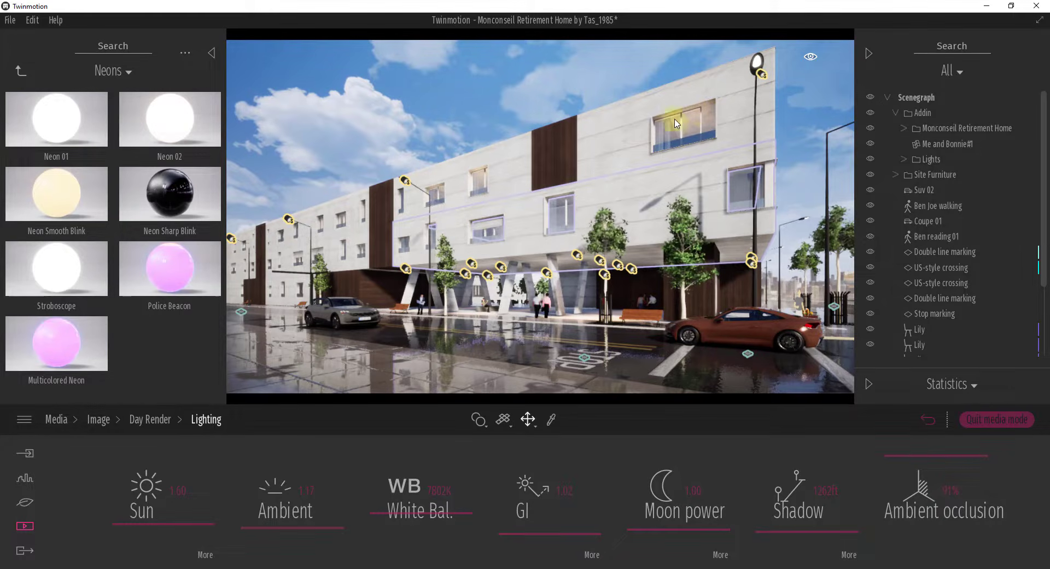
pyautogui.moveTo(905, 454)
pyautogui.mouseDown()
pyautogui.moveTo(914, 543)
pyautogui.moveTo(902, 505)
pyautogui.moveTo(919, 450)
pyautogui.moveTo(918, 534)
pyautogui.moveTo(928, 441)
pyautogui.moveTo(928, 487)
pyautogui.moveTo(930, 468)
pyautogui.mouseUp()
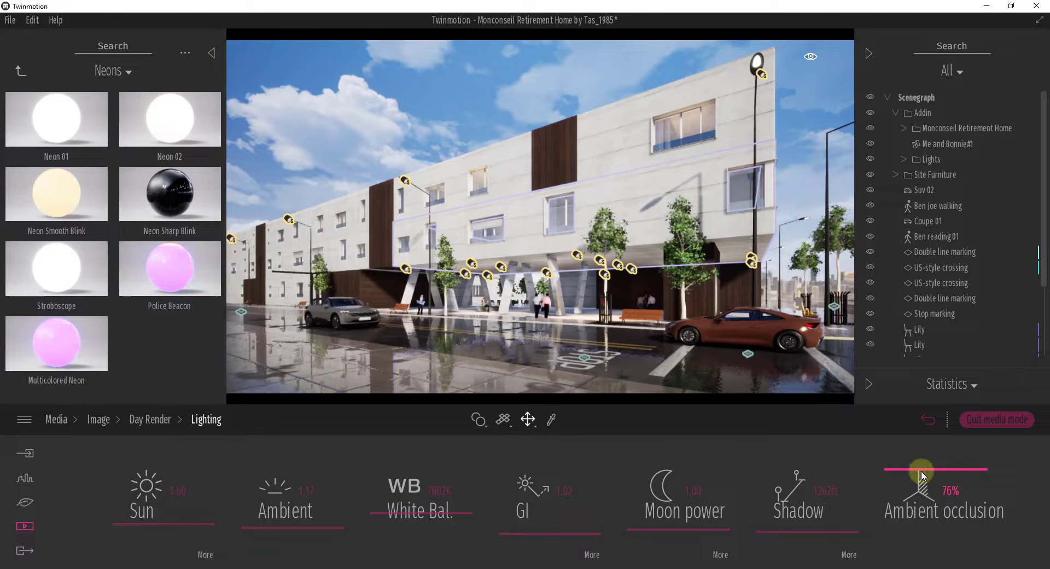
pyautogui.moveTo(921, 470)
pyautogui.mouseDown()
pyautogui.moveTo(926, 525)
pyautogui.moveTo(928, 480)
pyautogui.mouseUp()
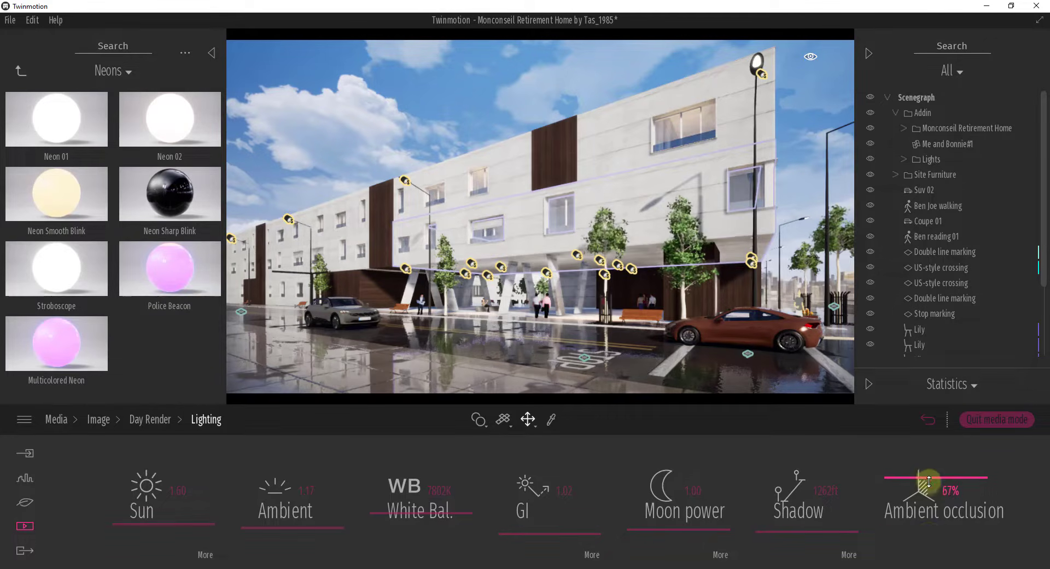
# Step: Load the Night Render image, try nearly clear weather, set it just past the sun-and-rain stage and reframe the building
pyautogui.click(98, 419)
pyautogui.click(474, 471)
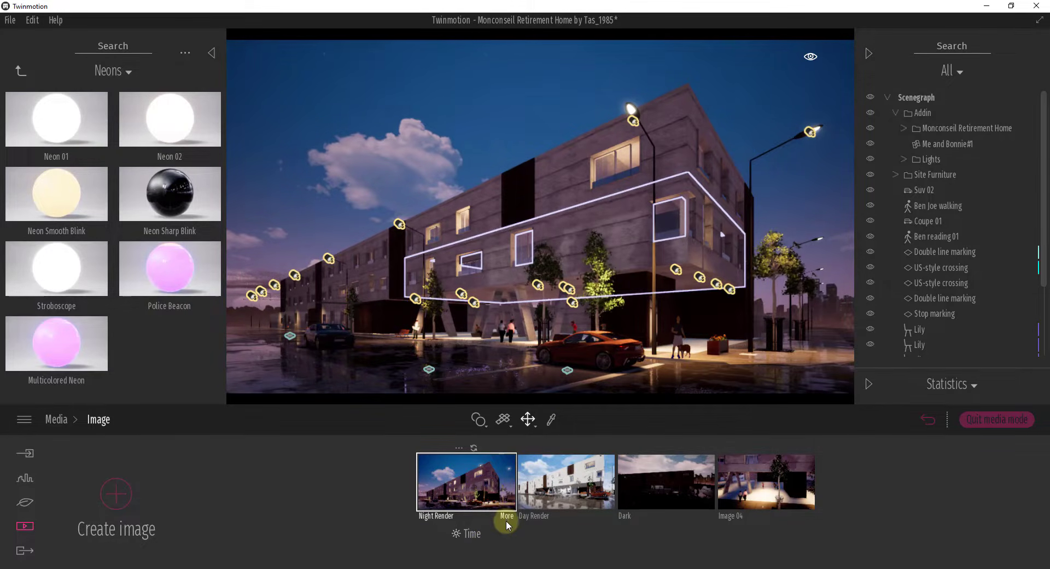
pyautogui.click(471, 534)
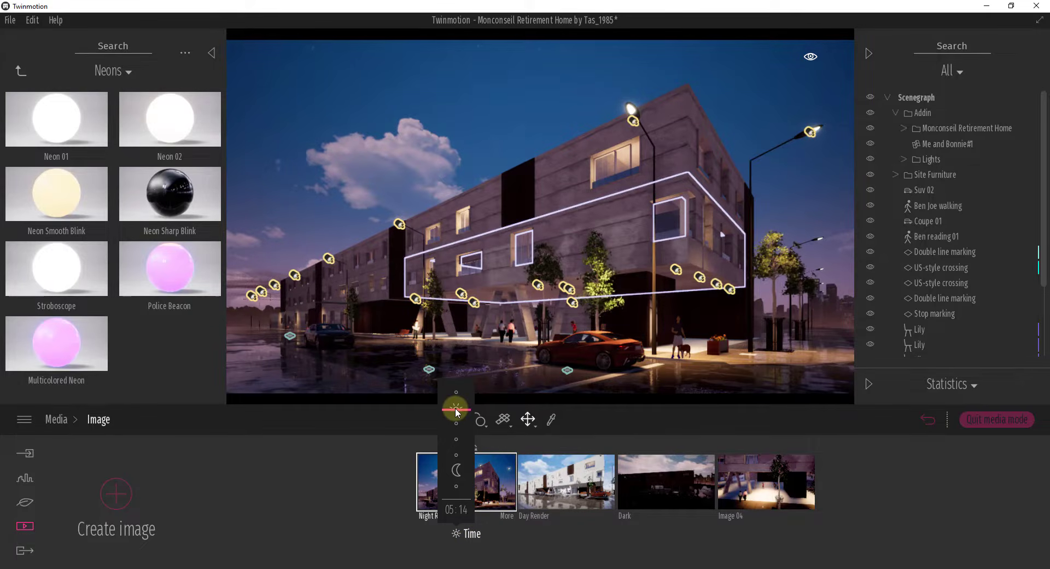
pyautogui.click(501, 515)
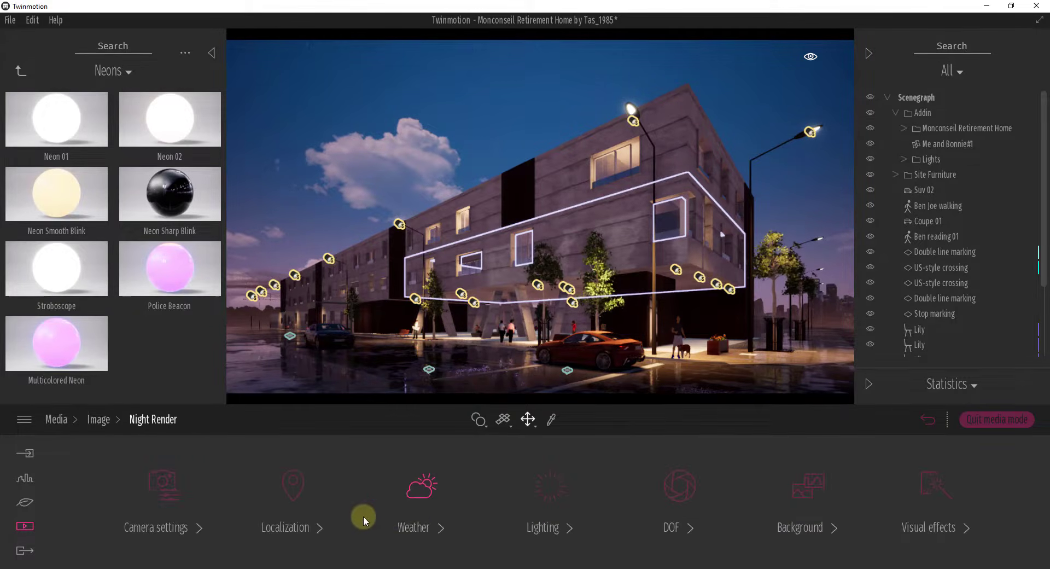
pyautogui.click(418, 491)
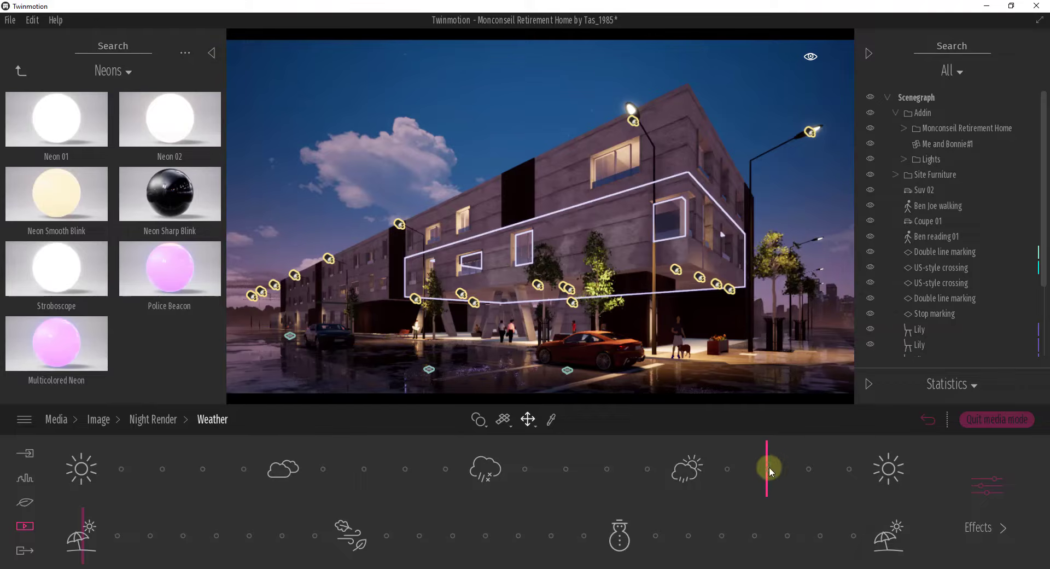
pyautogui.moveTo(767, 468); pyautogui.dragTo(144, 470)
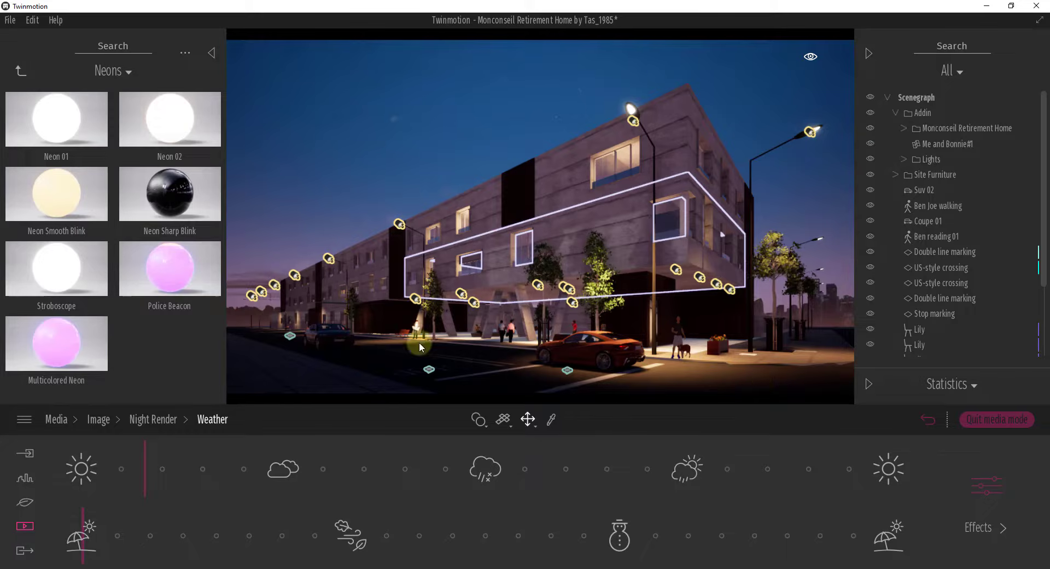
pyautogui.moveTo(145, 469); pyautogui.dragTo(699, 467)
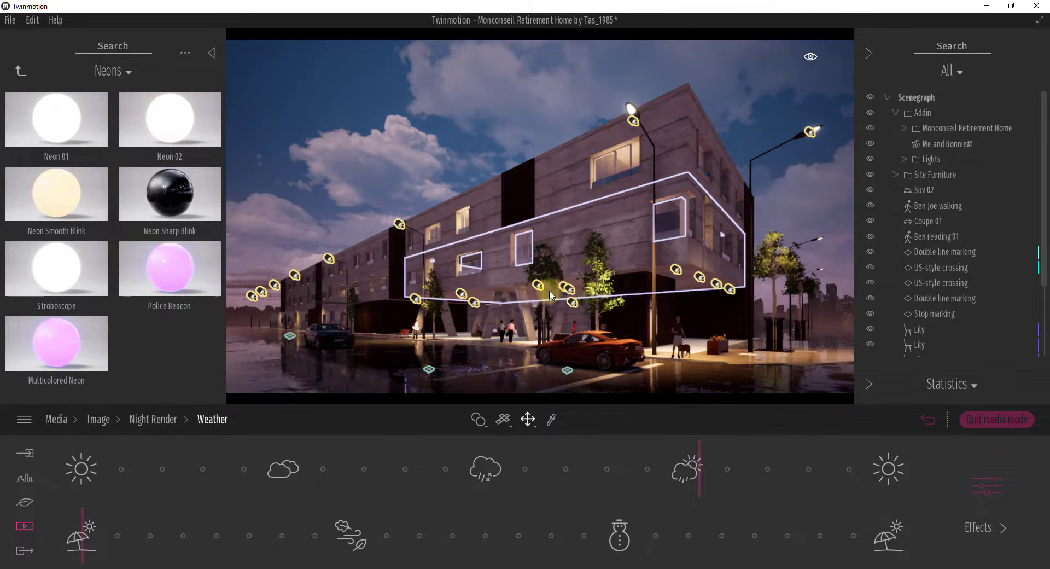
pyautogui.moveTo(549, 290); pyautogui.dragTo(549, 290, button='right')
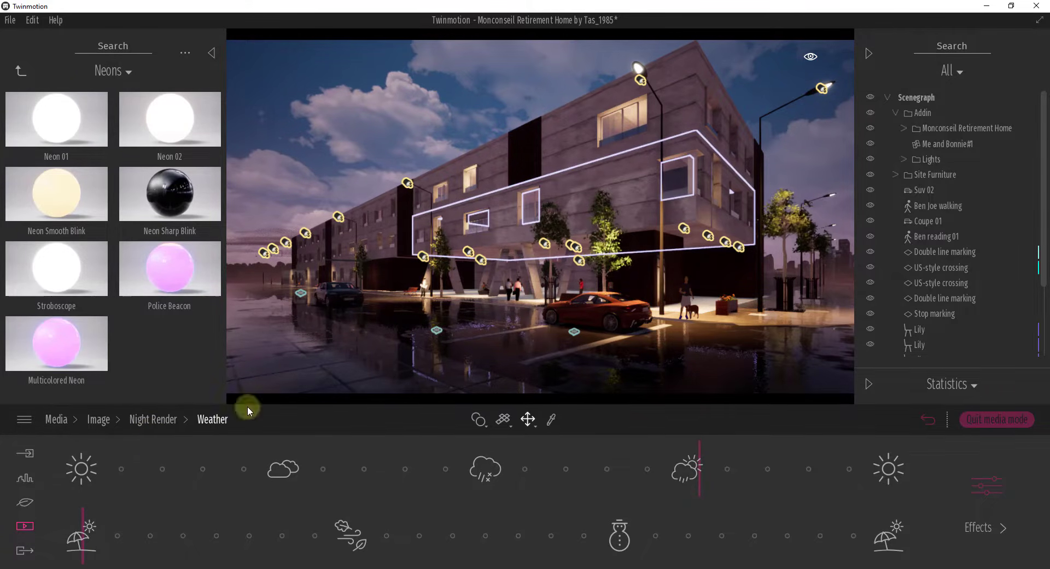
# Step: Set the Night Render lighting's ambient value to 6.06 and try a moon power of 9.50
pyautogui.click(156, 420)
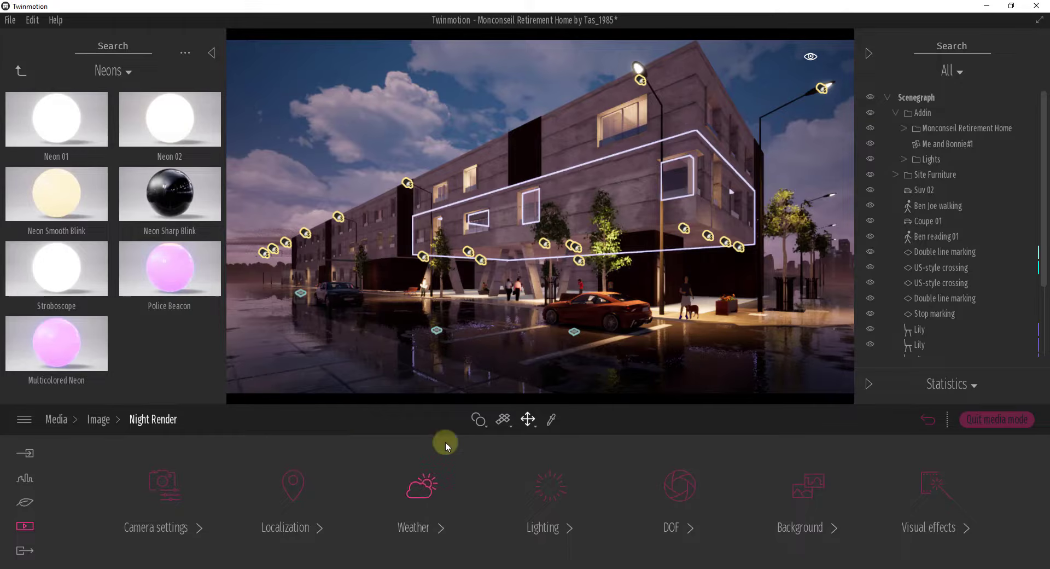
pyautogui.click(540, 487)
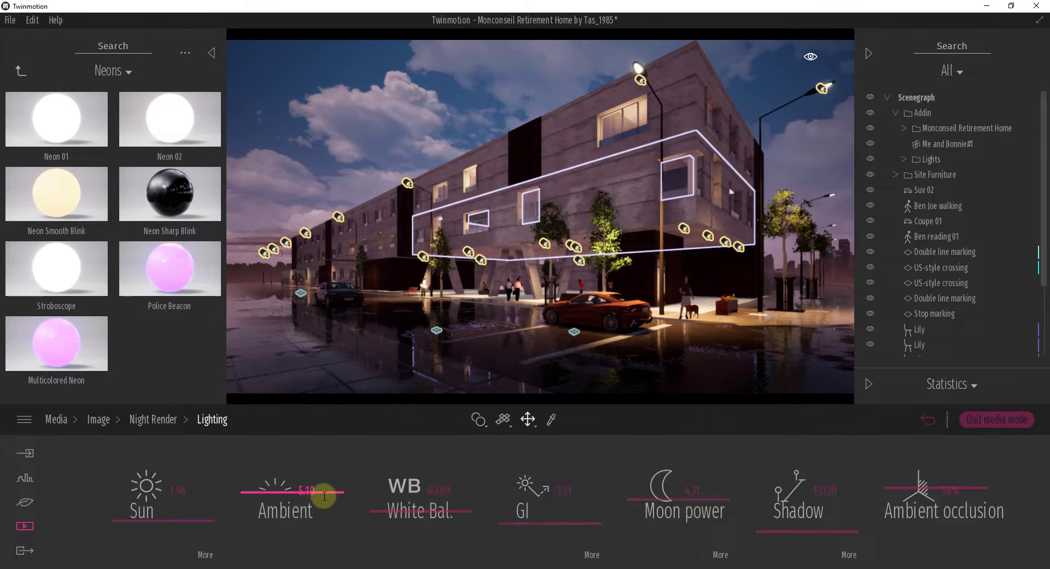
pyautogui.moveTo(267, 492)
pyautogui.mouseDown()
pyautogui.moveTo(261, 533)
pyautogui.moveTo(264, 433)
pyautogui.moveTo(264, 483)
pyautogui.mouseUp()
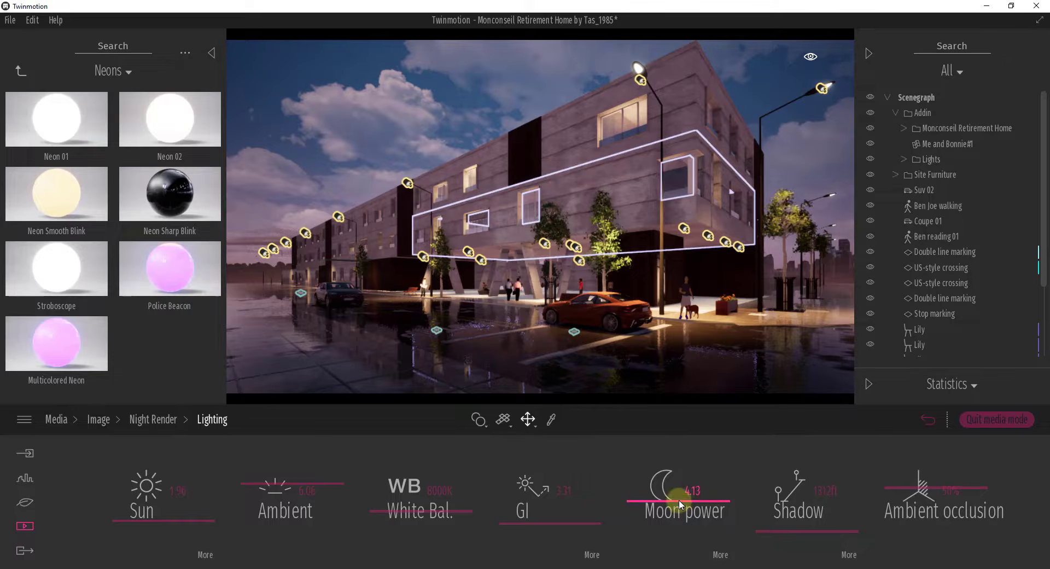
pyautogui.moveTo(678, 500); pyautogui.dragTo(678, 451)
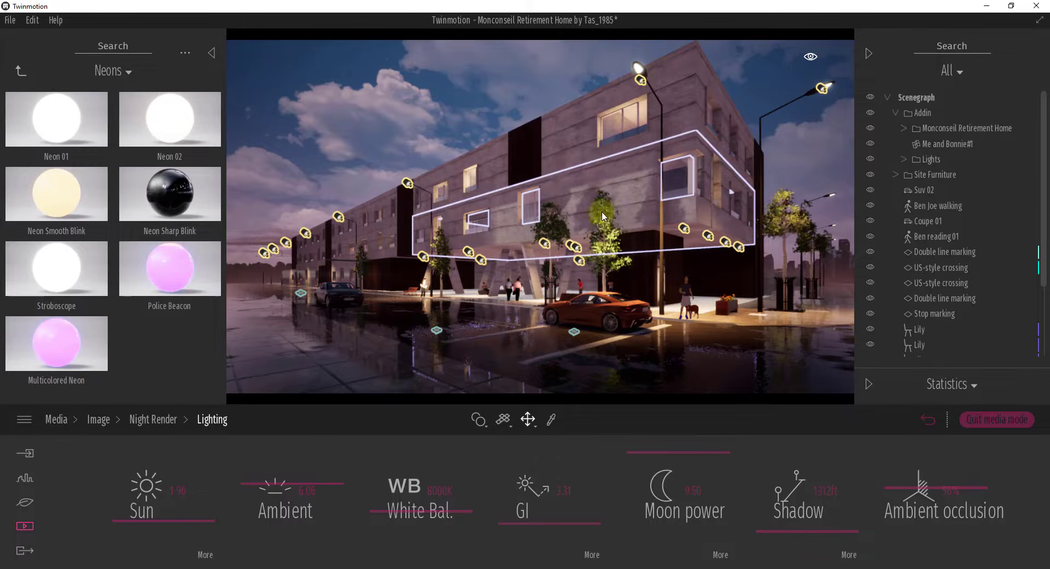
# Step: Set the Night Render moon power to 4.43 and stars intensity to 2.27, and try a different moon phase
pyautogui.click(701, 434)
pyautogui.moveTo(681, 452); pyautogui.dragTo(637, 470)
pyautogui.click(720, 555)
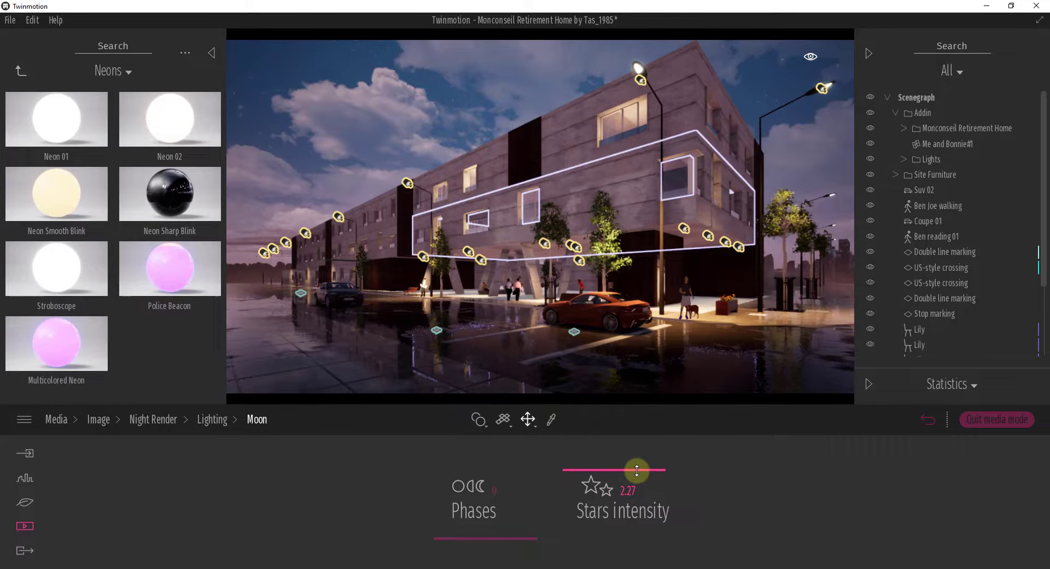
pyautogui.moveTo(490, 540); pyautogui.dragTo(494, 500)
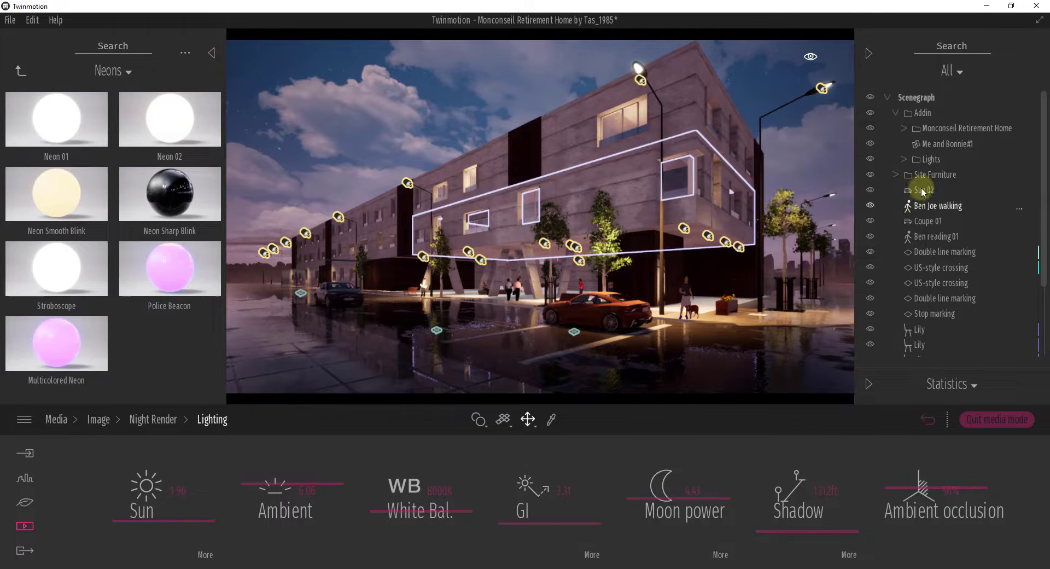
# Step: Hide the figure standing with the dog on the pavement at the building's corner
pyautogui.click(936, 205)
pyautogui.click(869, 143)
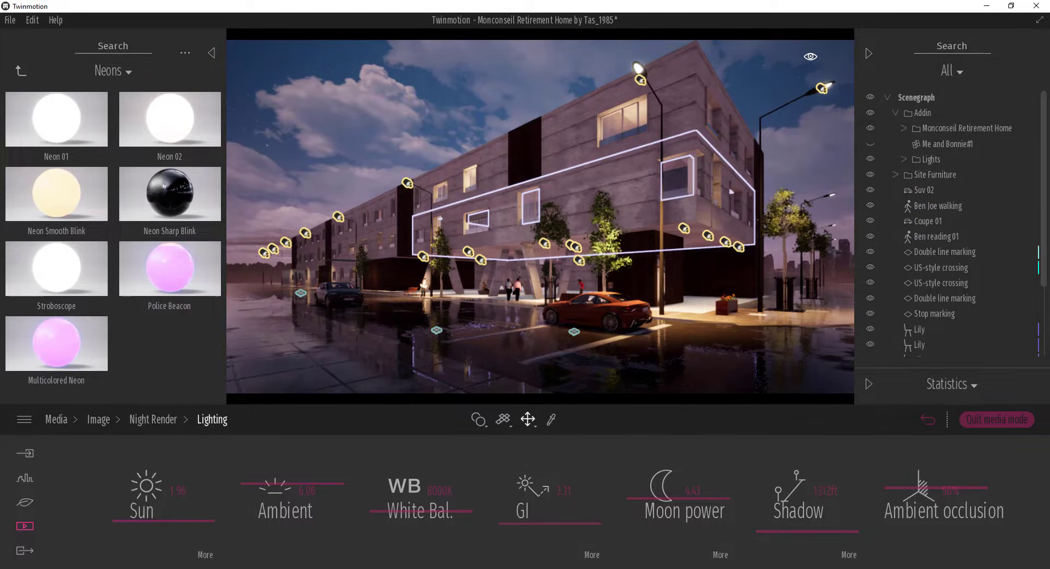
pyautogui.rightClick(588, 496)
pyautogui.rightClick(588, 497)
# Step: Choose Day Render and Night Render for the image export in place of Image 04
pyautogui.click(25, 550)
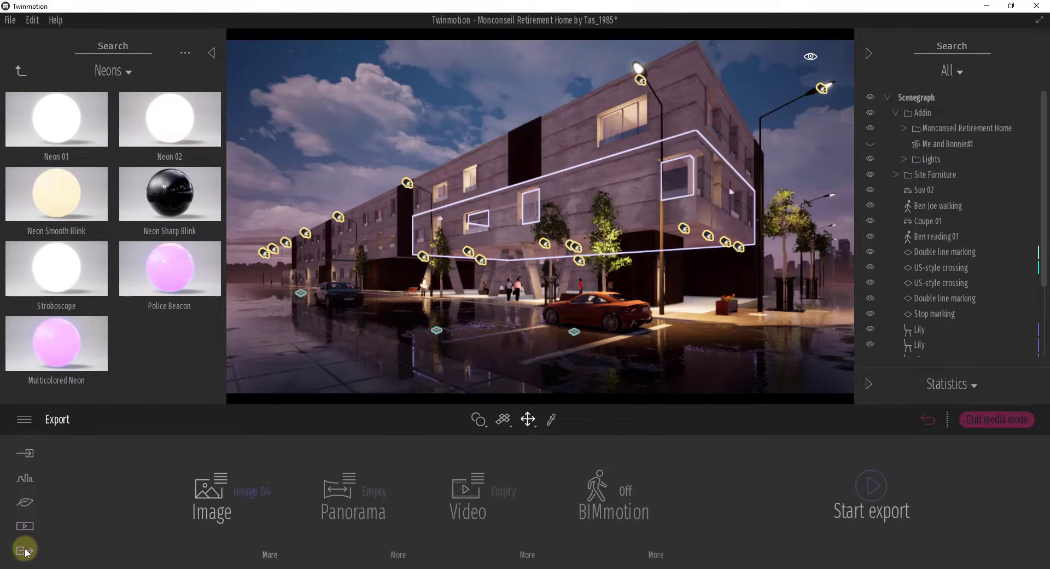
pyautogui.click(219, 495)
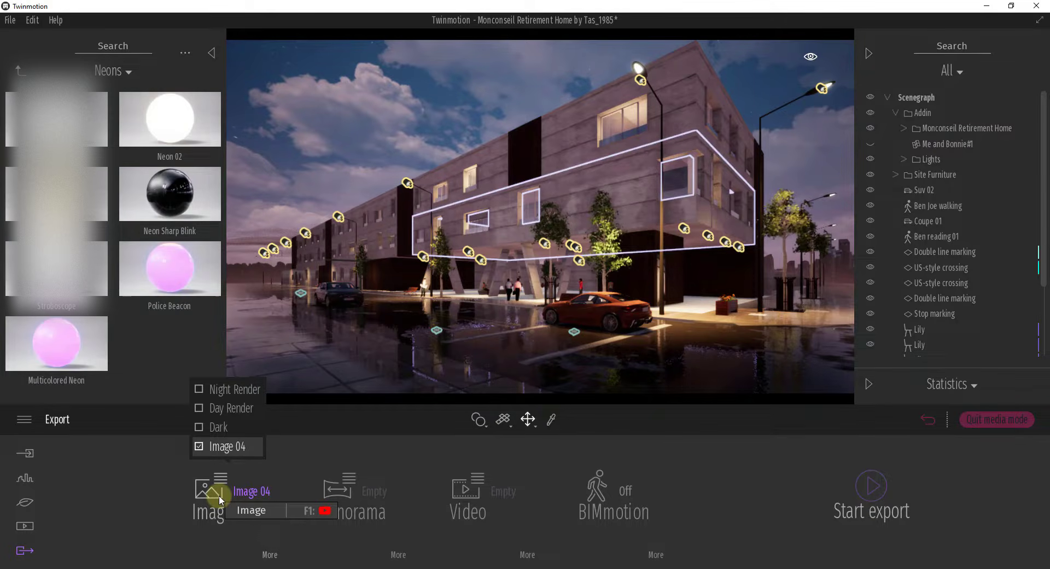
pyautogui.click(218, 446)
pyautogui.click(222, 408)
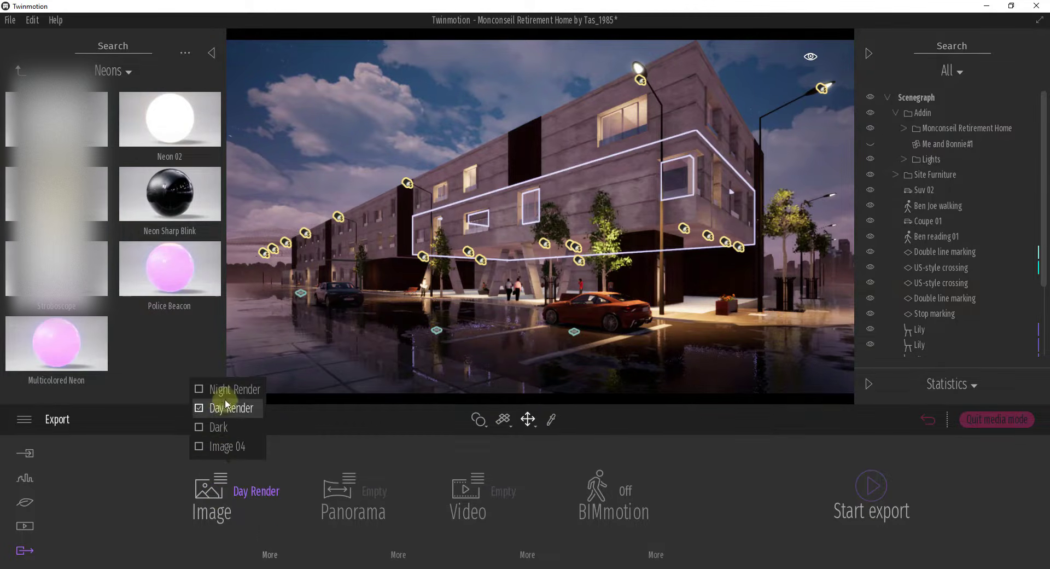
pyautogui.click(229, 389)
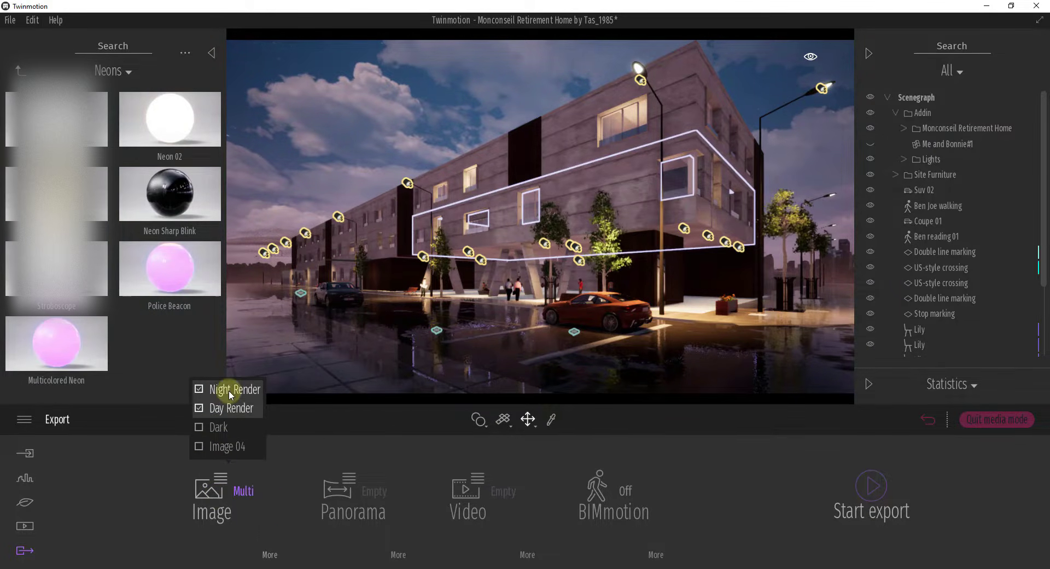
# Step: Export the selected images to the 19 Twinmotion Lighting and Export Settings folder, then view and close the Day Render image
pyautogui.click(869, 486)
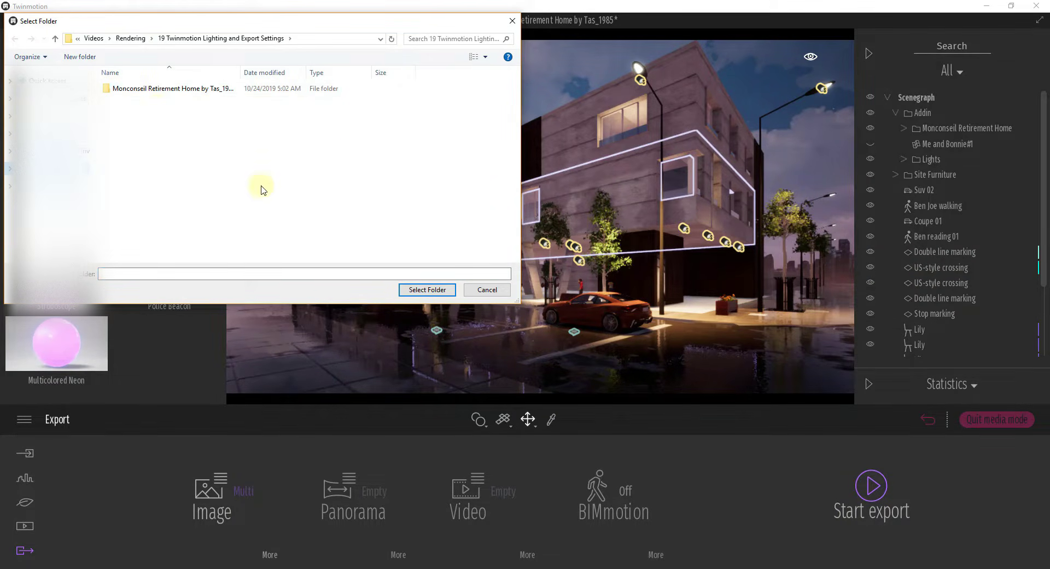
pyautogui.click(415, 289)
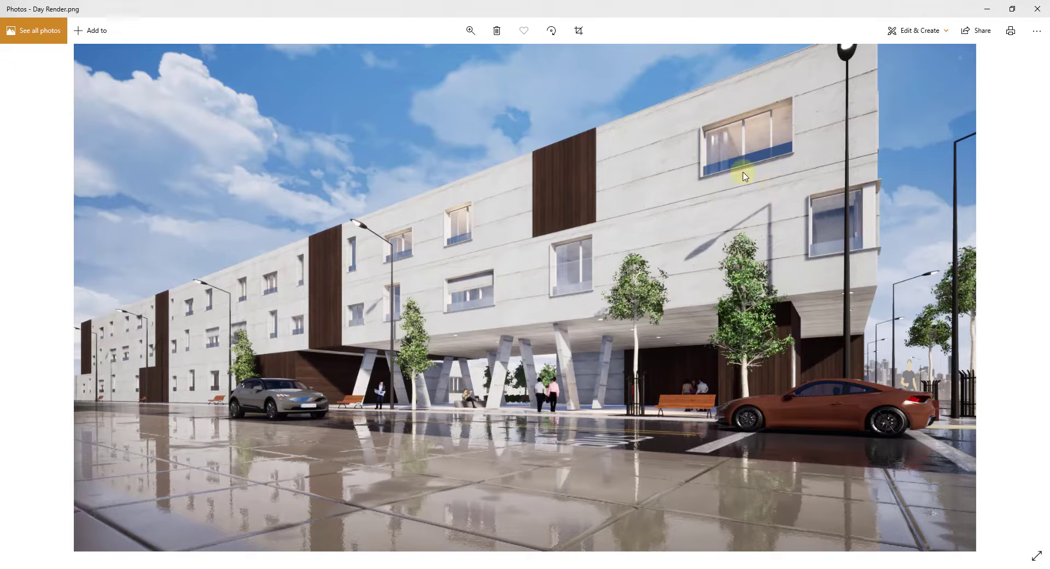
pyautogui.click(1035, 9)
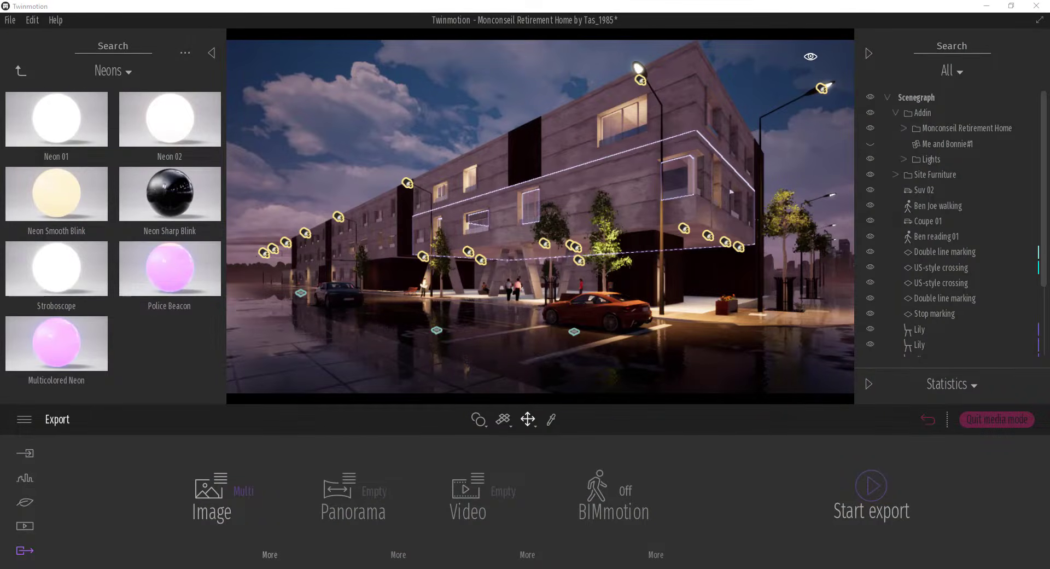